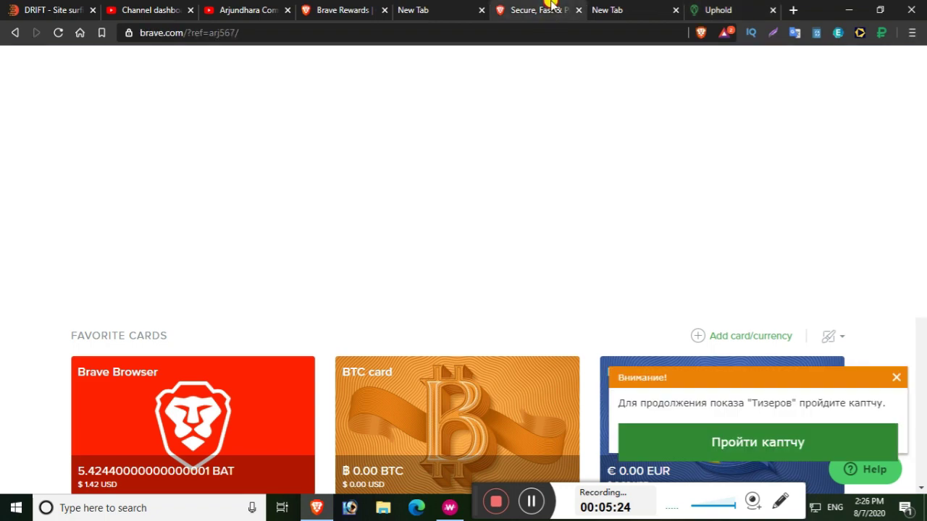
# - Switch to the second new tab and open Brave Rewards from the main menu
pyautogui.click(631, 9)
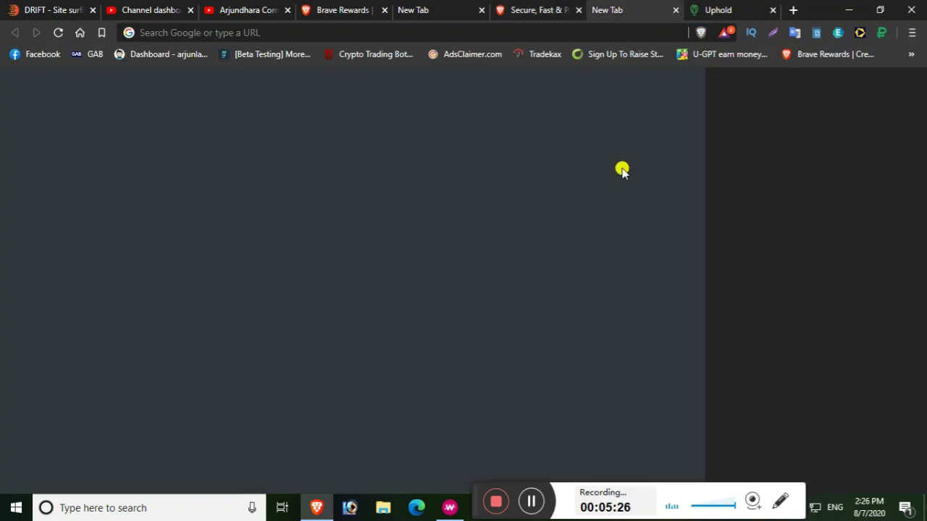
pyautogui.press('F12')
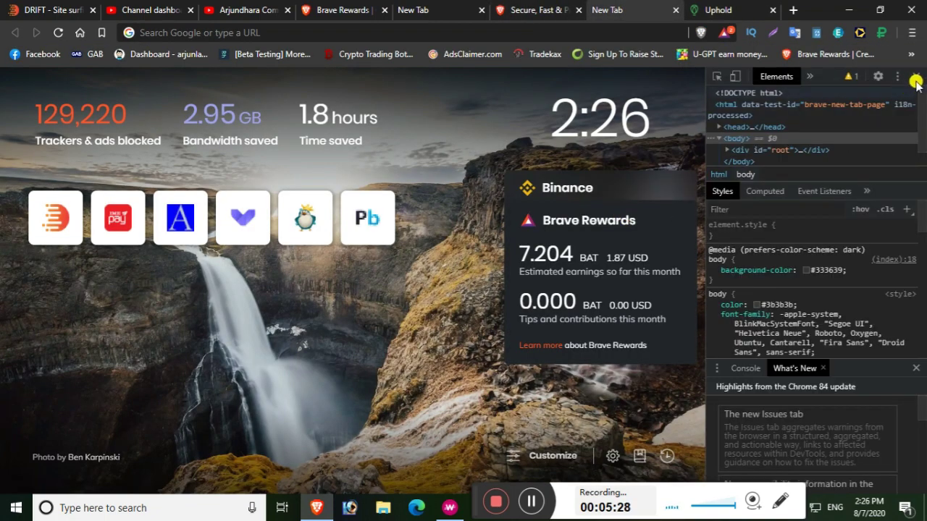
pyautogui.click(916, 76)
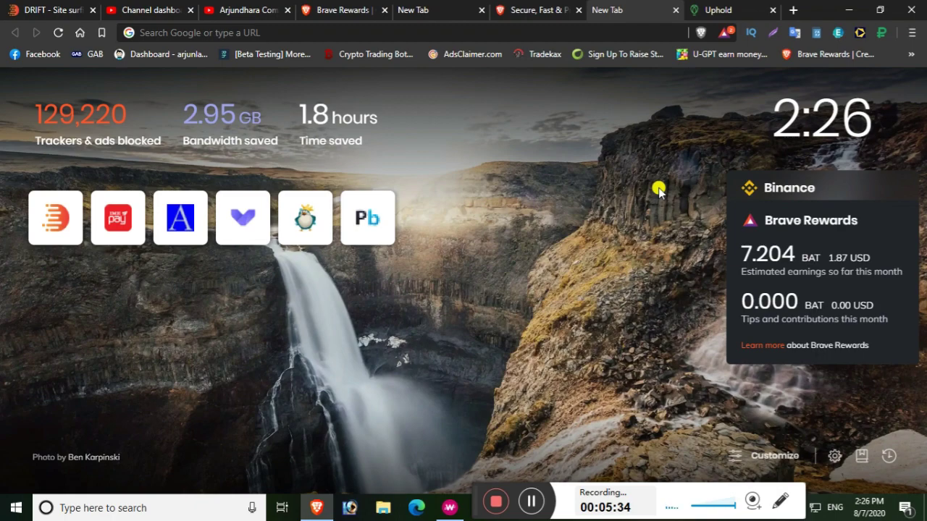
pyautogui.click(912, 55)
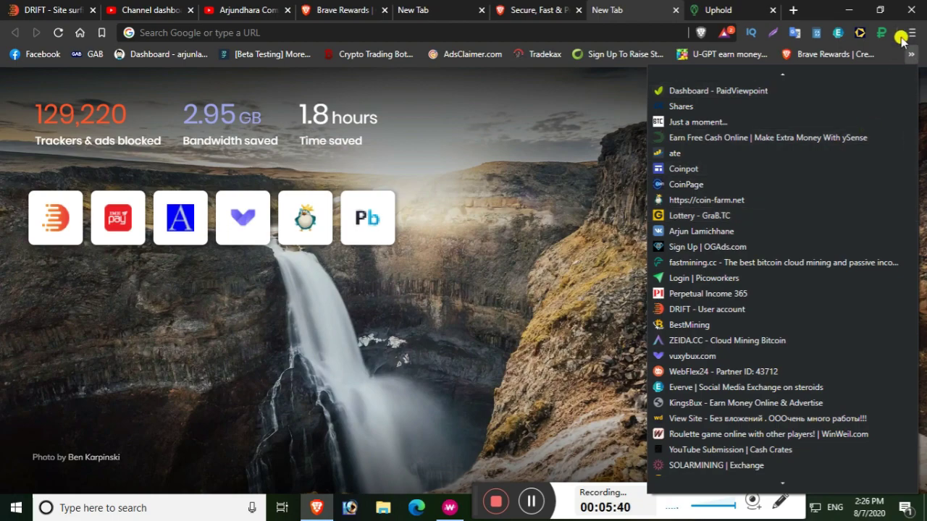
pyautogui.click(905, 39)
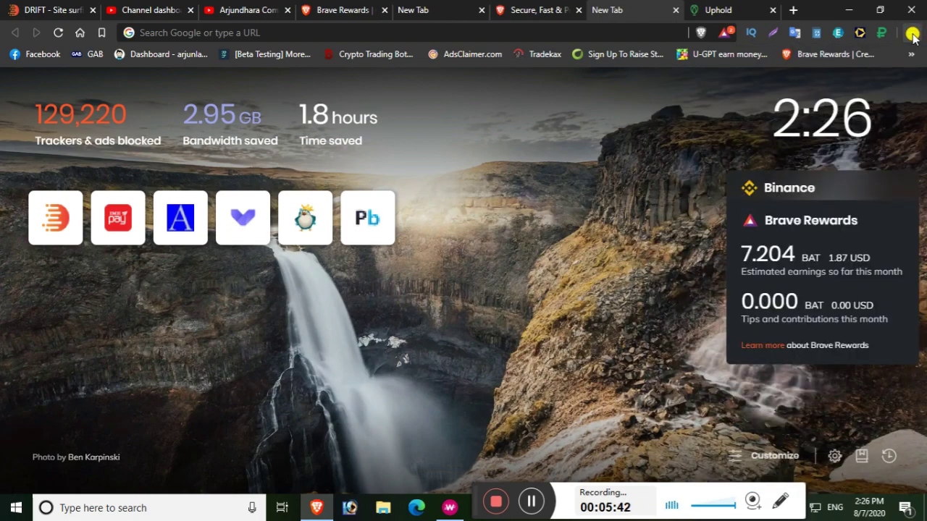
pyautogui.click(913, 33)
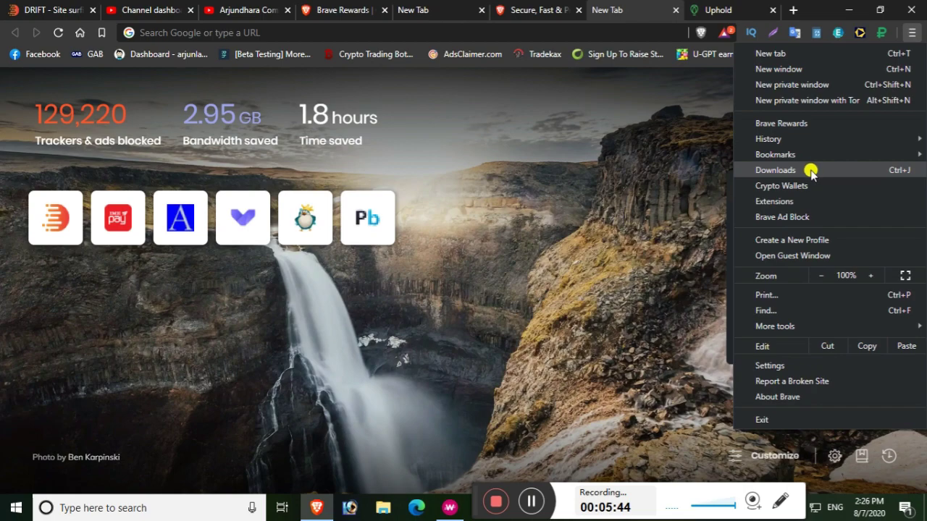
pyautogui.click(794, 124)
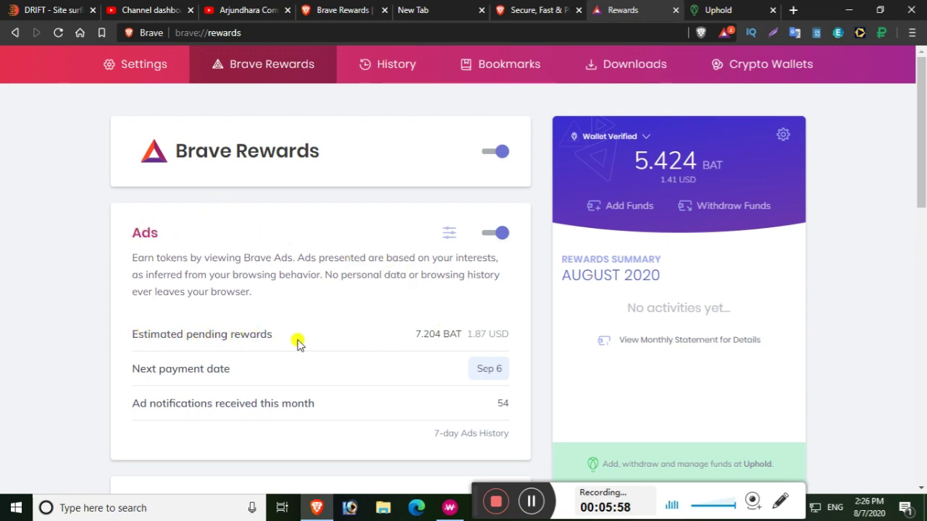
# - Check the 7.204 BAT estimated pending rewards, then open the 7-day Ads History
pyautogui.moveTo(415, 341); pyautogui.dragTo(446, 335)
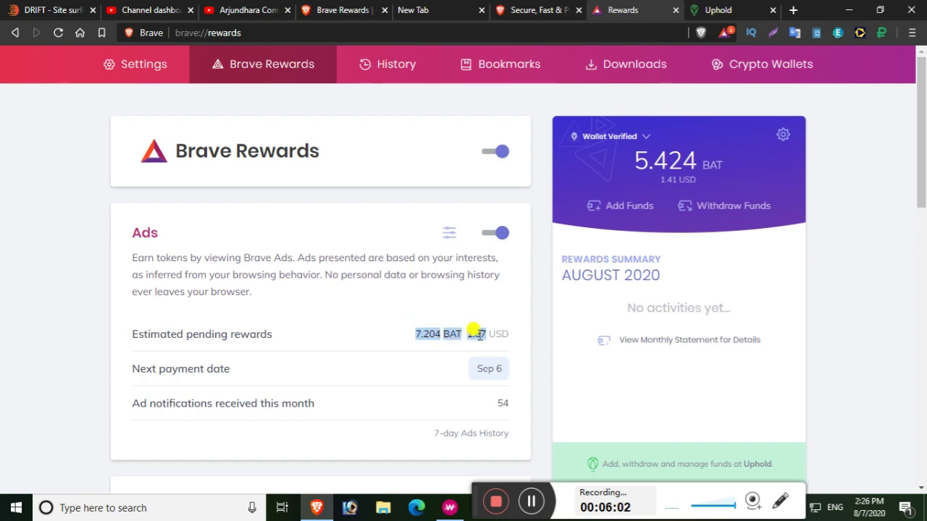
pyautogui.doubleClick(492, 334)
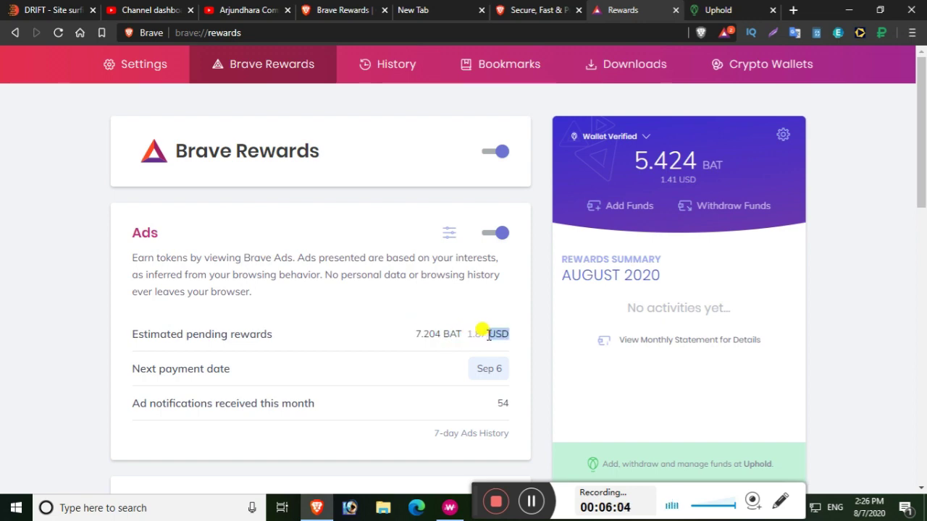
pyautogui.scroll(-2, 446, 322)
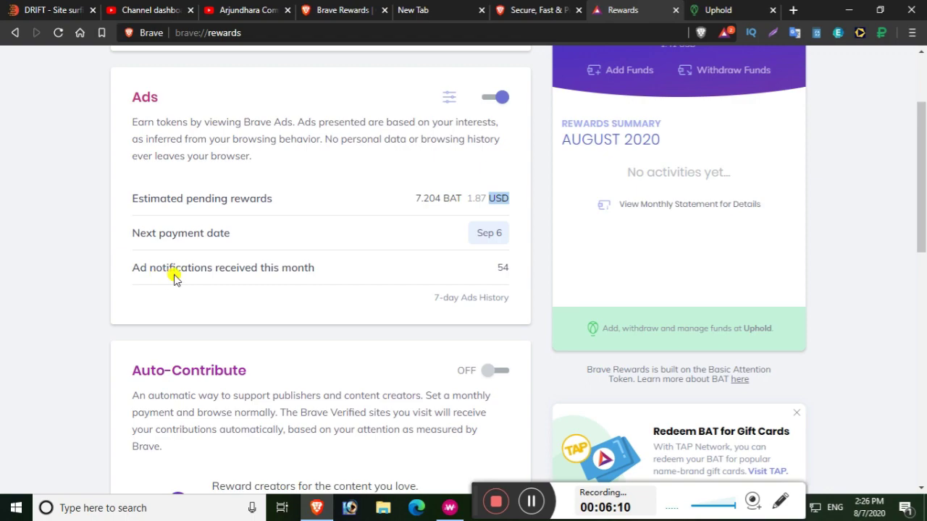
pyautogui.click(505, 267)
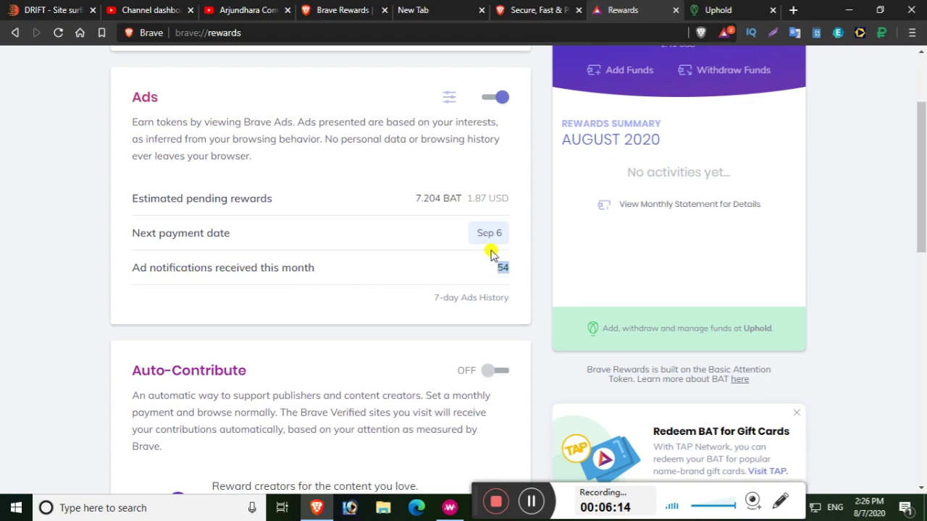
pyautogui.click(473, 299)
pyautogui.scroll(-5, 372, 285)
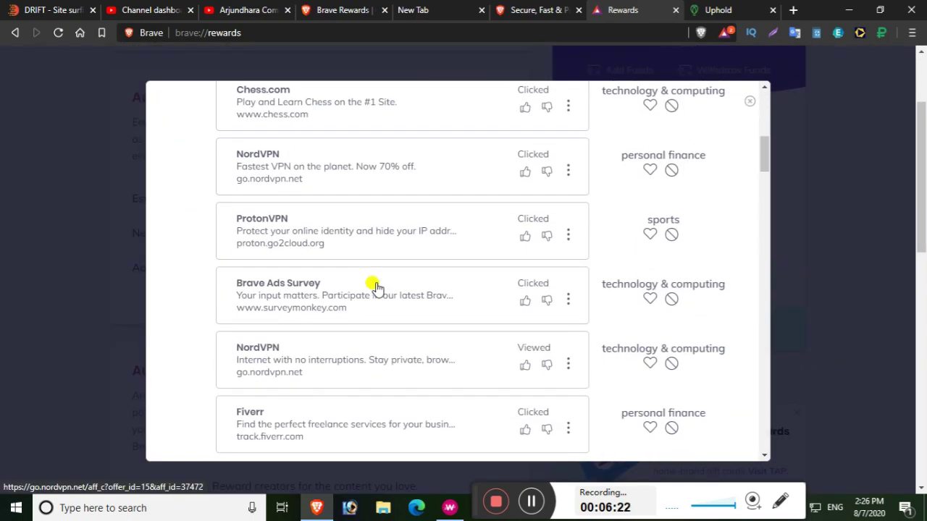
pyautogui.scroll(-5, 376, 287)
pyautogui.click(375, 282)
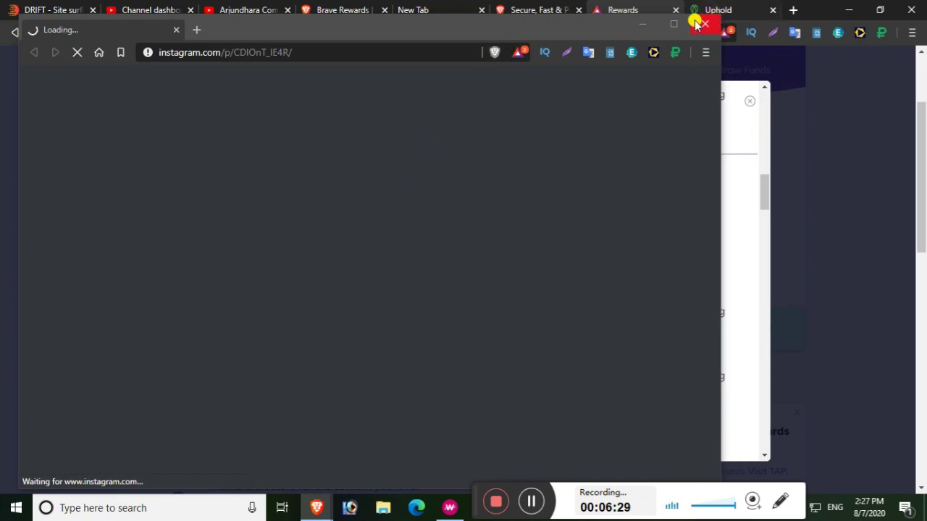
pyautogui.click(699, 24)
pyautogui.scroll(10, 565, 207)
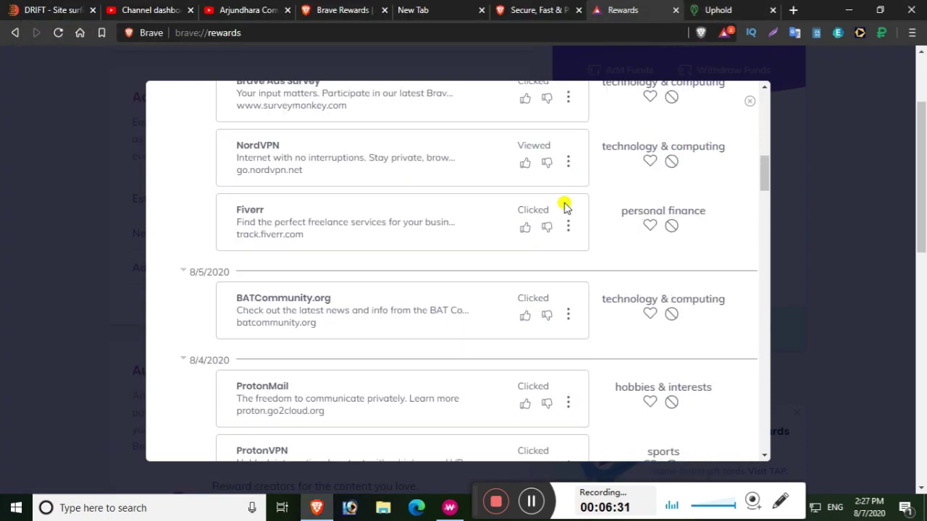
pyautogui.scroll(3, 555, 208)
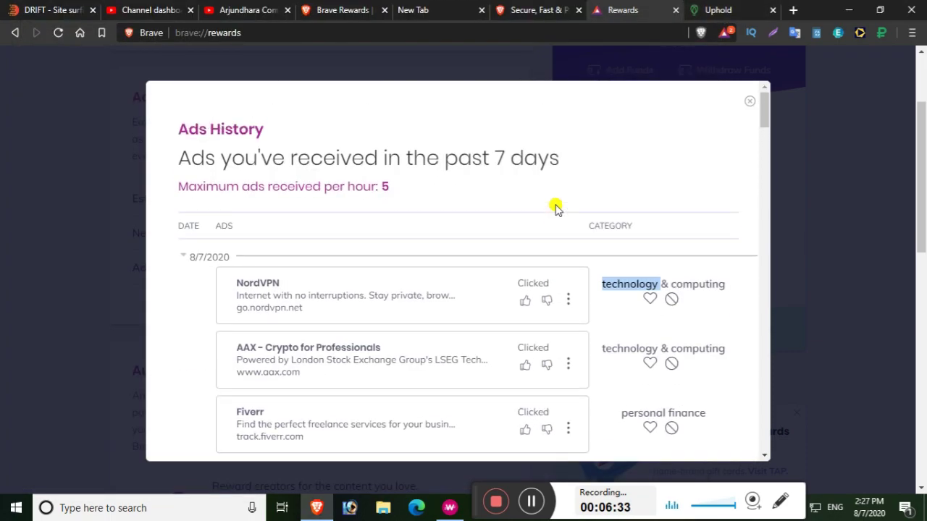
pyautogui.scroll(-10, 554, 207)
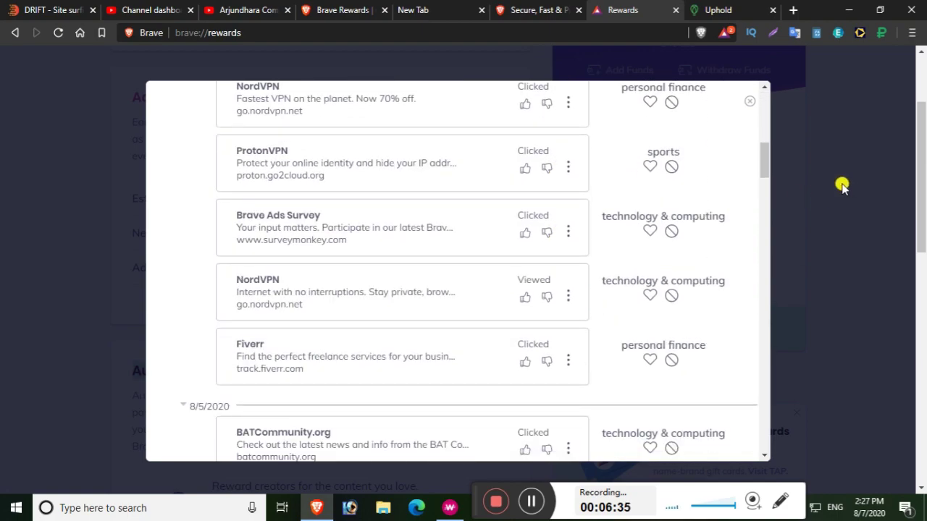
# - Close the Ads History dialog and scroll through the Rewards page
pyautogui.click(751, 102)
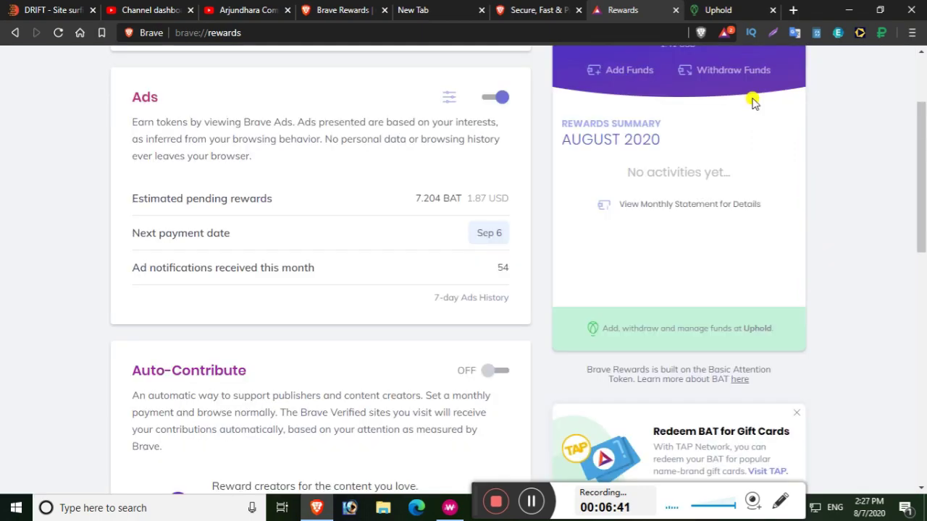
pyautogui.scroll(-3, 517, 273)
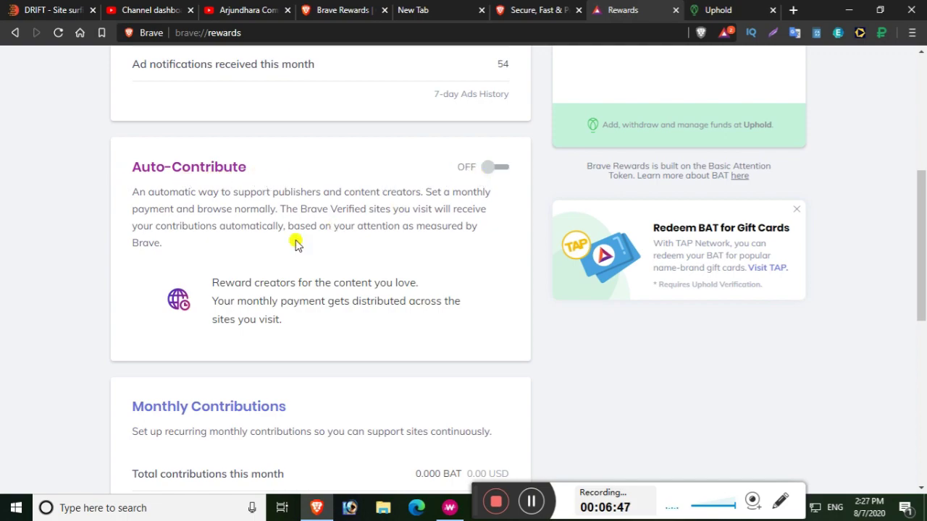
pyautogui.scroll(2, 178, 217)
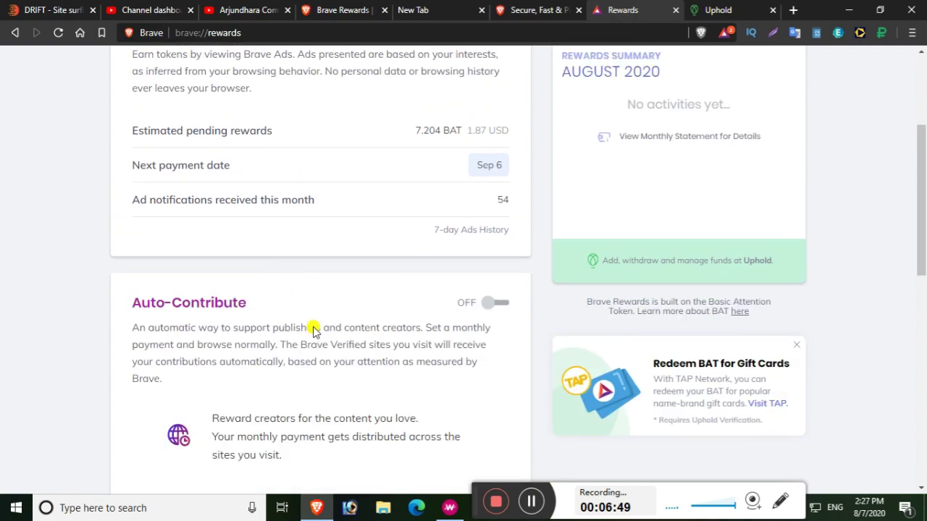
pyautogui.scroll(2, 700, 188)
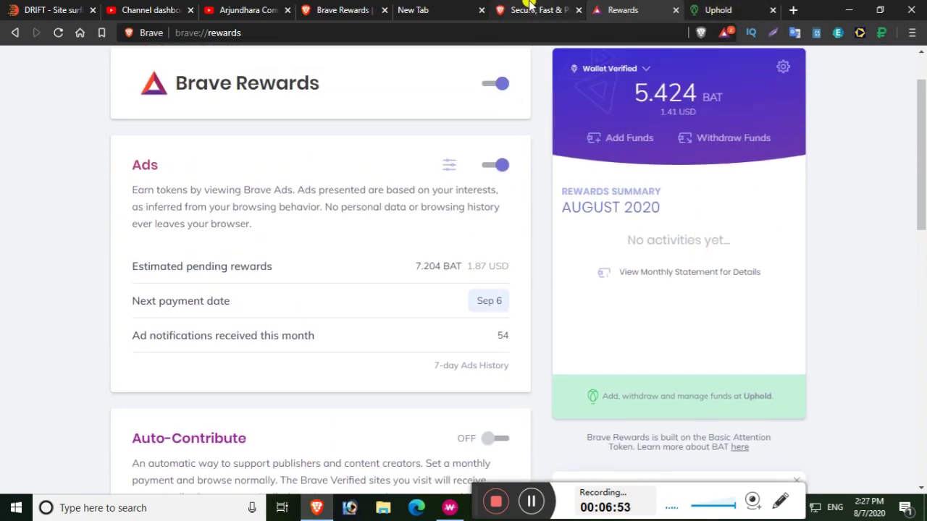
pyautogui.scroll(-1, 363, 268)
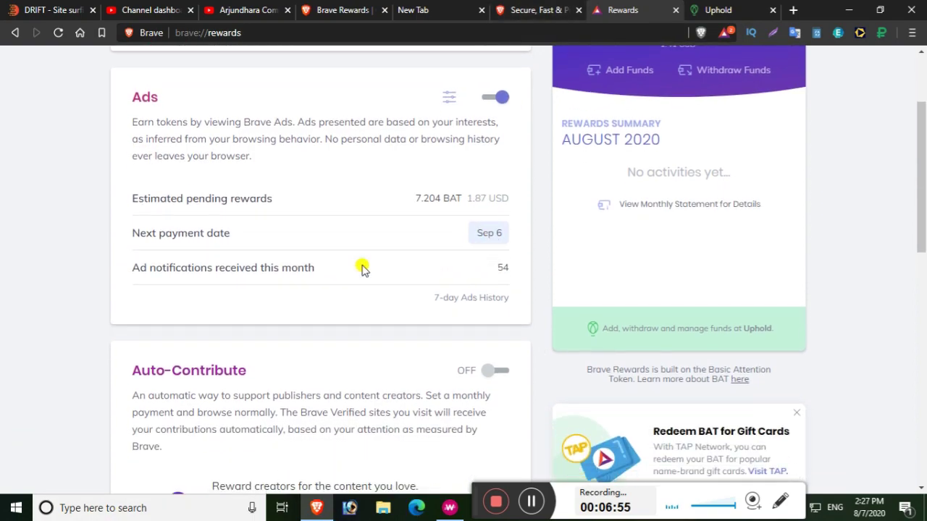
pyautogui.scroll(-2, 358, 354)
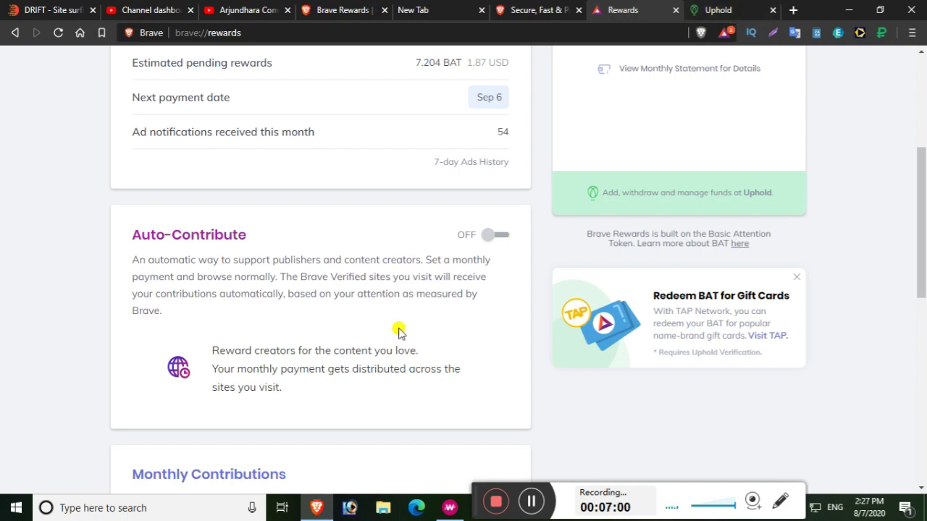
pyautogui.scroll(-4, 367, 311)
pyautogui.scroll(-3, 444, 324)
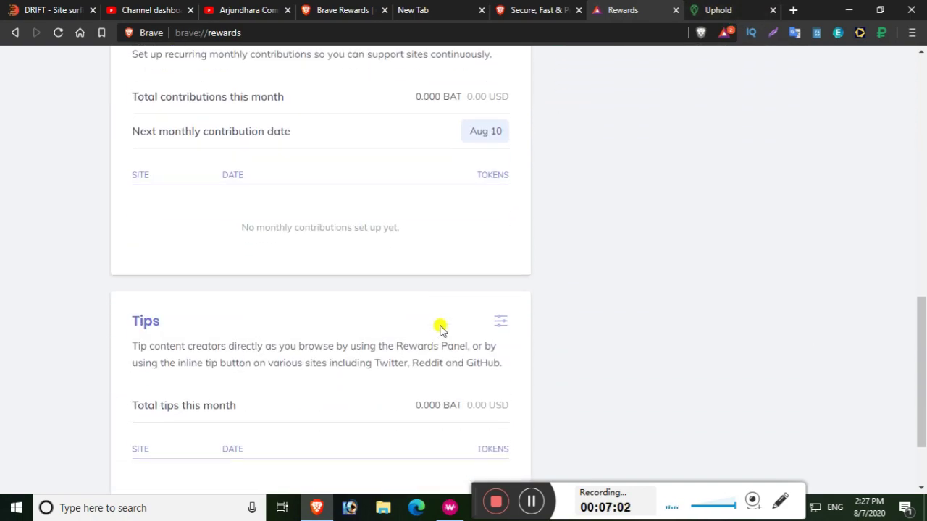
pyautogui.scroll(2, 209, 331)
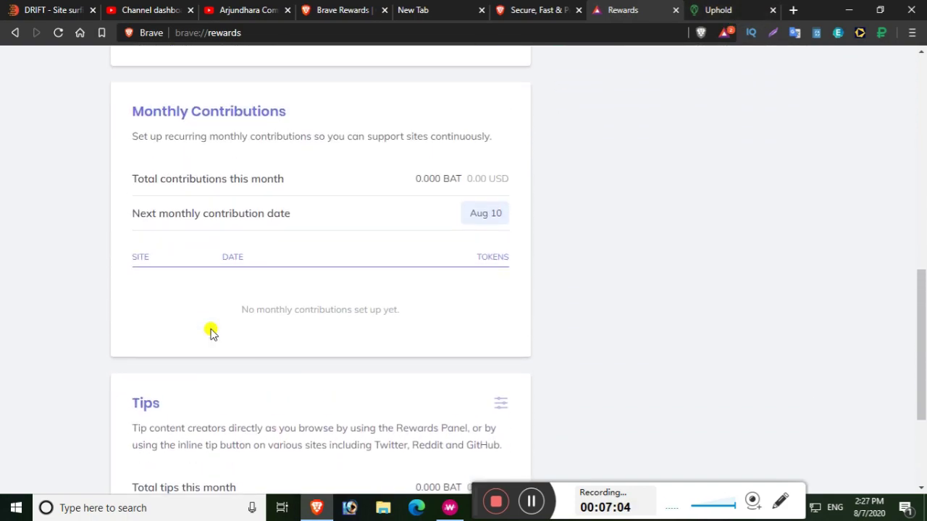
pyautogui.scroll(-2, 386, 321)
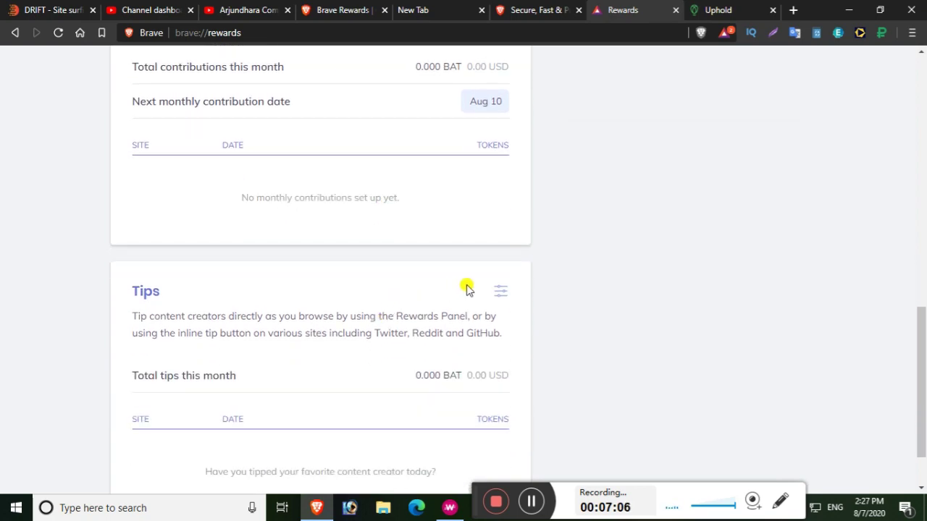
# - Open and close the Tips settings, then switch to the brave.com tab
pyautogui.click(500, 291)
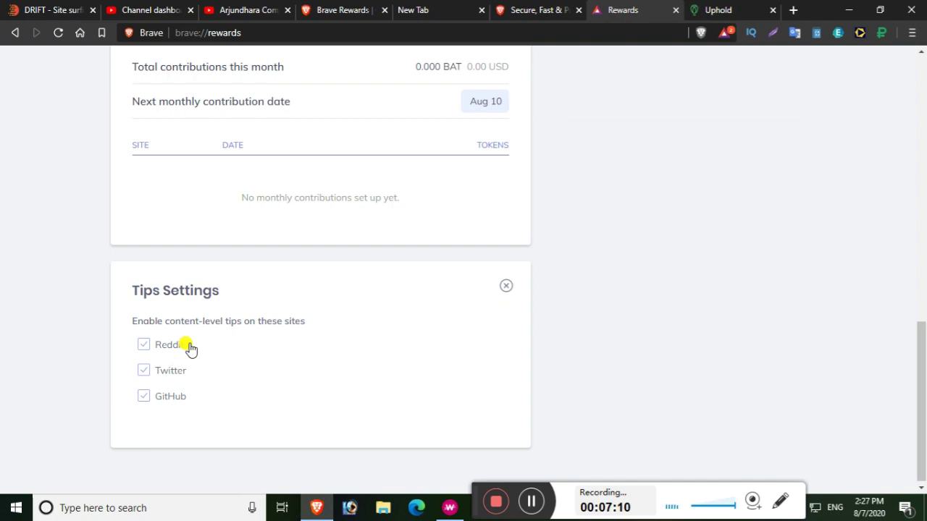
pyautogui.click(506, 286)
pyautogui.scroll(2, 521, 291)
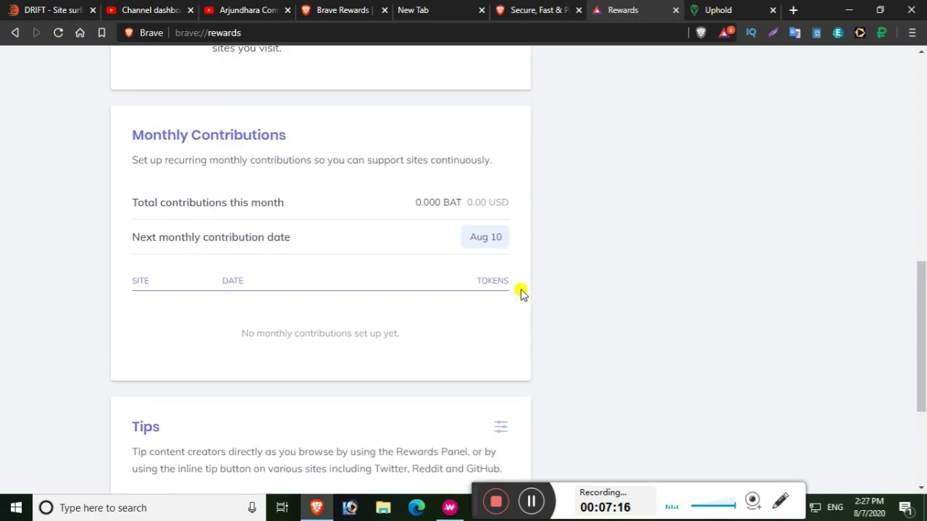
pyautogui.scroll(1, 507, 293)
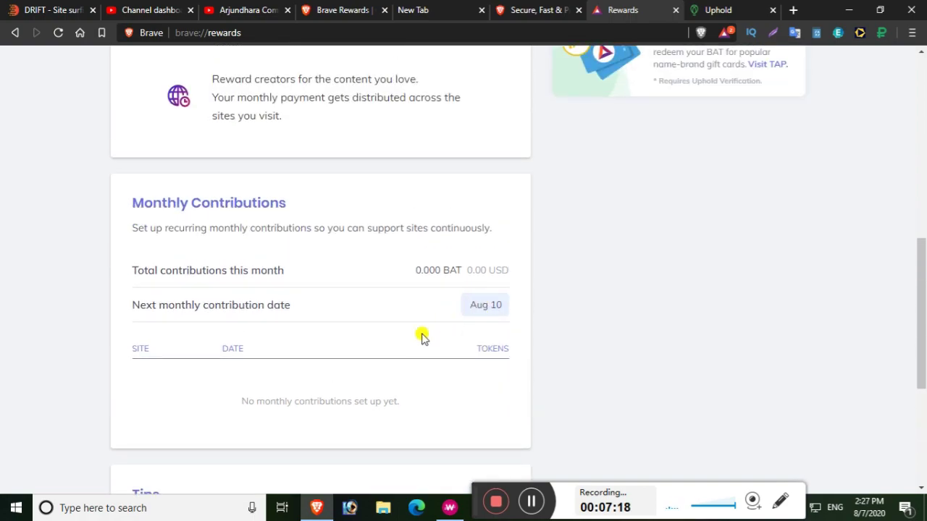
pyautogui.scroll(2, 421, 337)
pyautogui.scroll(-1, 422, 337)
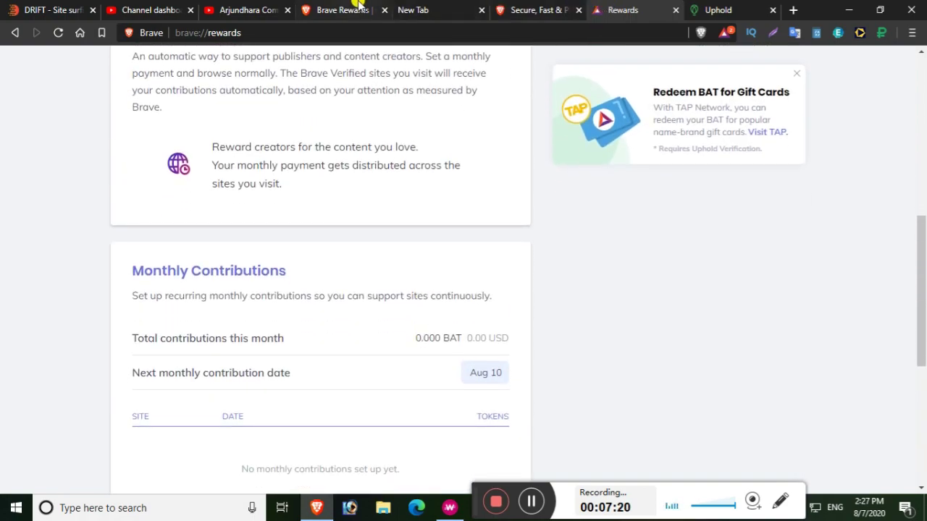
pyautogui.click(543, 9)
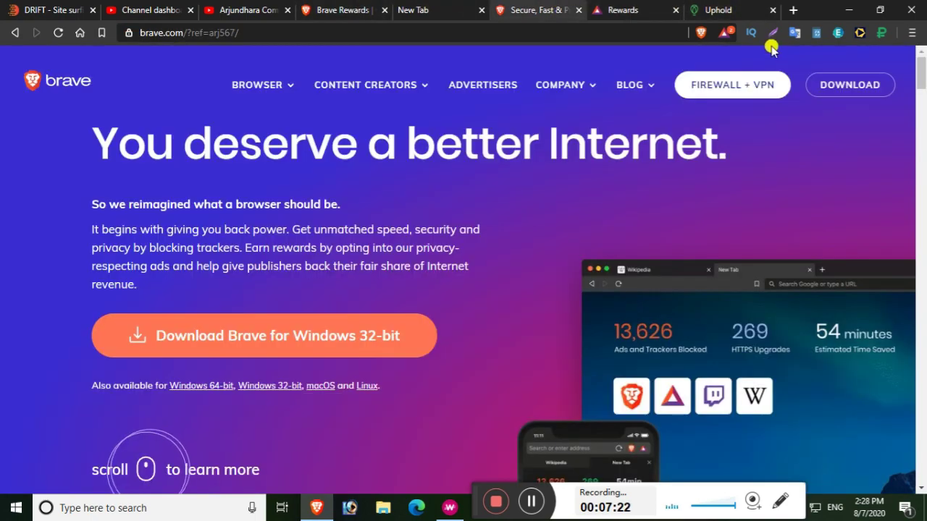
# - Open and close the Shields panel, then switch to the YouTube channel tab with Ctrl+3
pyautogui.click(699, 32)
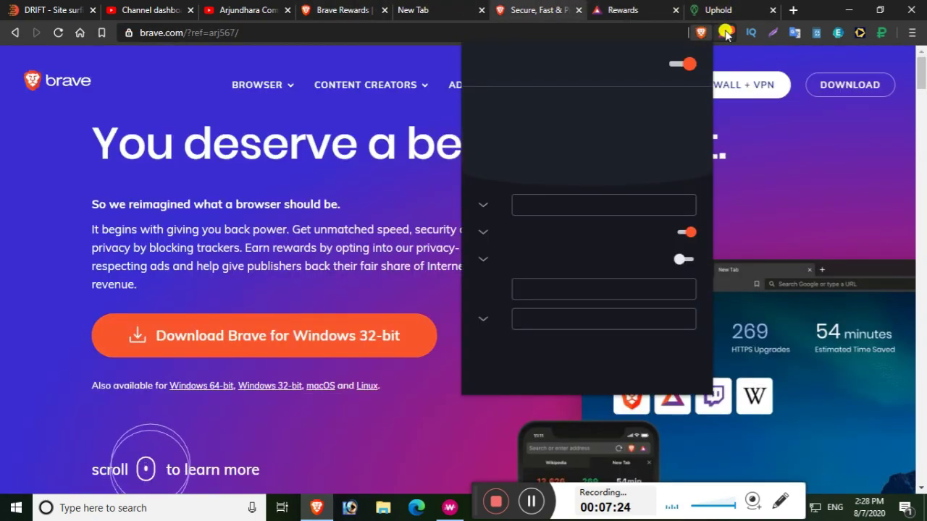
pyautogui.click(725, 33)
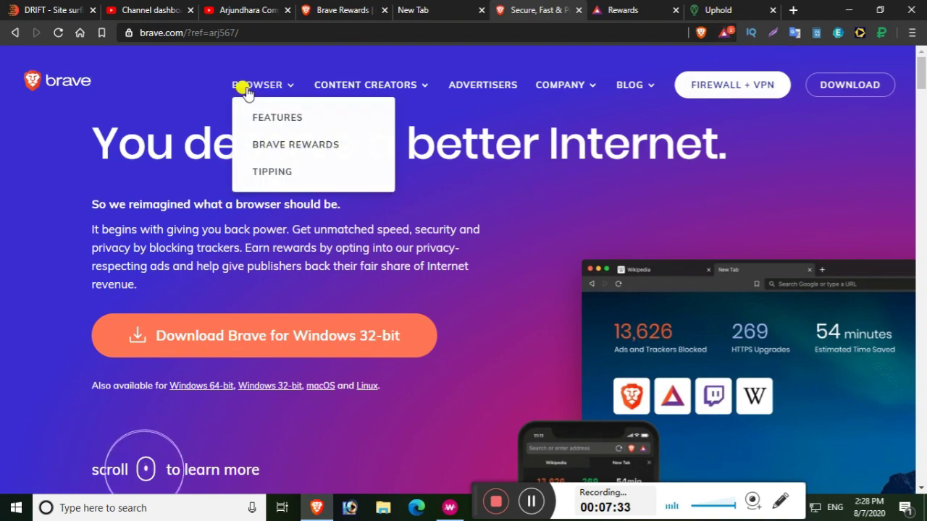
pyautogui.moveTo(375, 91)
pyautogui.hotkey('ctrl', '3')
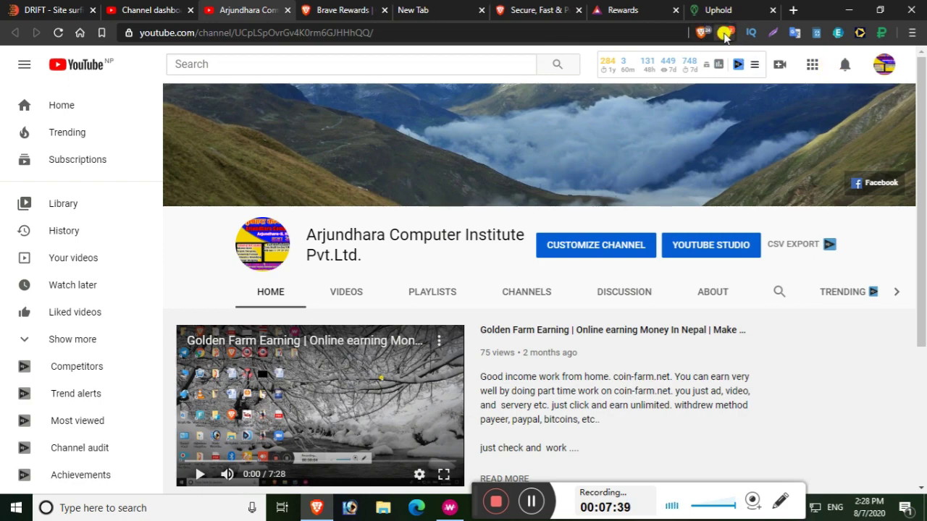
# - Start a Brave Rewards tip to the YouTube channel, cancel it, and view the vidIQ stats
pyautogui.click(724, 34)
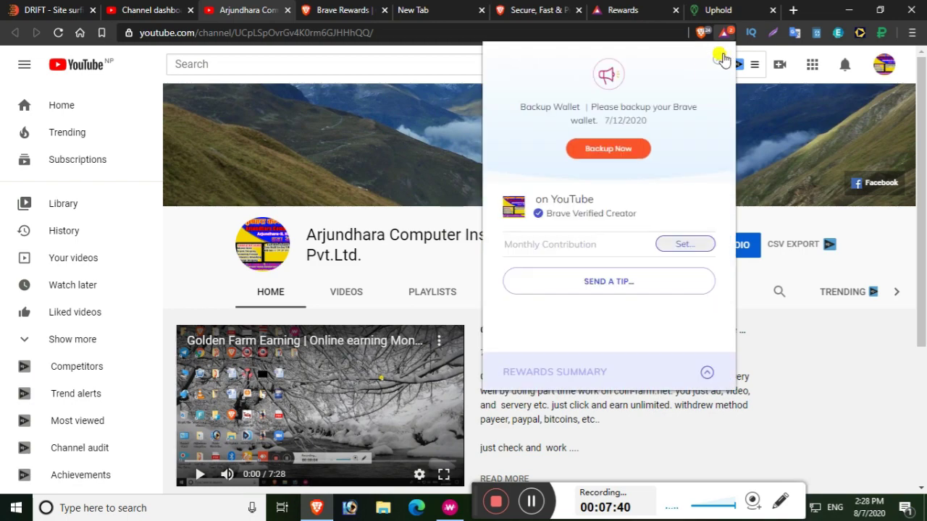
pyautogui.click(609, 288)
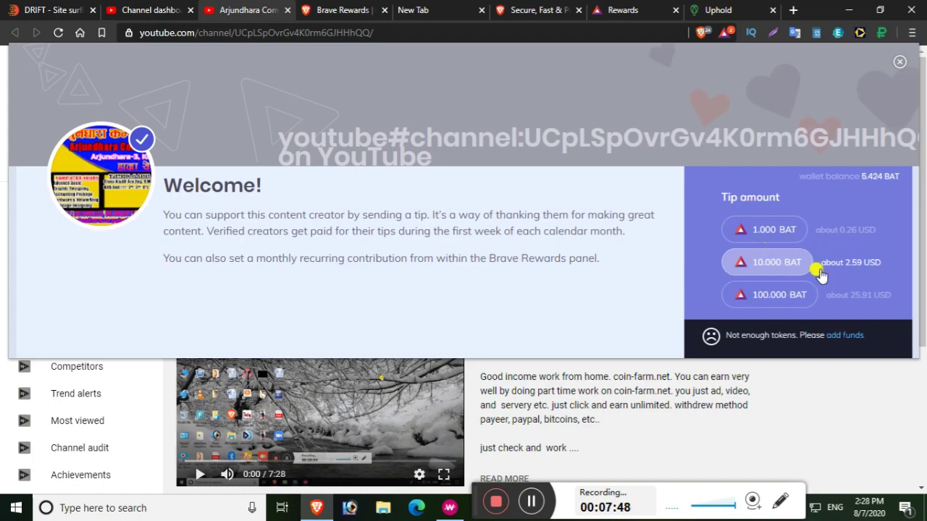
pyautogui.click(897, 61)
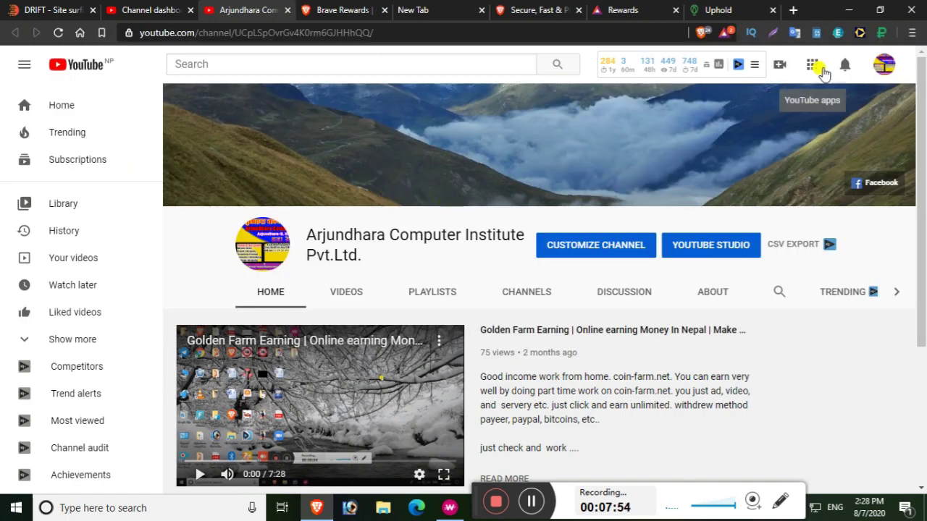
pyautogui.click(701, 70)
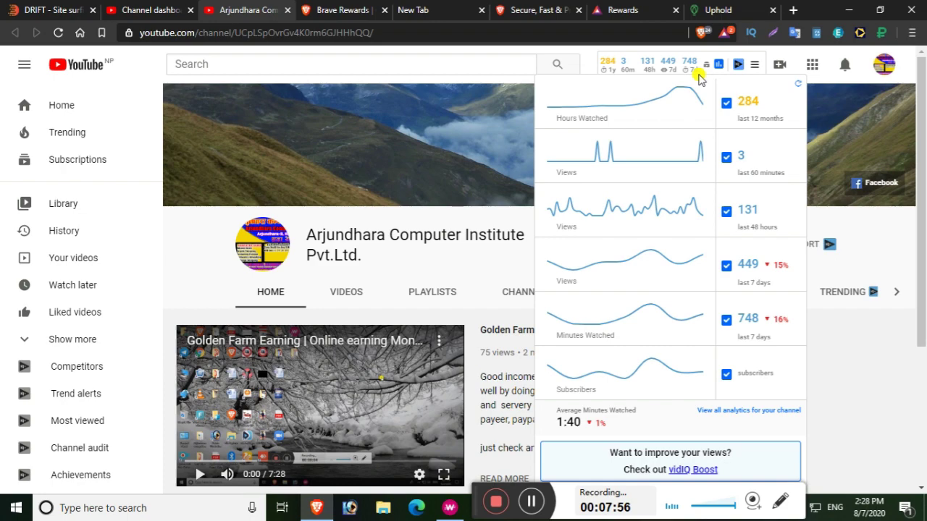
pyautogui.scroll(-2, 720, 321)
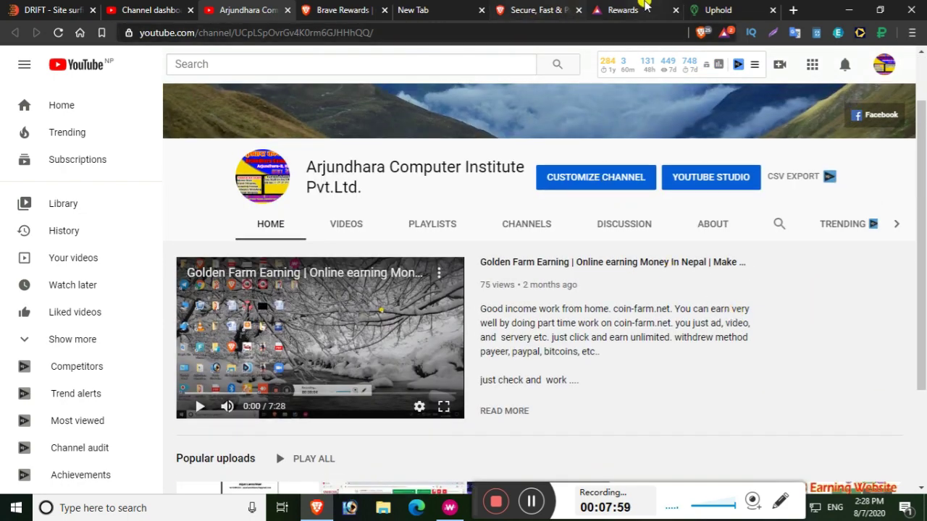
pyautogui.click(641, 9)
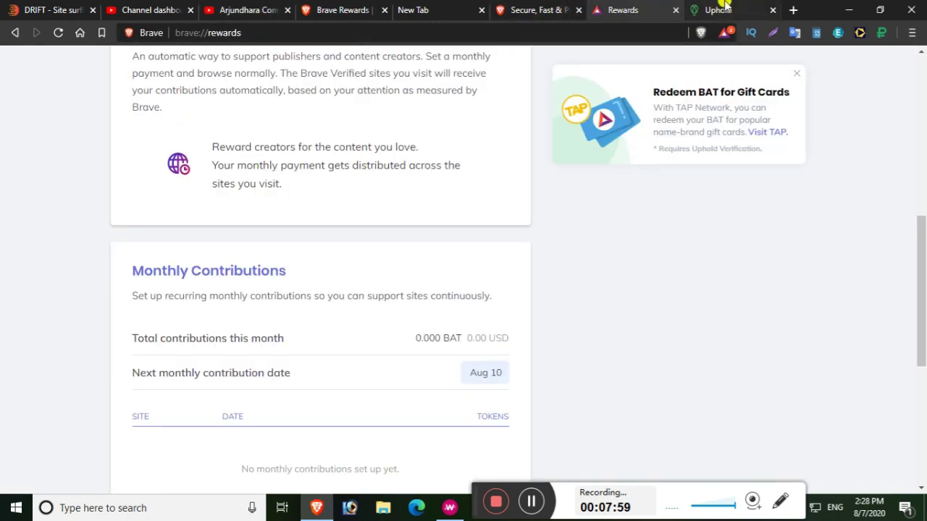
pyautogui.click(725, 8)
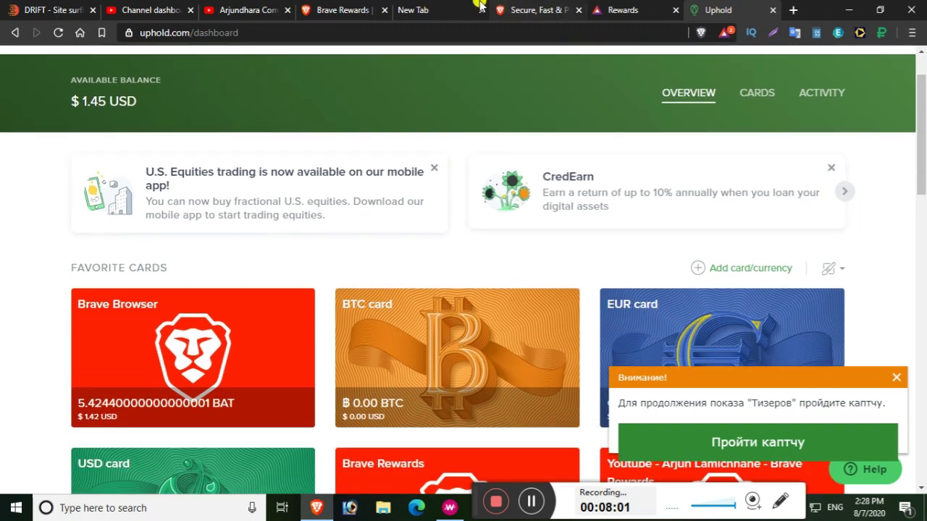
pyautogui.click(417, 8)
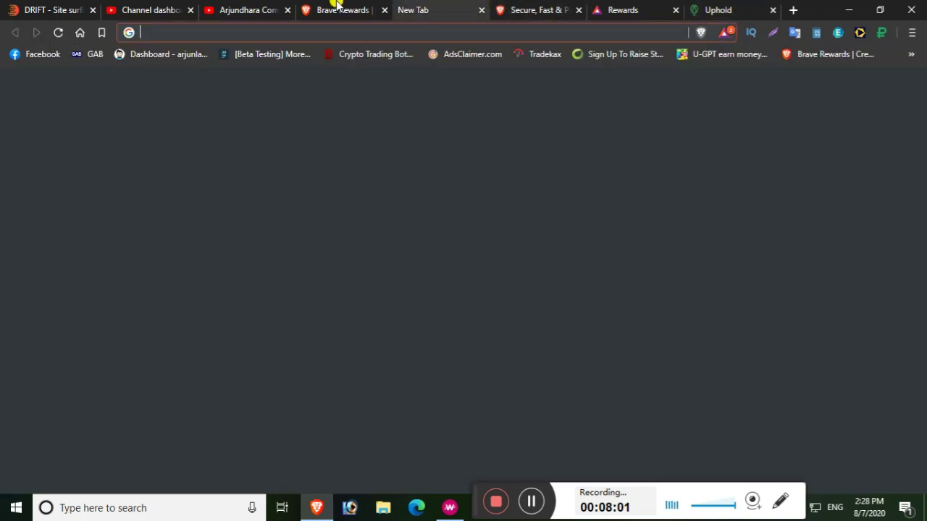
pyautogui.click(339, 9)
pyautogui.scroll(2, 541, 262)
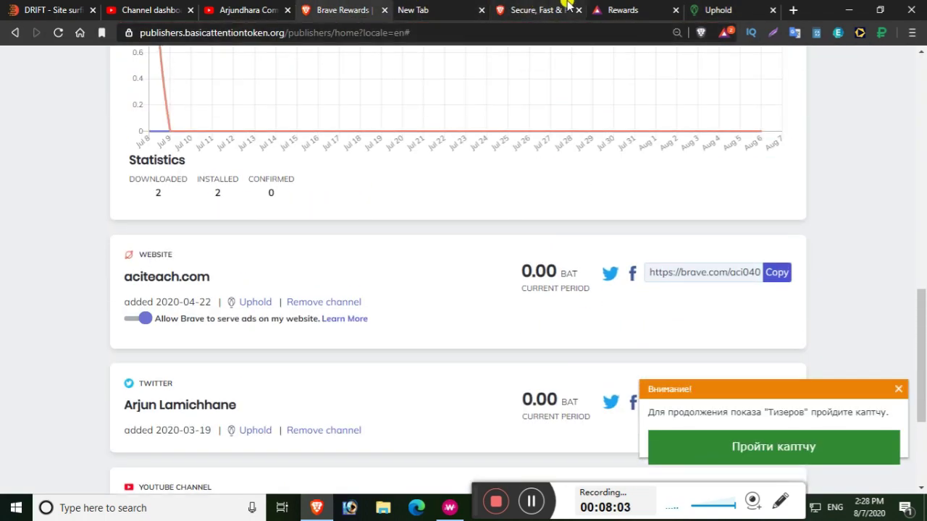
pyautogui.click(608, 9)
pyautogui.scroll(-1, 533, 285)
pyautogui.scroll(6, 535, 278)
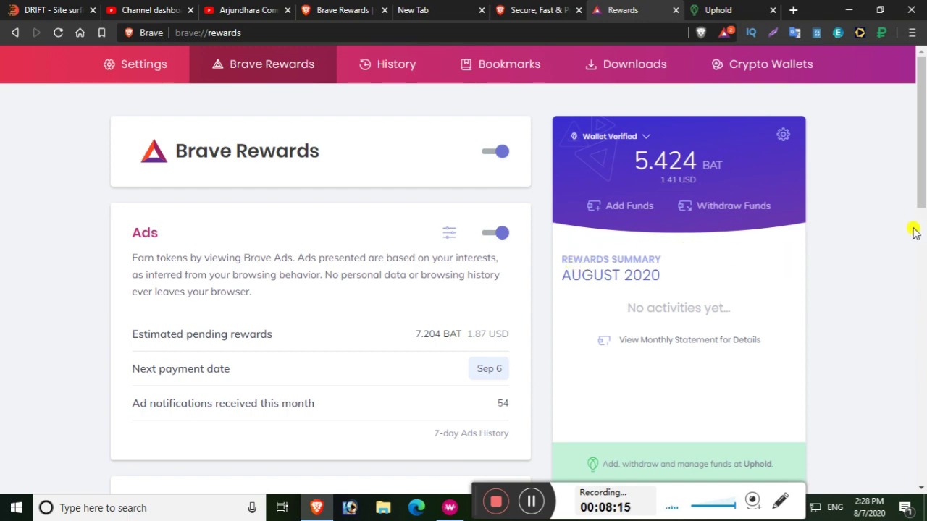
pyautogui.scroll(-1, 485, 296)
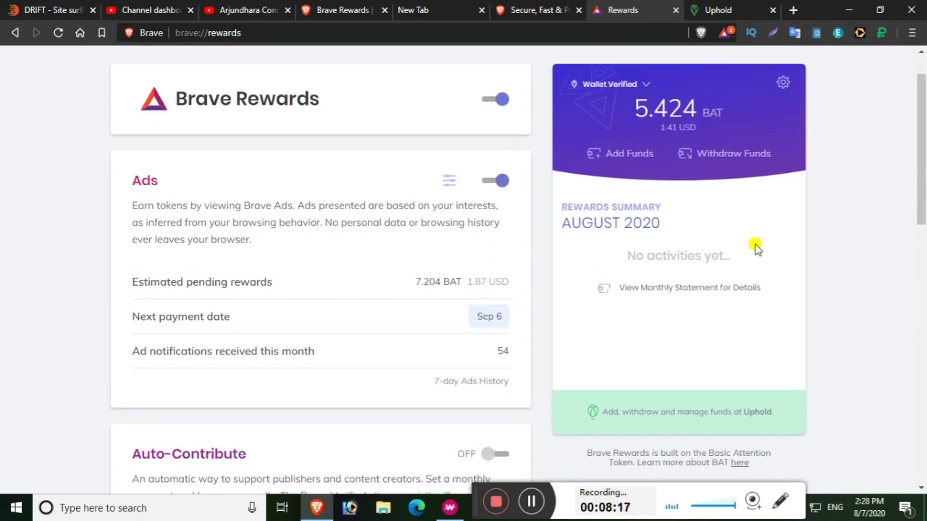
# - From the verified wallet's options, go to the linked Uphold account dashboard
pyautogui.scroll(1, 755, 246)
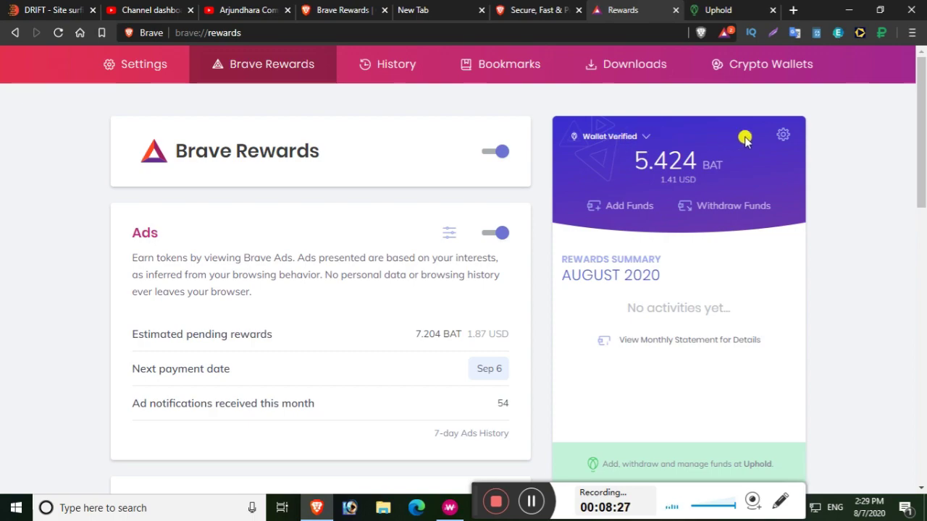
pyautogui.click(630, 138)
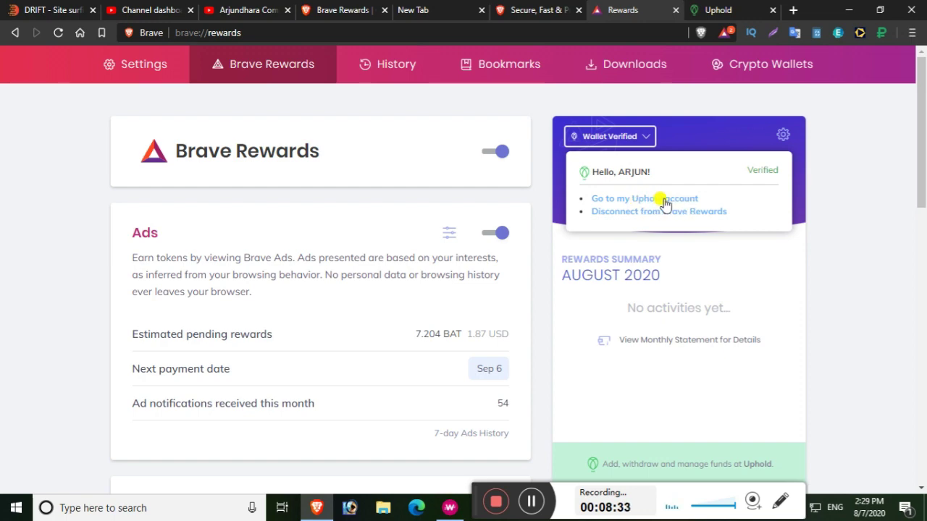
pyautogui.click(659, 199)
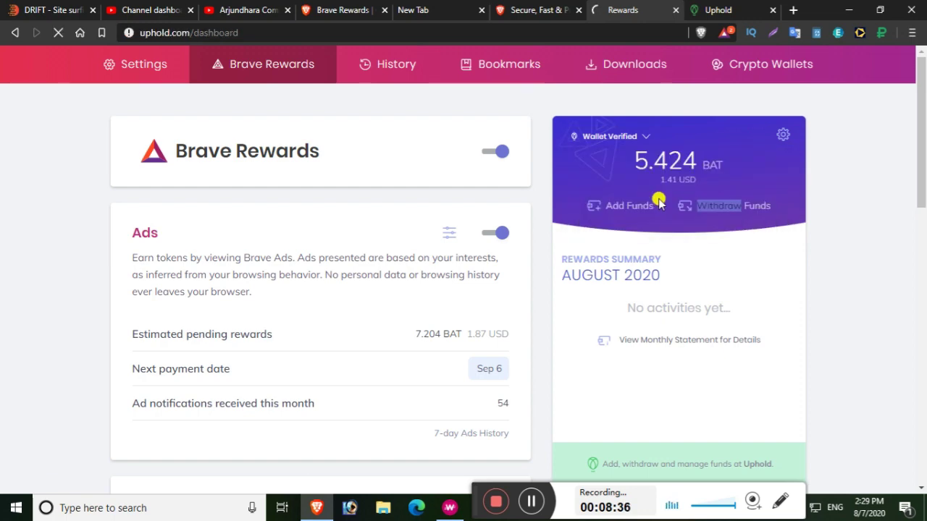
# - Switch to the Uphold dashboard tab and dismiss the captcha notice
pyautogui.hotkey('ctrl', 'shift', 'Tab')
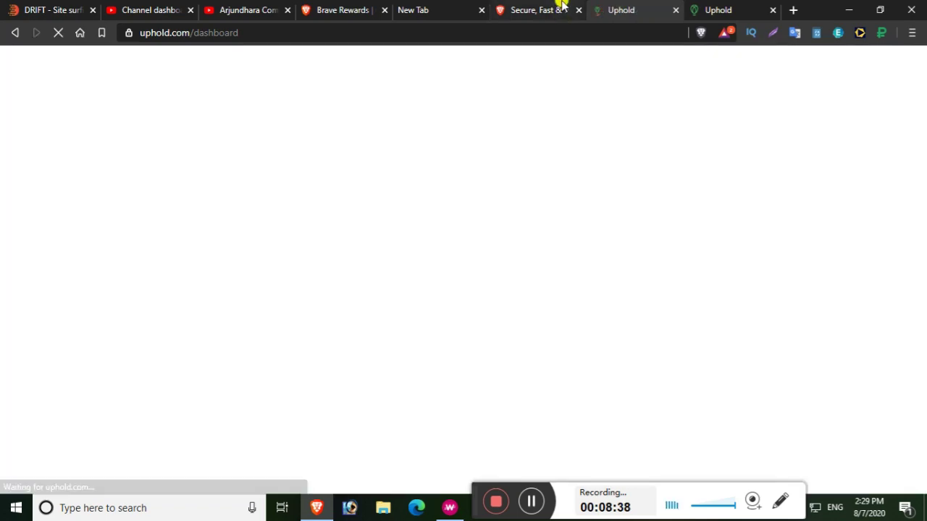
pyautogui.click(638, 9)
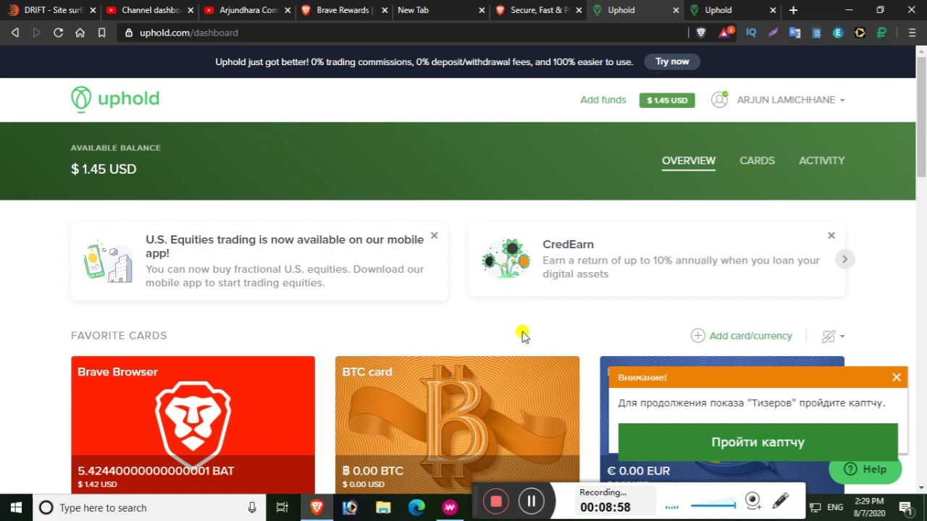
pyautogui.scroll(-2, 511, 324)
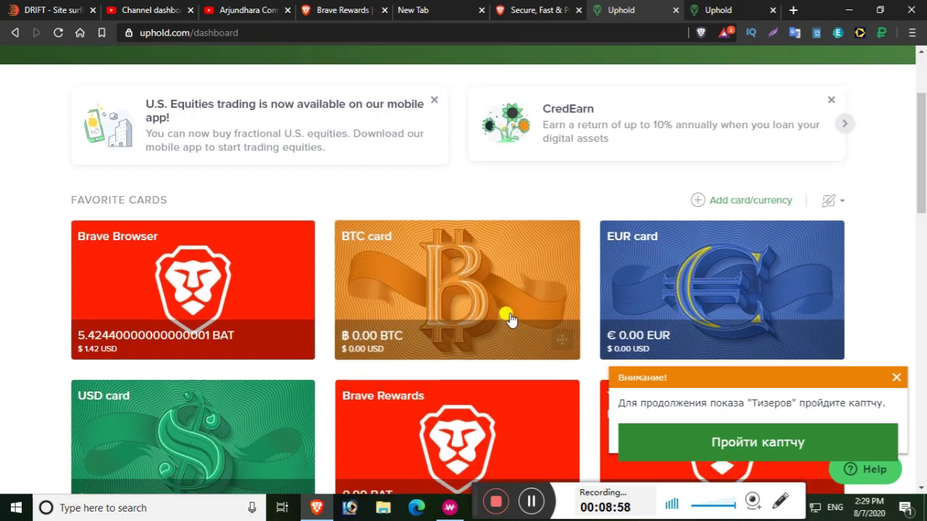
pyautogui.click(545, 502)
pyautogui.click(534, 501)
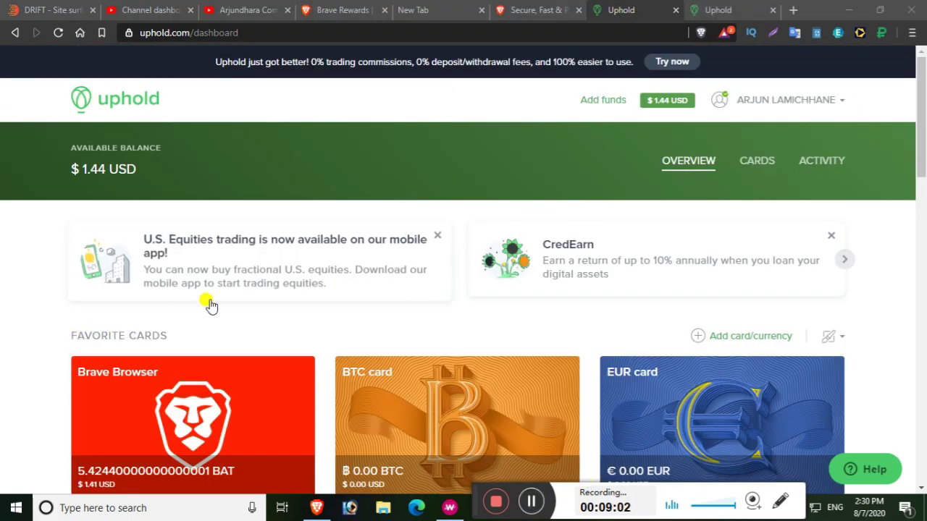
# - Review the Favorite Cards, including Brave Browser with 5.4244 BAT, and choose Add card/currency
pyautogui.scroll(-1, 210, 306)
pyautogui.scroll(-4, 262, 294)
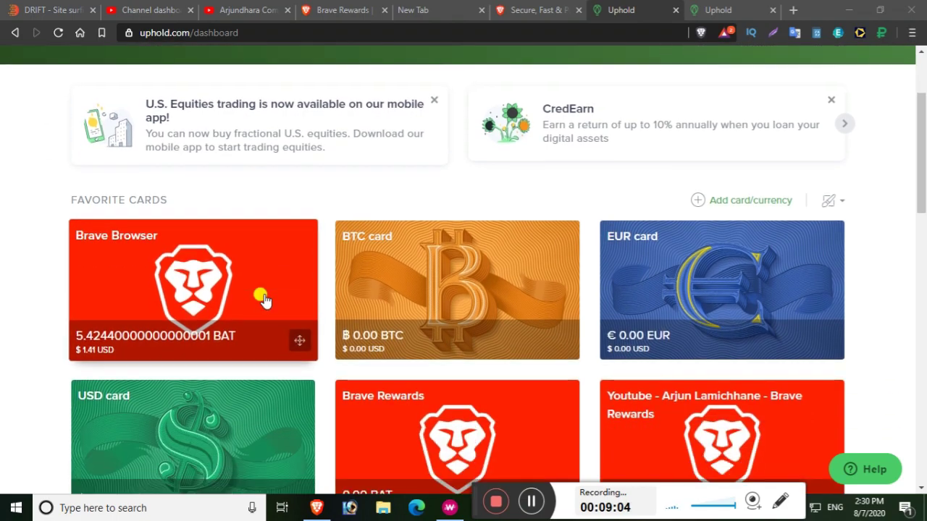
pyautogui.scroll(3, 260, 295)
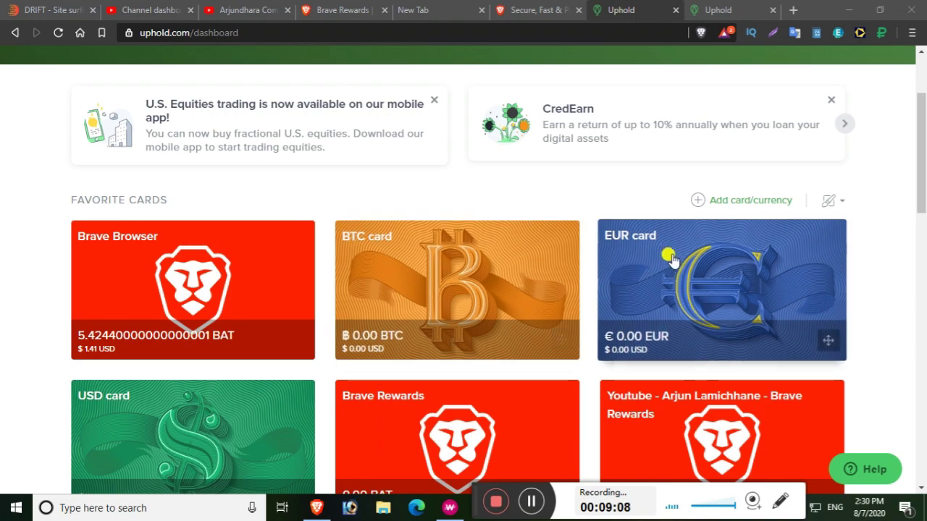
pyautogui.scroll(-2, 370, 328)
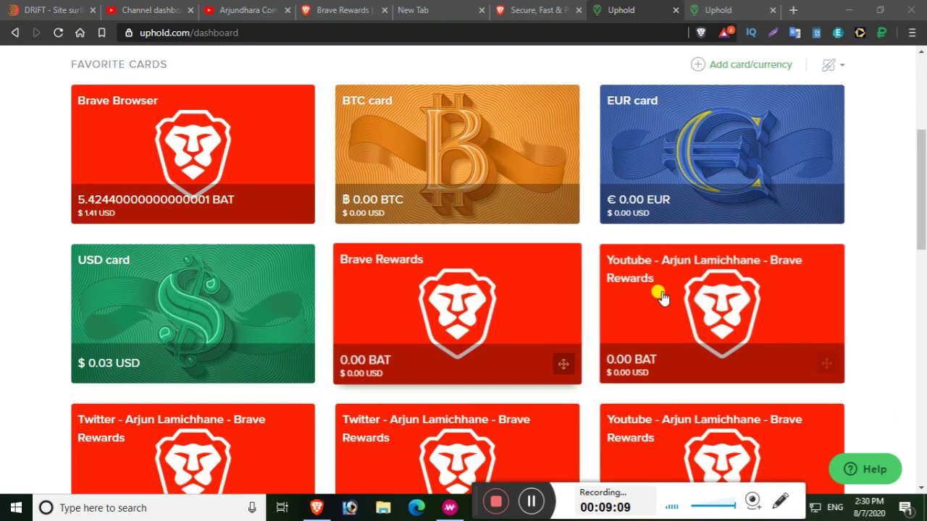
pyautogui.scroll(-2, 623, 296)
pyautogui.scroll(-1, 399, 376)
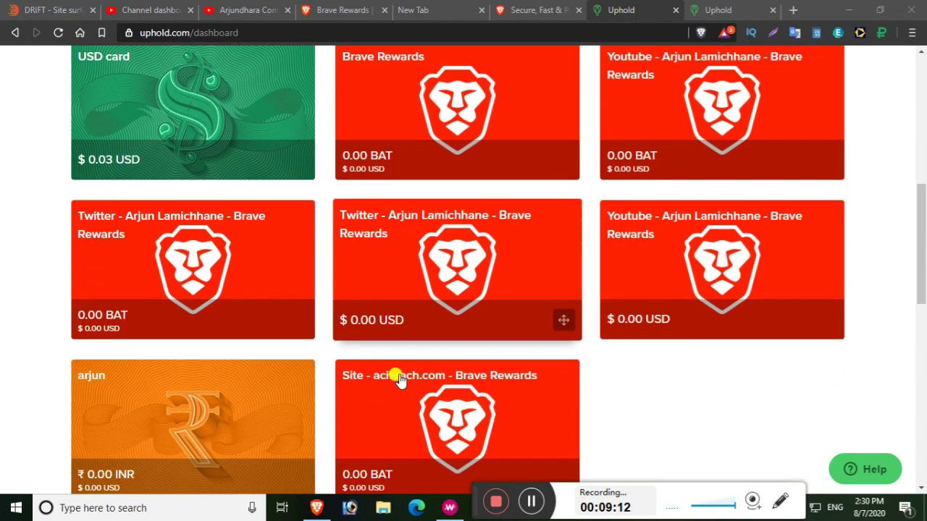
pyautogui.scroll(4, 317, 337)
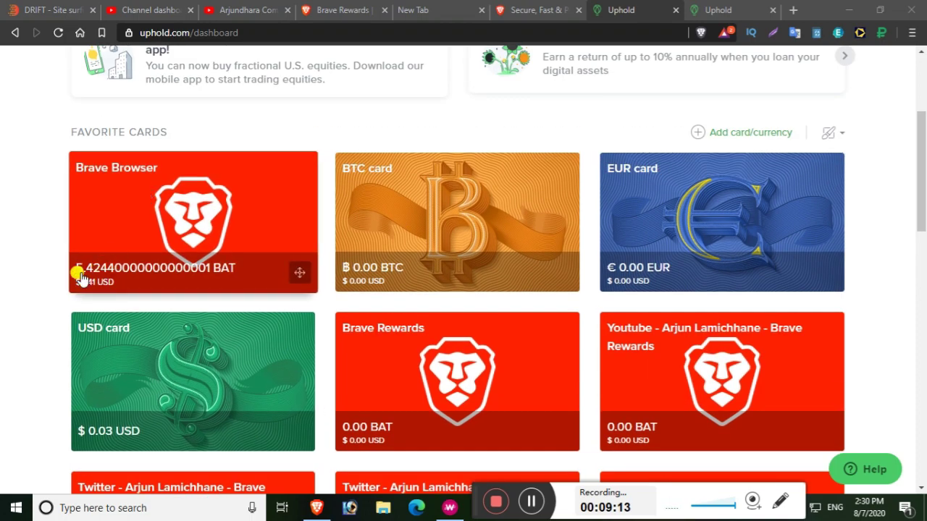
pyautogui.scroll(-1, 145, 268)
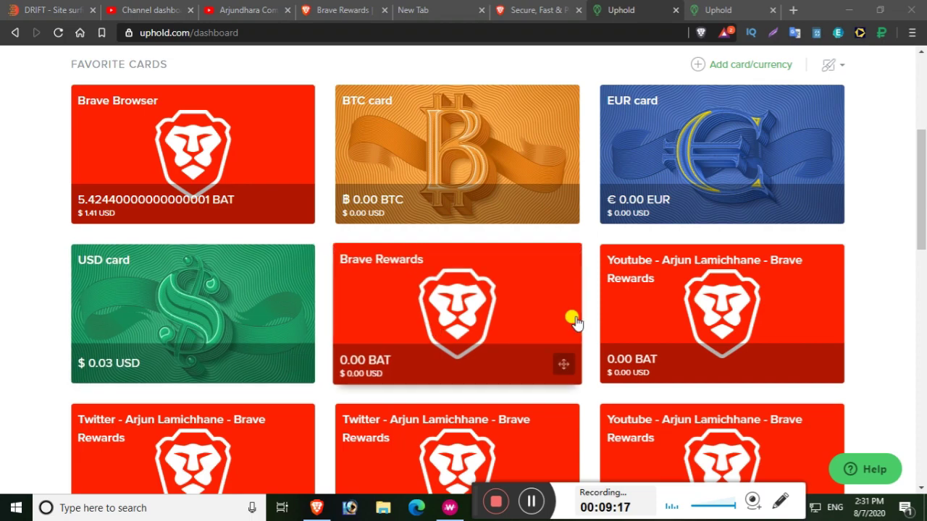
pyautogui.scroll(-3, 481, 308)
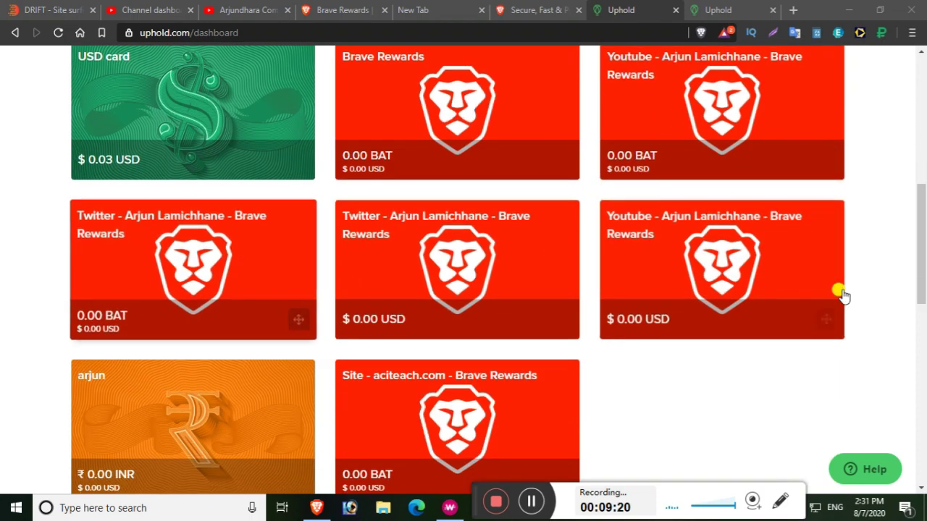
pyautogui.scroll(6, 726, 353)
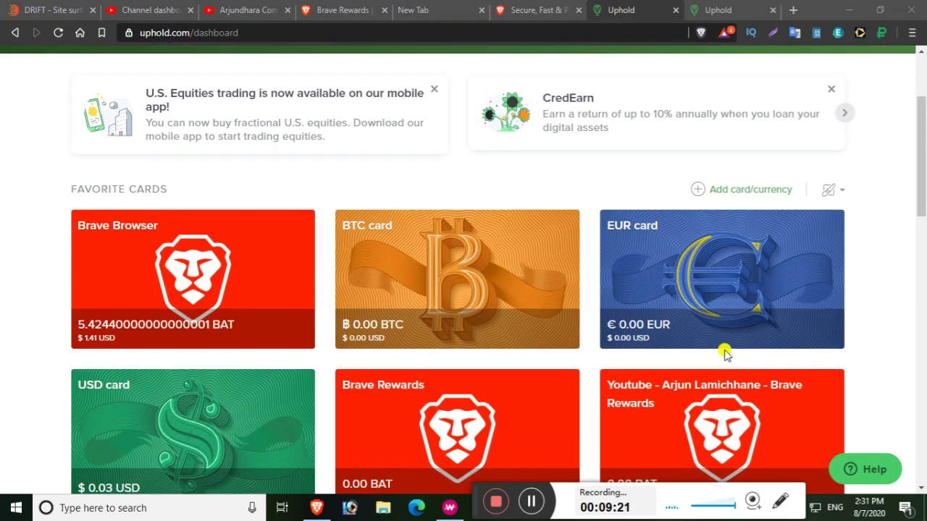
pyautogui.scroll(-2, 724, 352)
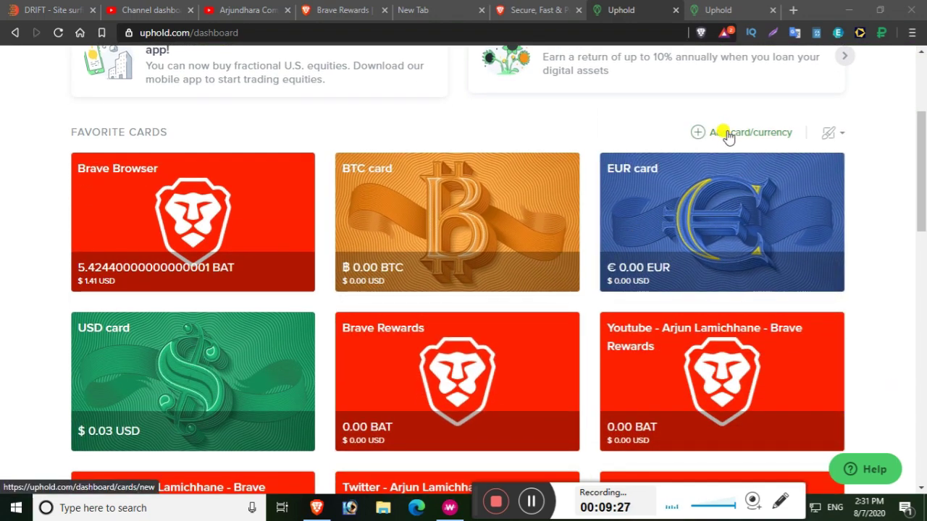
pyautogui.click(750, 132)
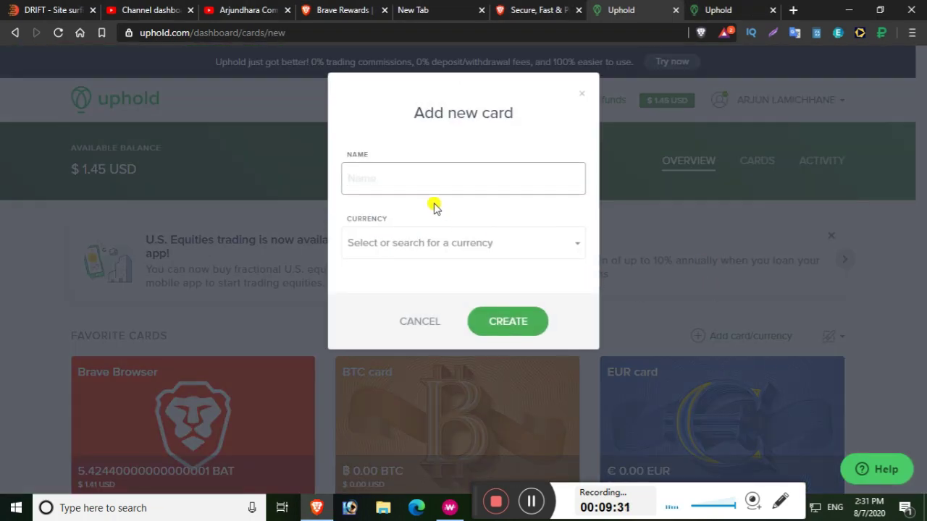
# - Browse the new card's Currency list, then dismiss the Add new card dialog with Escape
pyautogui.click(401, 178)
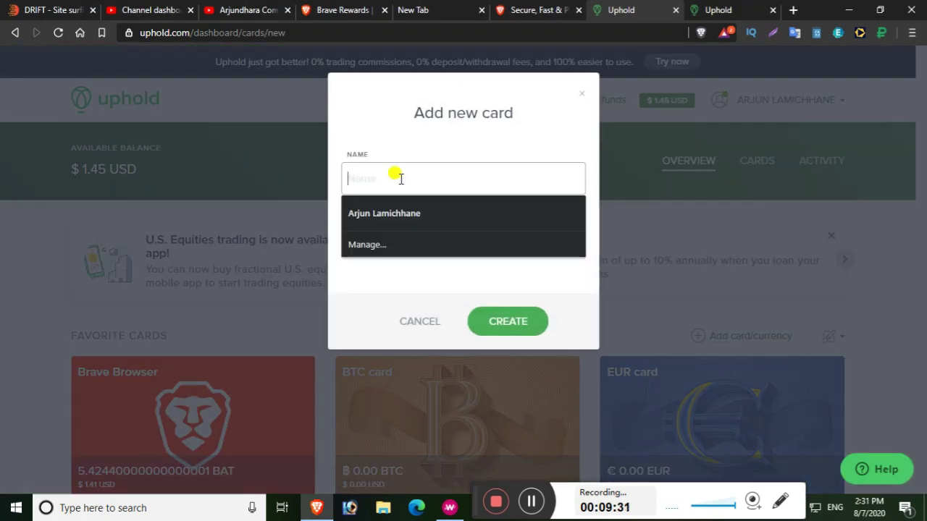
pyautogui.doubleClick(435, 258)
pyautogui.click(527, 242)
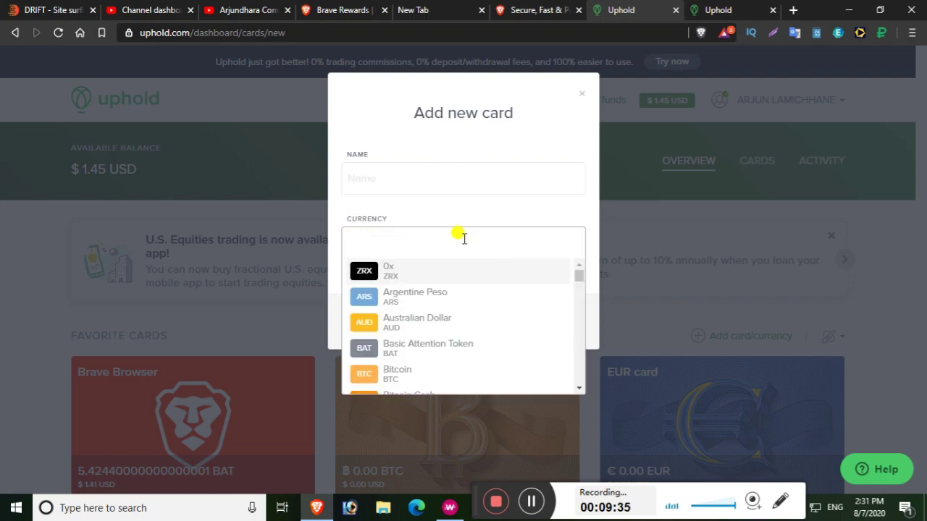
pyautogui.scroll(-10, 442, 306)
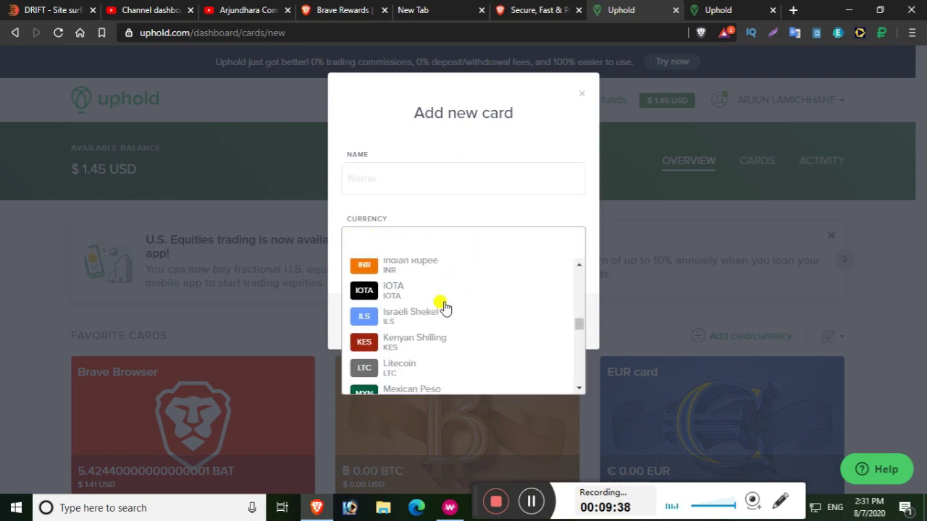
pyautogui.scroll(-15, 444, 308)
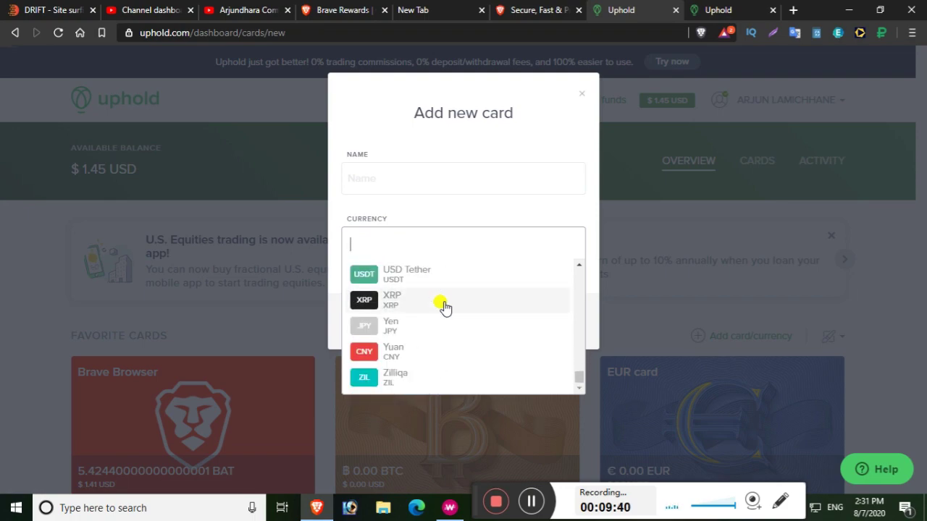
pyautogui.scroll(15, 444, 308)
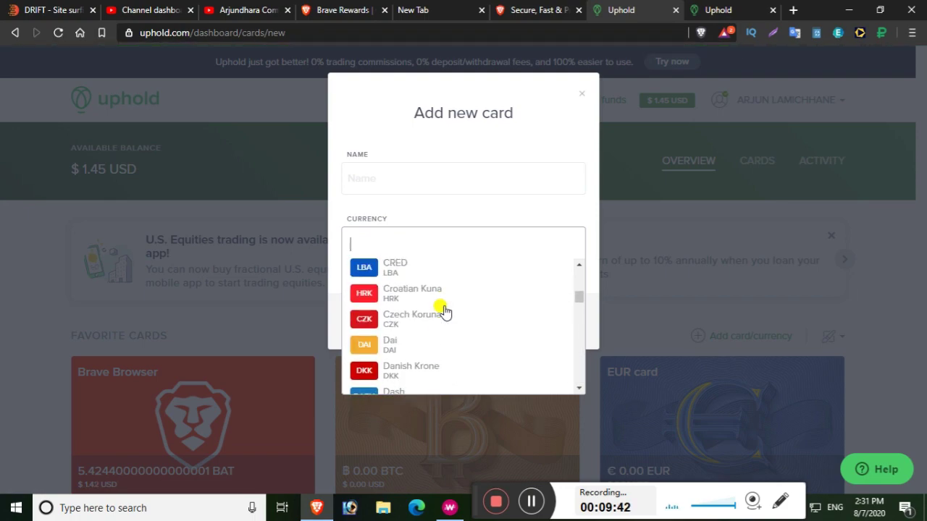
pyautogui.scroll(5, 442, 308)
pyautogui.scroll(-3, 406, 353)
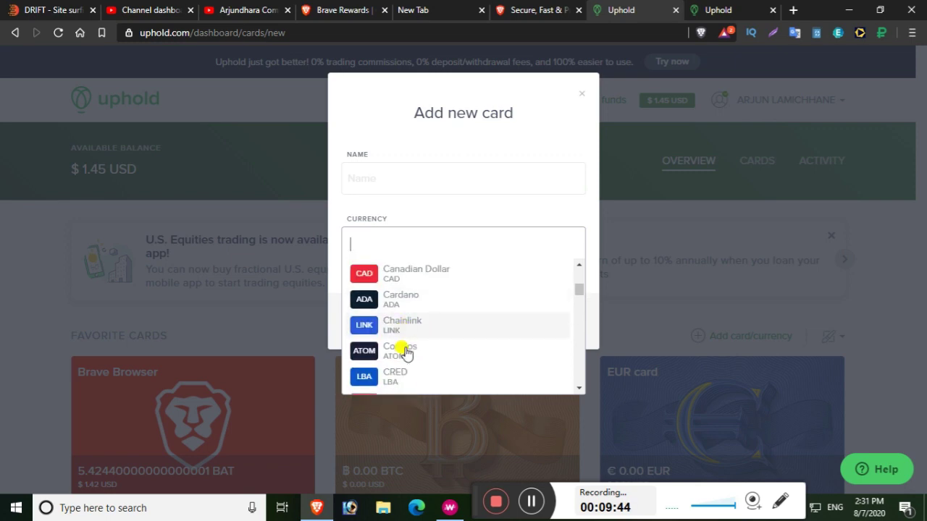
pyautogui.scroll(-4, 412, 359)
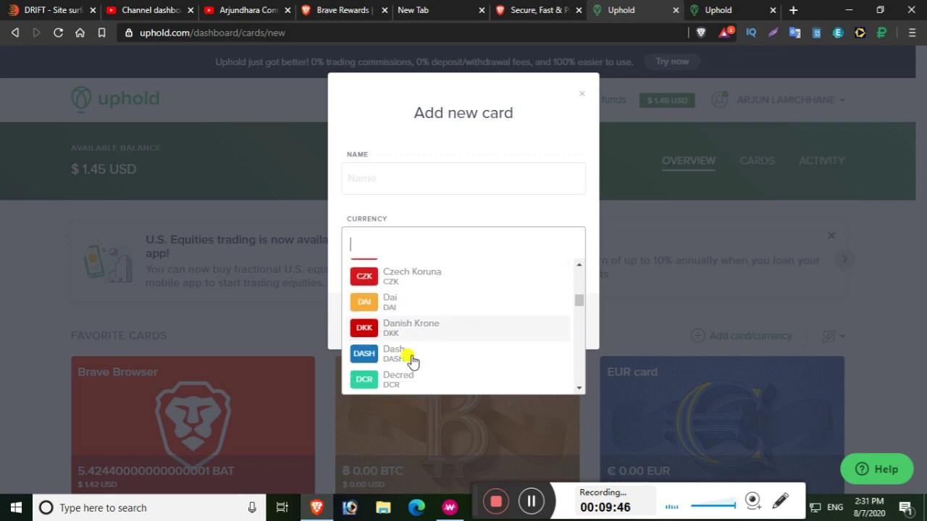
pyautogui.scroll(1, 411, 358)
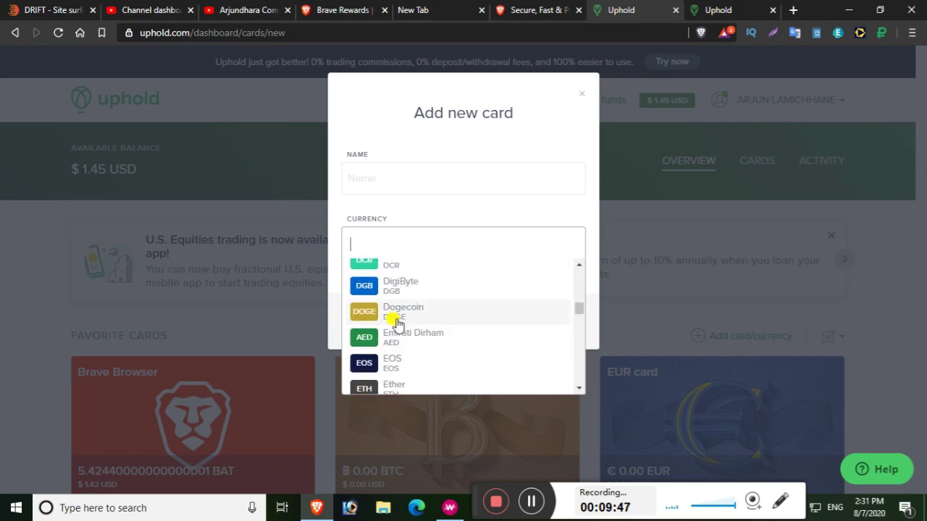
pyautogui.press('Escape')
# - Reopen the Add card/currency form and close it without creating a card
pyautogui.scroll(-4, 491, 333)
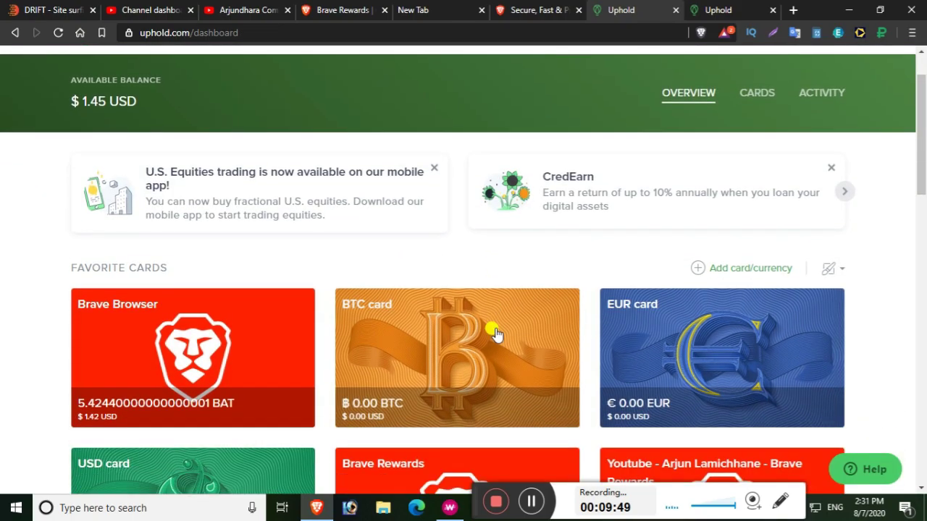
pyautogui.scroll(-7, 493, 332)
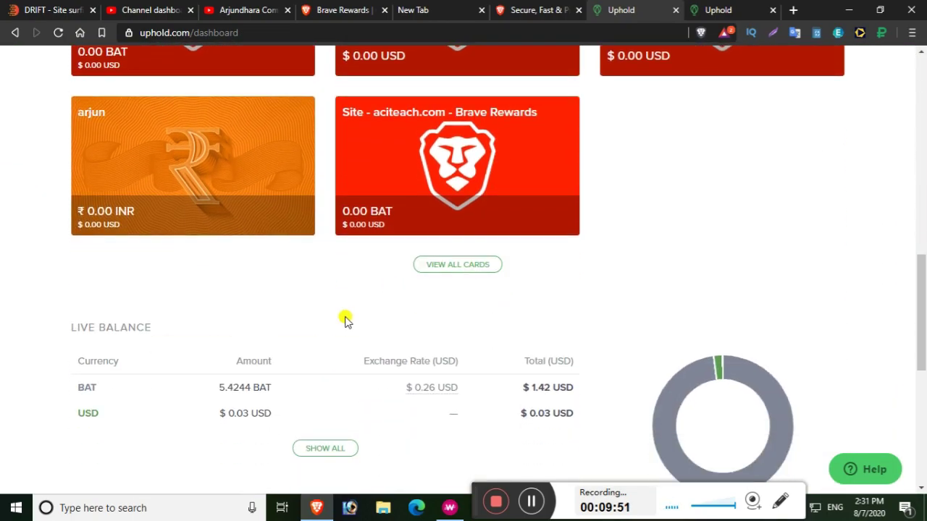
pyautogui.scroll(10, 428, 319)
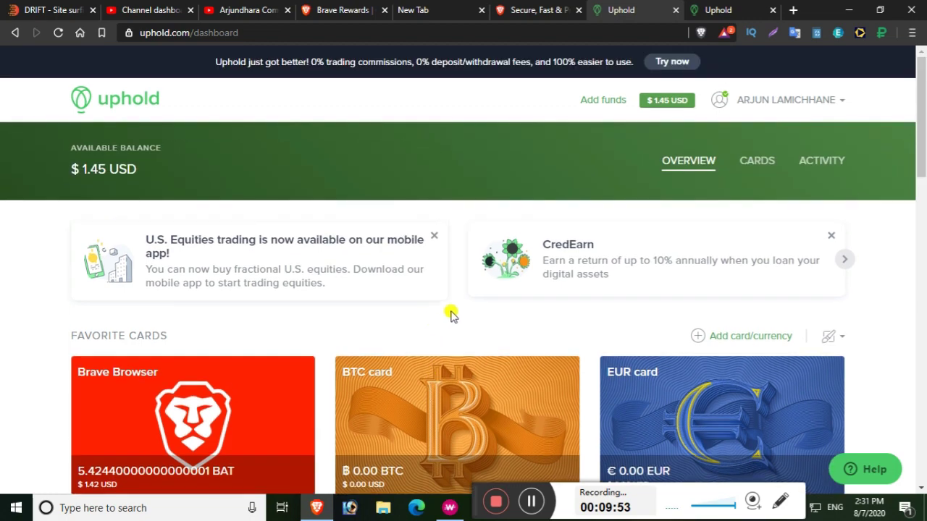
pyautogui.click(746, 337)
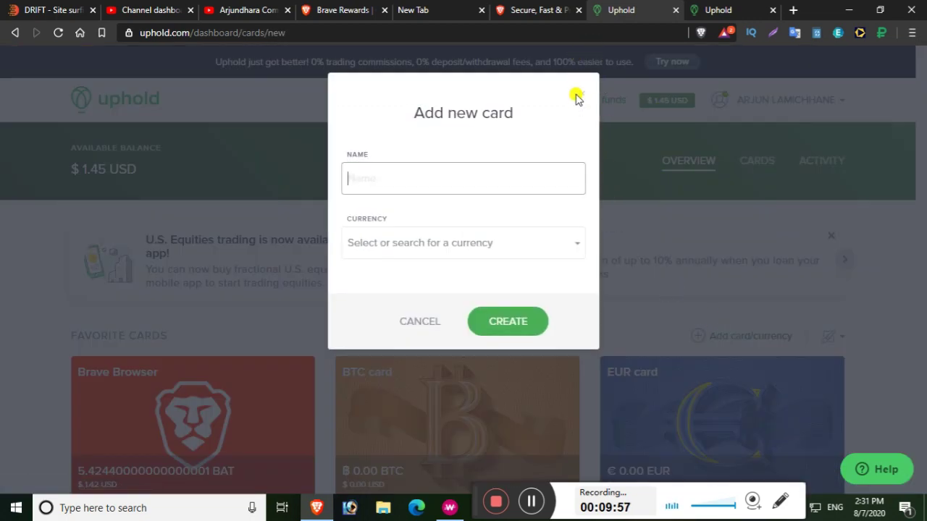
pyautogui.click(582, 94)
# - Close the Instagram popup window and open fresh blank tabs from the tab strip
pyautogui.scroll(-2, 326, 383)
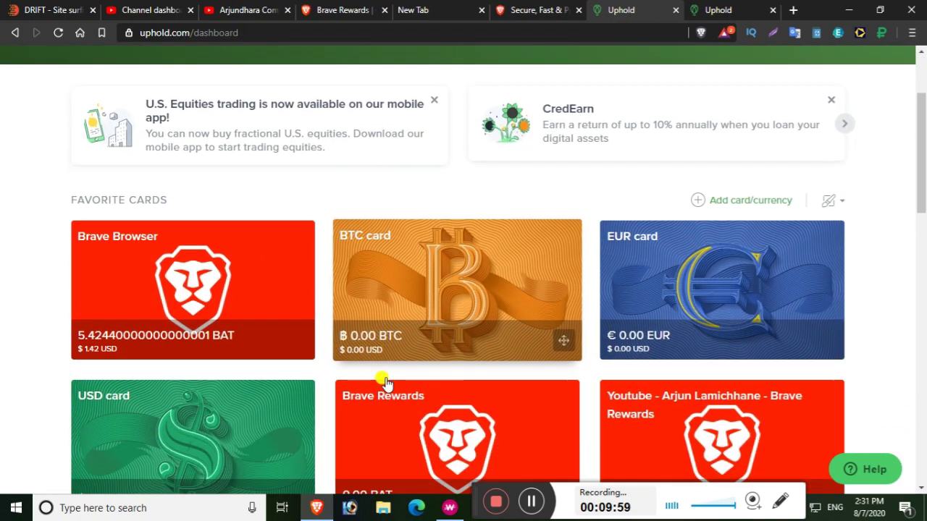
pyautogui.scroll(1, 386, 382)
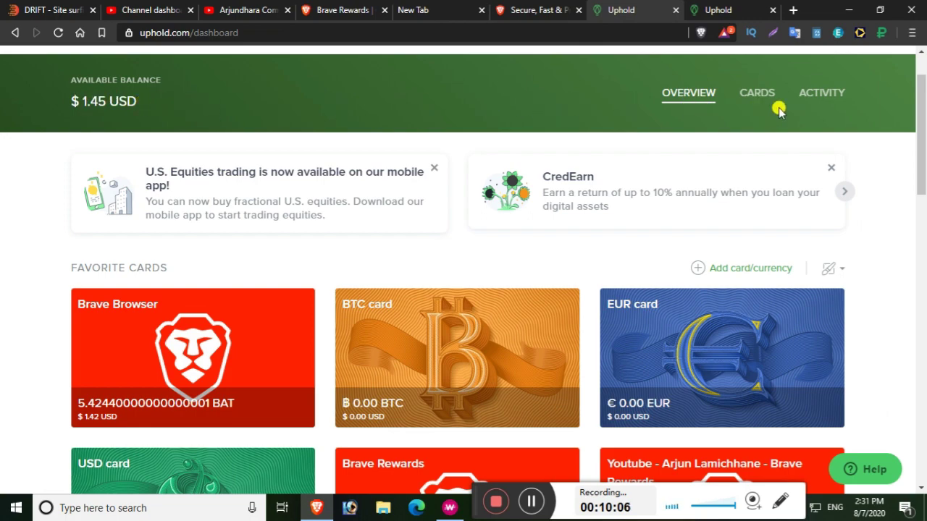
pyautogui.scroll(2, 684, 300)
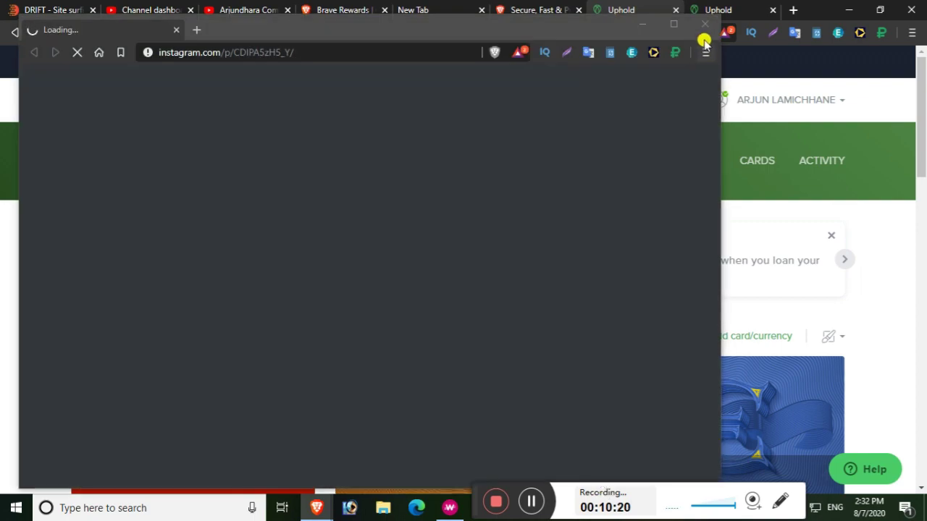
pyautogui.click(705, 25)
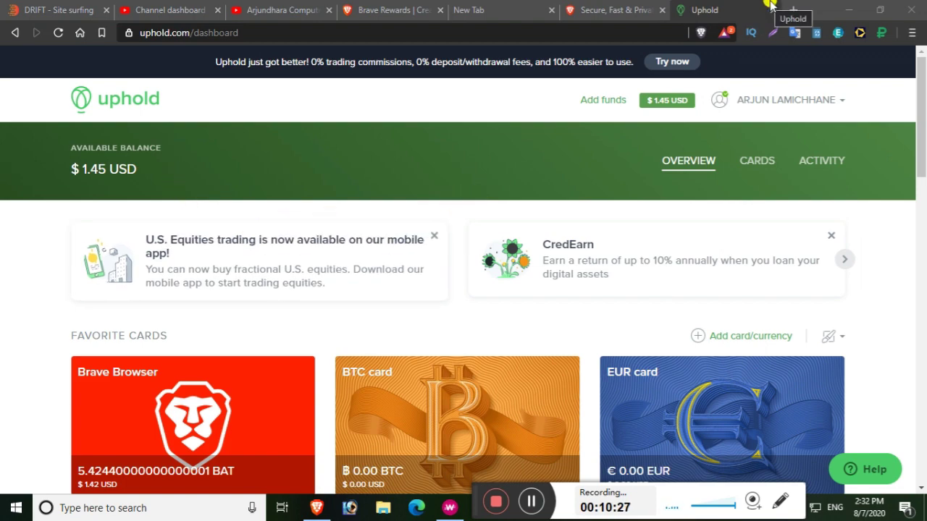
pyautogui.doubleClick(795, 10)
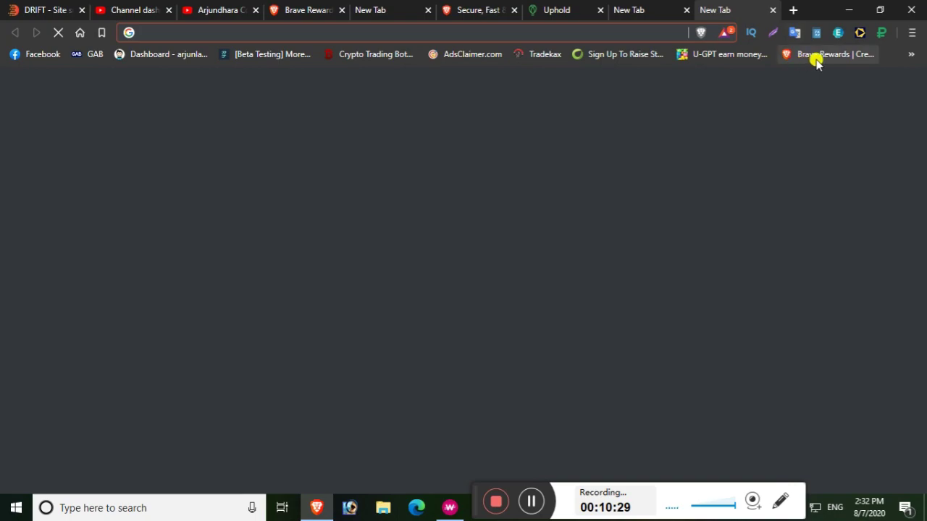
# - Open the Brave Rewards | Creators bookmark and review the 4.92 BAT balance and payout progress
pyautogui.click(817, 58)
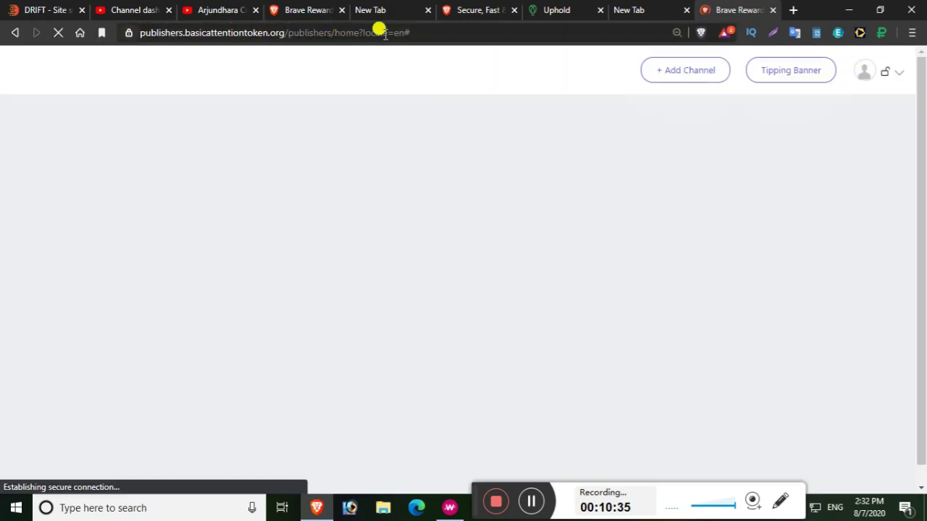
pyautogui.scroll(-1, 504, 214)
pyautogui.scroll(-5, 504, 215)
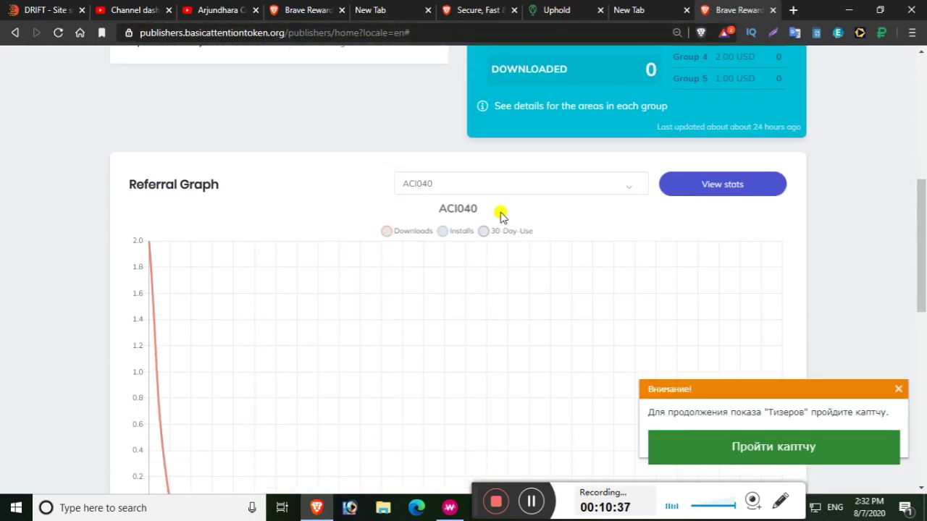
pyautogui.scroll(5, 501, 214)
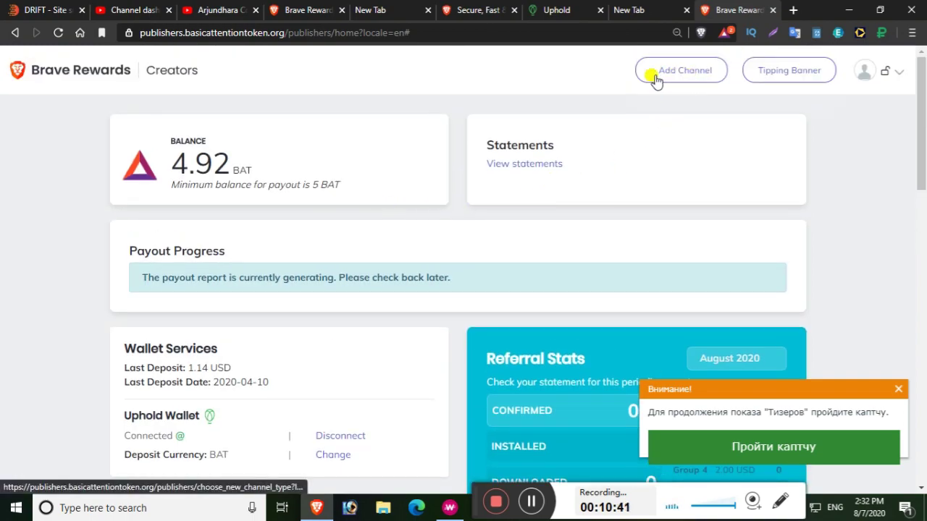
# - Start a new creator channel, review the channel types, and pick Website
pyautogui.click(681, 76)
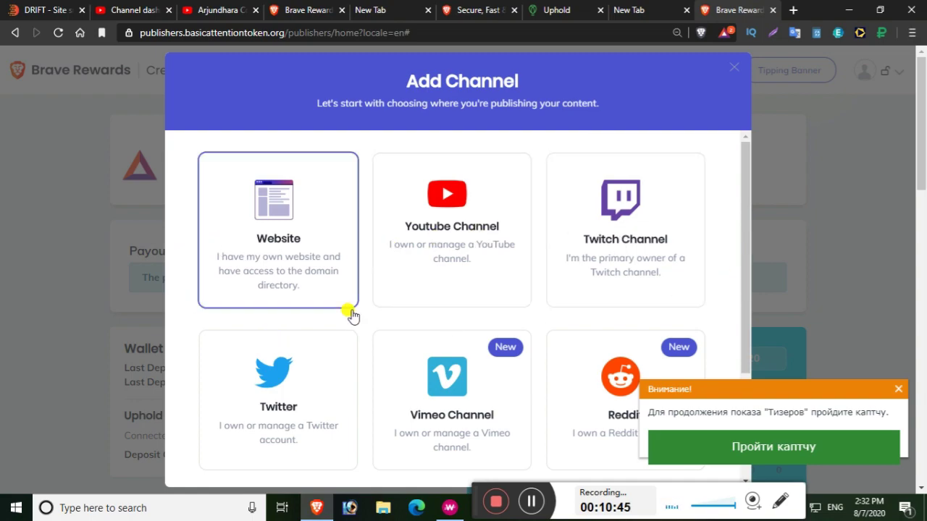
pyautogui.scroll(-1, 352, 273)
pyautogui.scroll(-2, 351, 272)
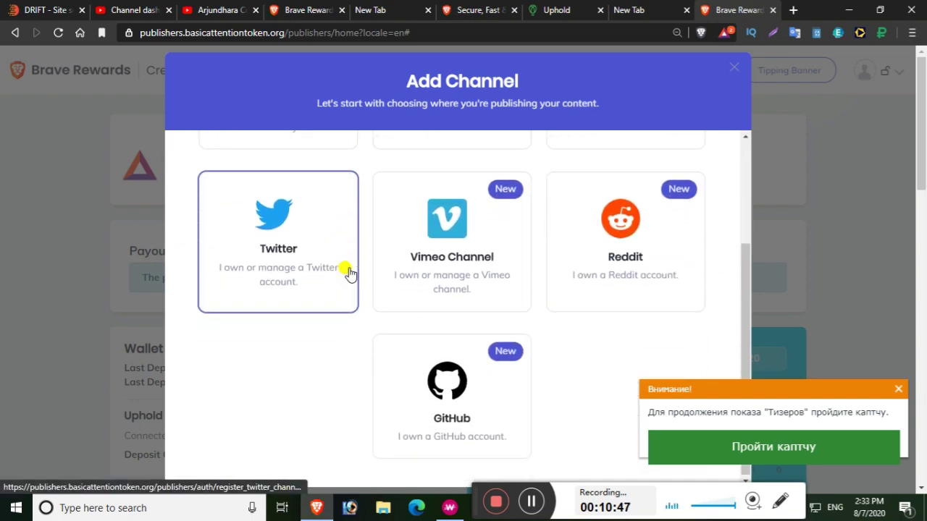
pyautogui.scroll(3, 347, 279)
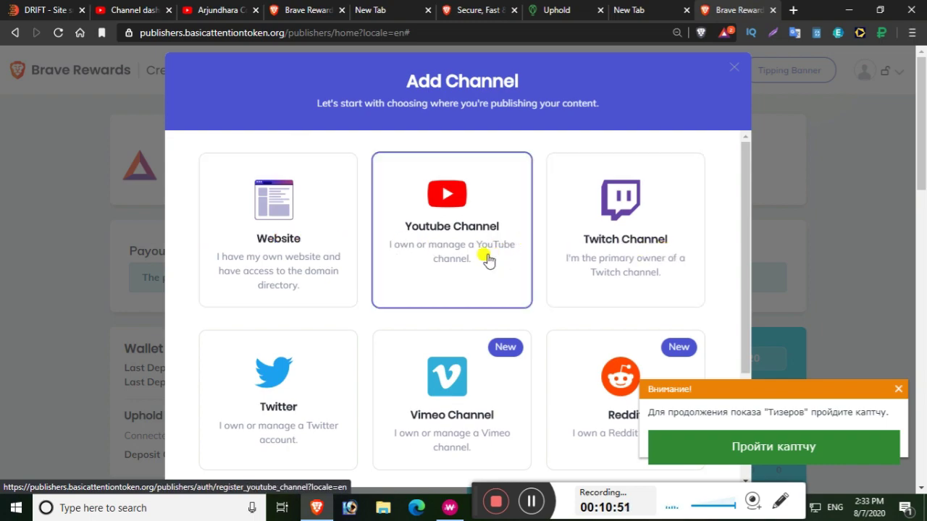
pyautogui.scroll(-2, 494, 253)
pyautogui.scroll(2, 496, 250)
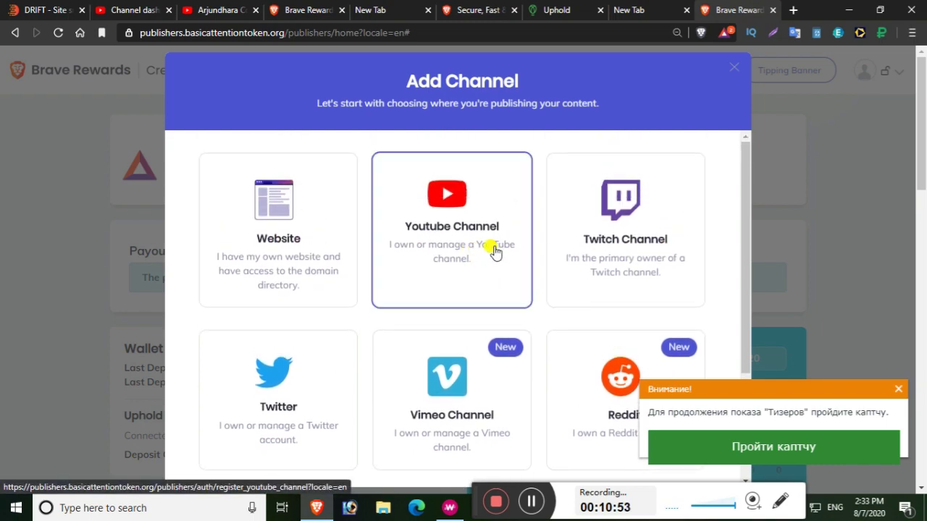
pyautogui.scroll(-2, 311, 398)
pyautogui.scroll(2, 298, 352)
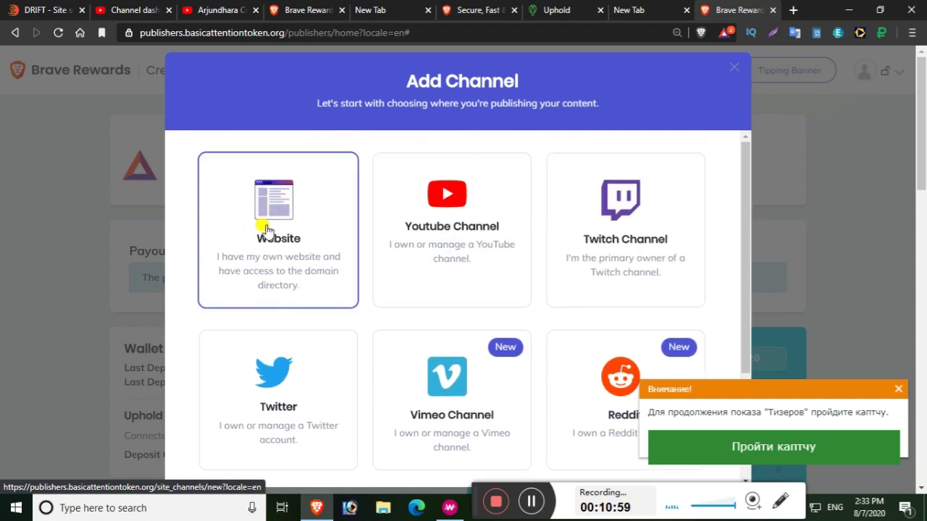
pyautogui.scroll(-1, 330, 264)
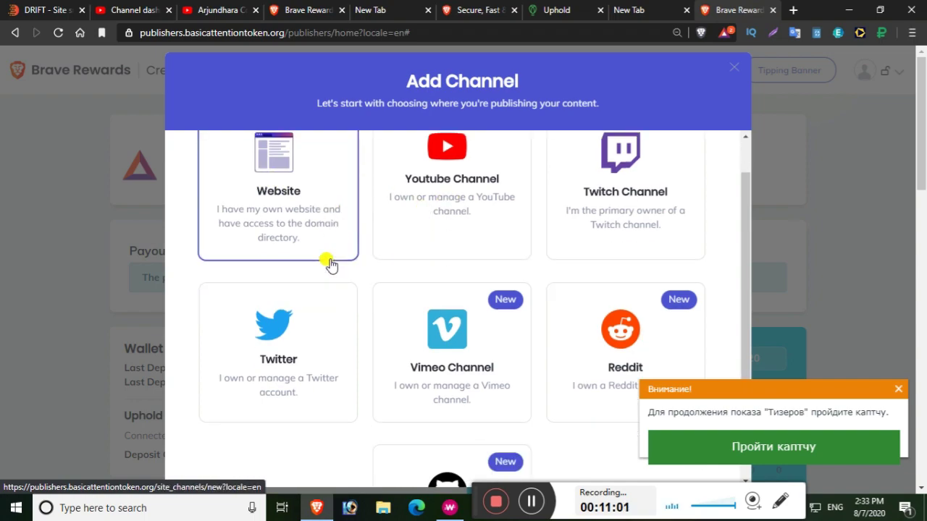
pyautogui.scroll(1, 329, 265)
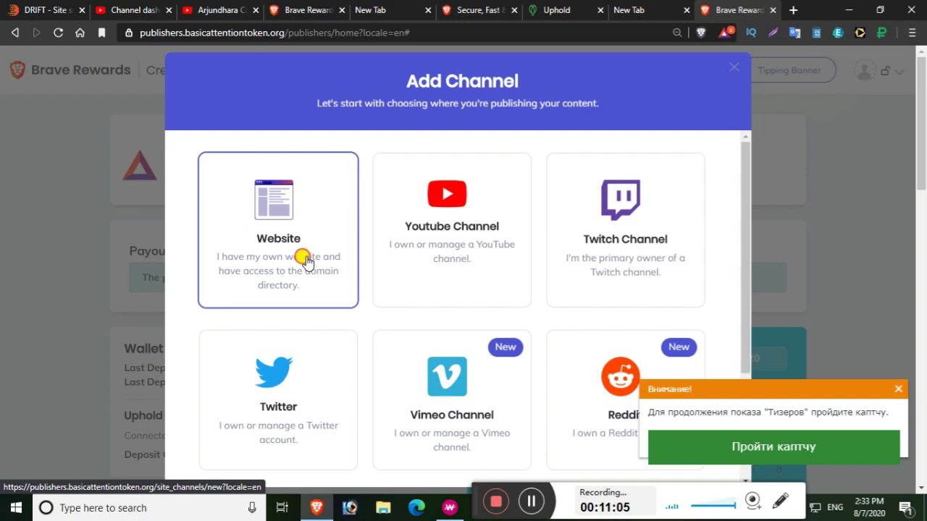
pyautogui.click(305, 261)
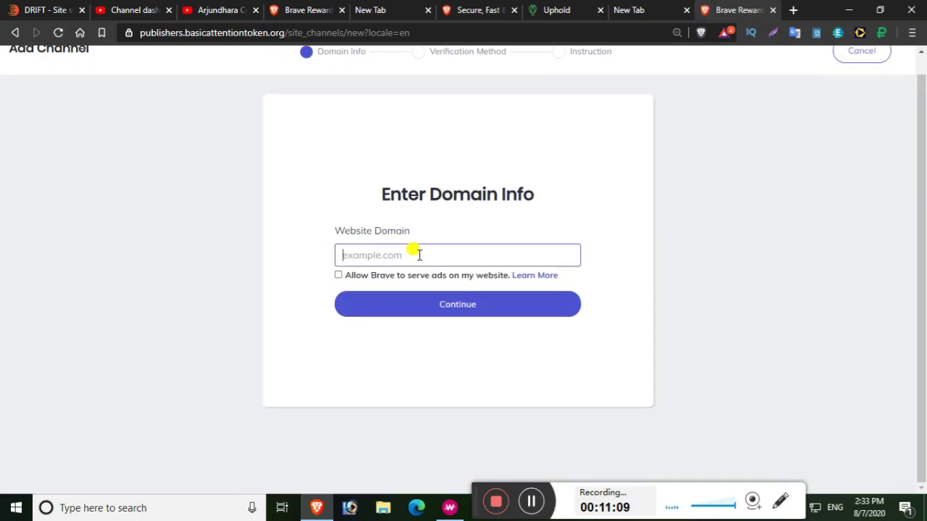
pyautogui.click(454, 254)
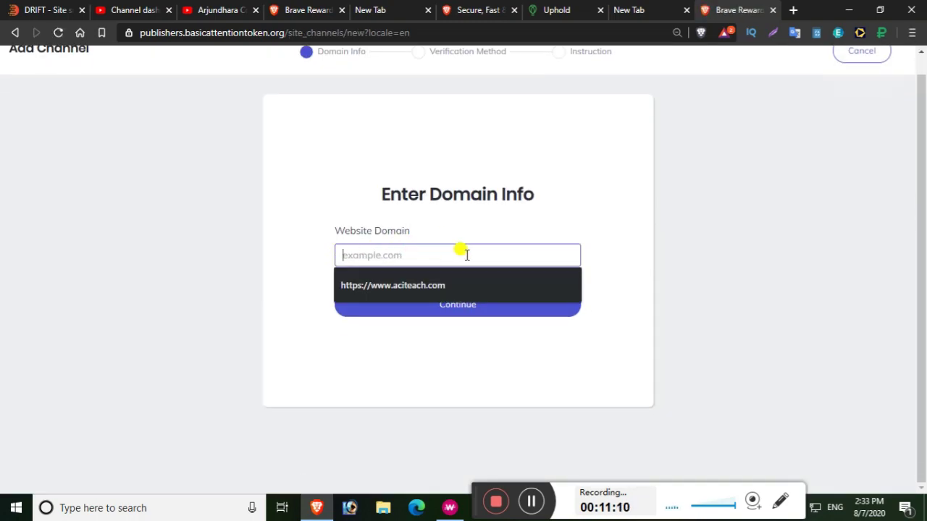
pyautogui.click(432, 284)
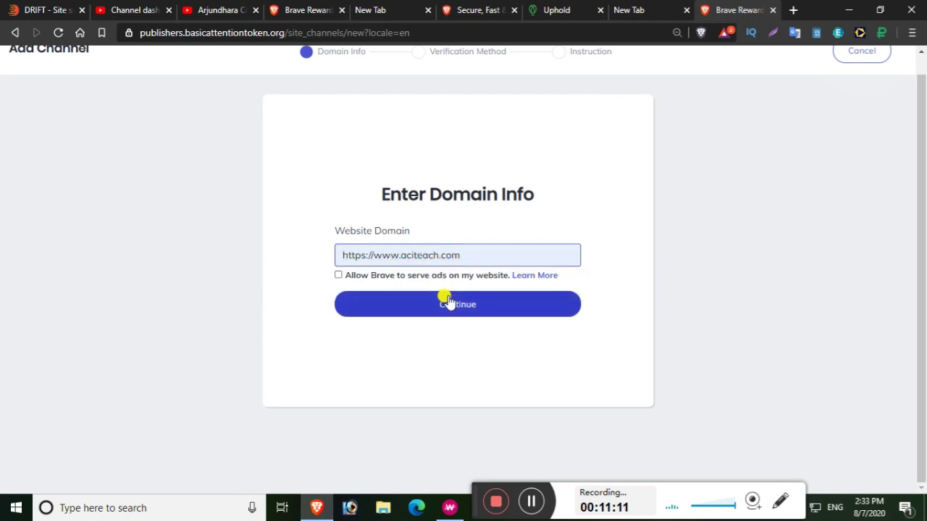
pyautogui.click(449, 303)
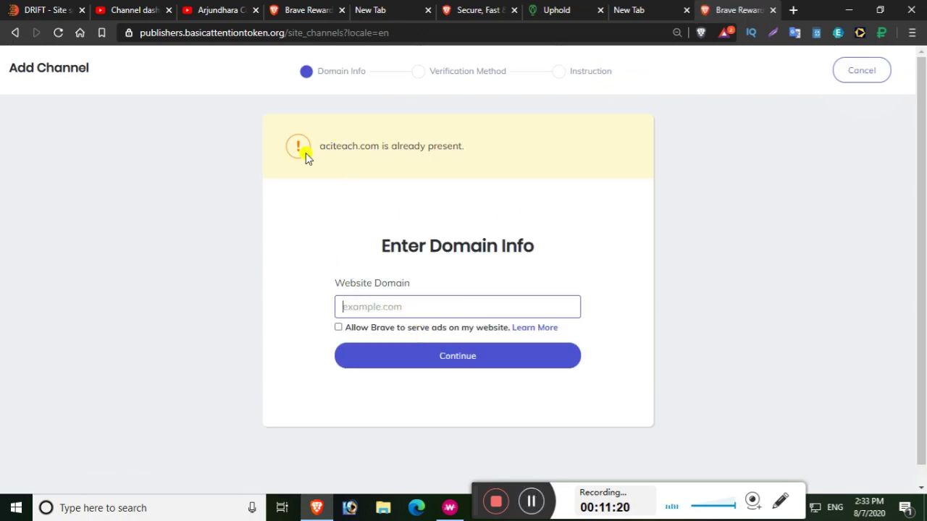
# - Go back from the channel form and open a fresh blank tab
pyautogui.click(16, 34)
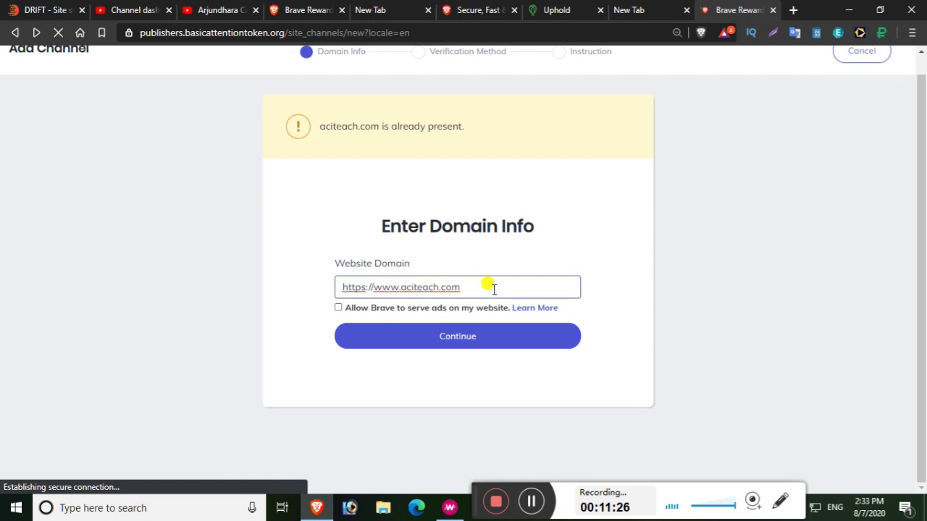
pyautogui.click(534, 502)
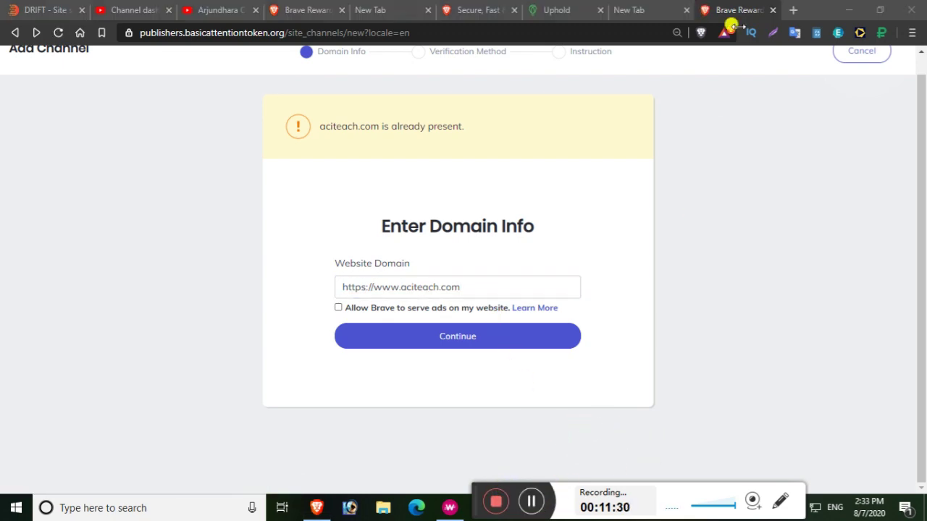
pyautogui.click(795, 10)
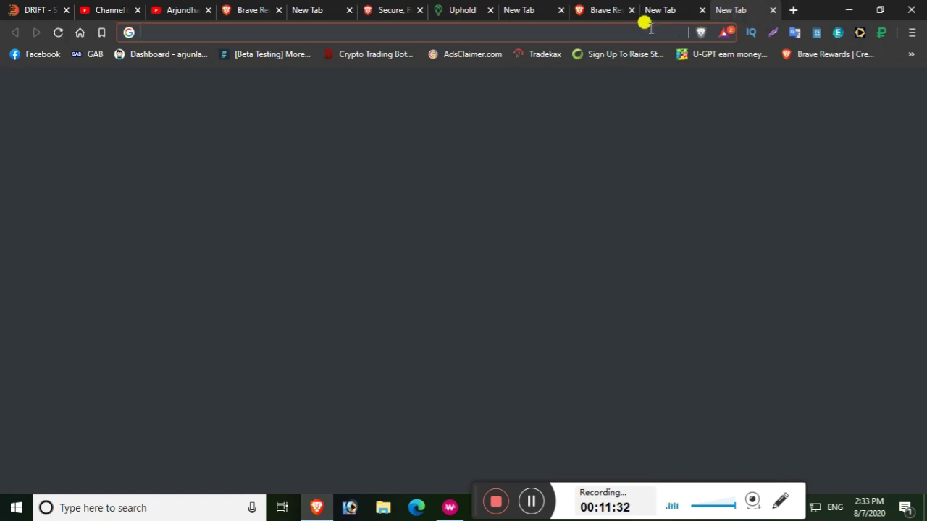
# - Load the aciteach.com WordPress admin overview and close the Instagram popup
pyautogui.write('aci')
pyautogui.press('Return')
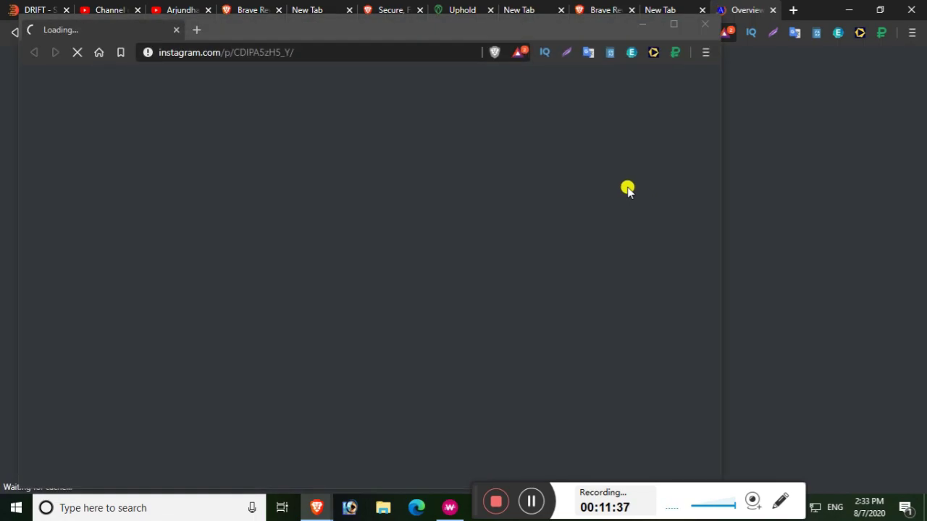
pyautogui.click(710, 28)
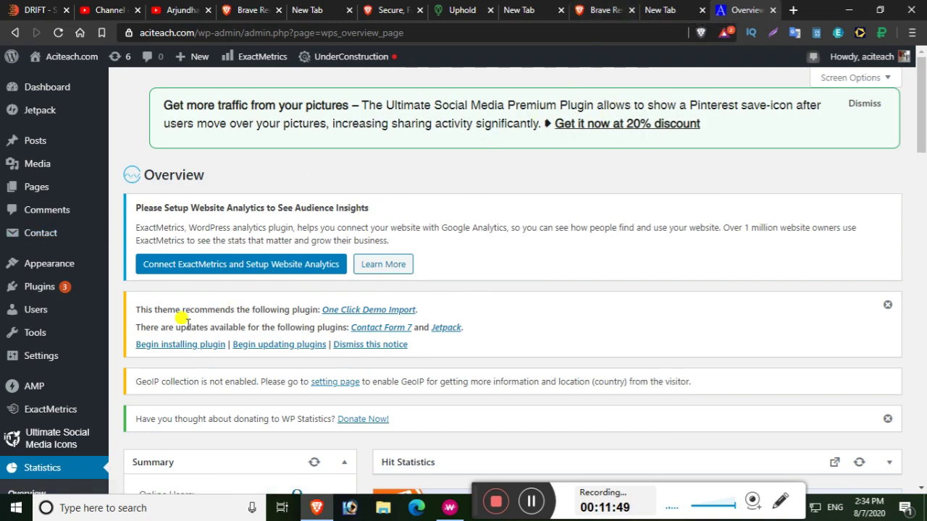
# - Open the Installed Plugins page from the WordPress admin sidebar
pyautogui.moveTo(41, 393)
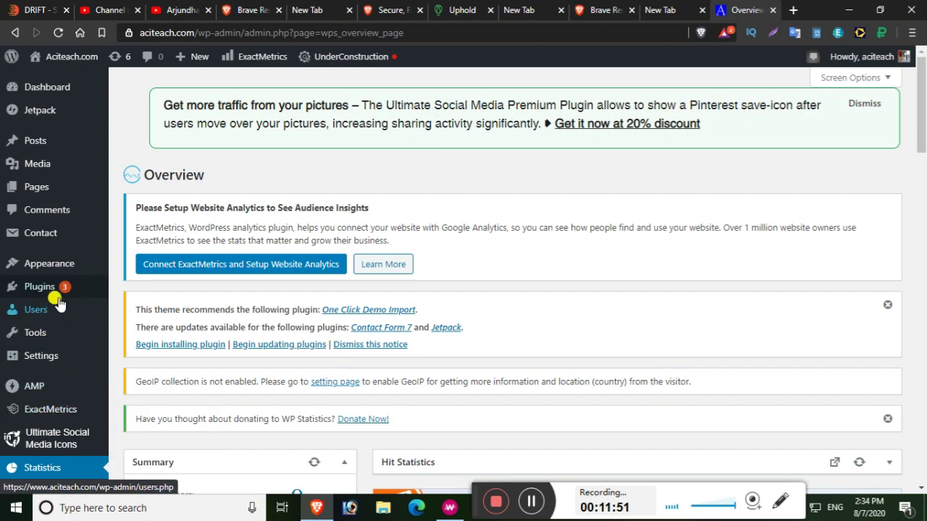
pyautogui.scroll(-1, 55, 307)
pyautogui.moveTo(47, 303)
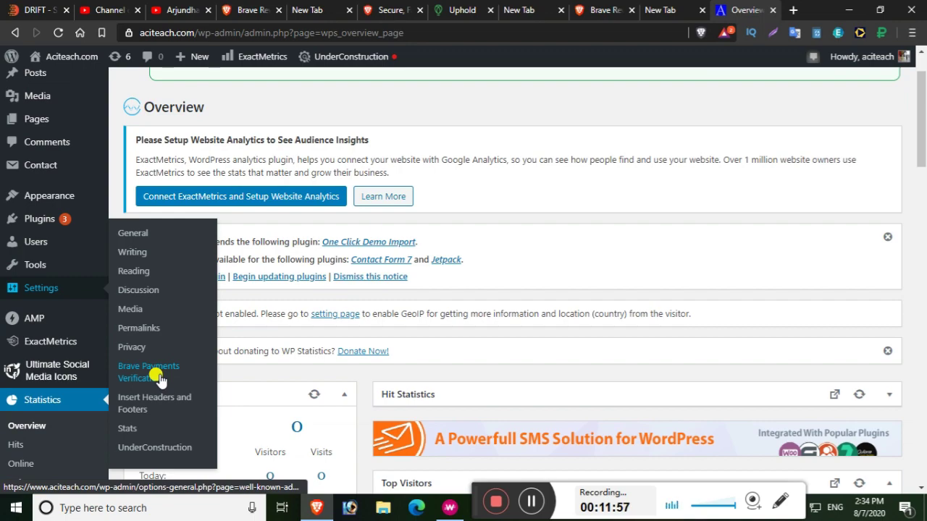
pyautogui.click(42, 225)
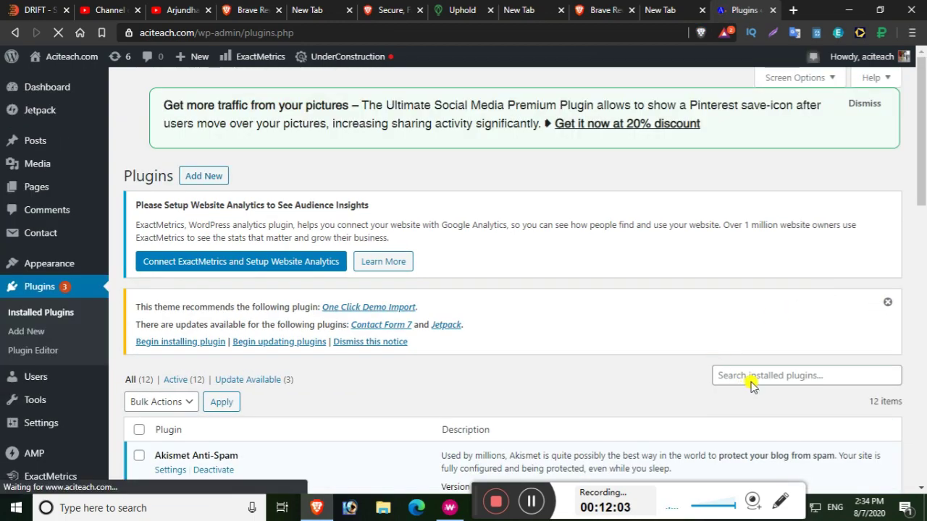
# - Search plugins for 'bra', list all 12 to find Brave Payments Verification, then open General Settings
pyautogui.click(754, 375)
pyautogui.write('brave paymet')
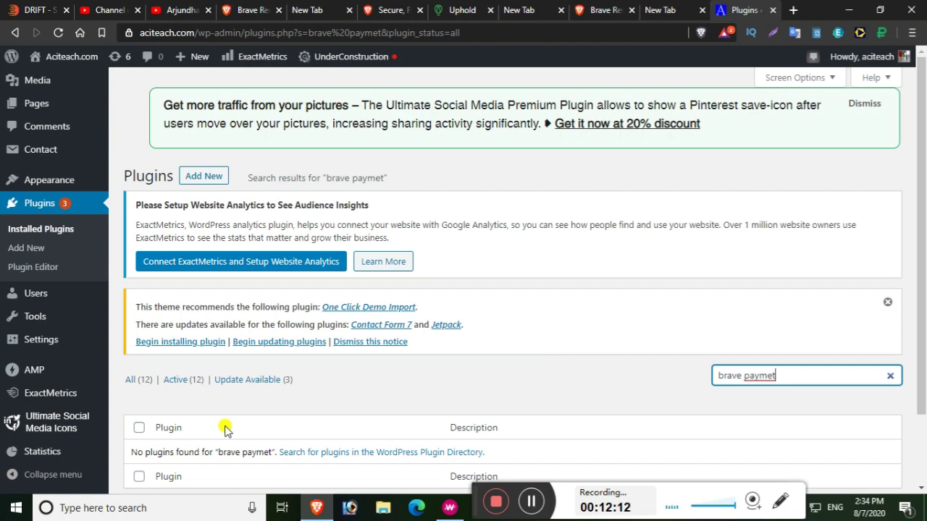
pyautogui.scroll(-2, 224, 429)
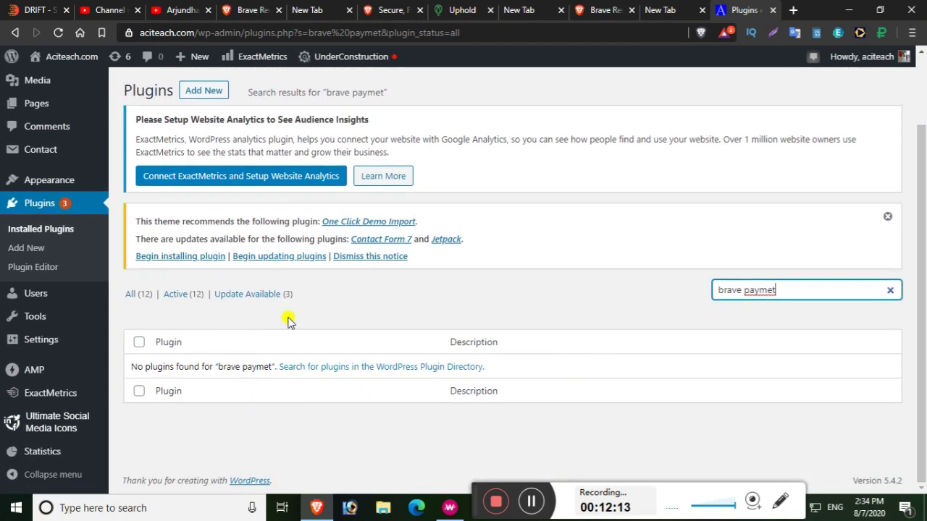
pyautogui.click(136, 296)
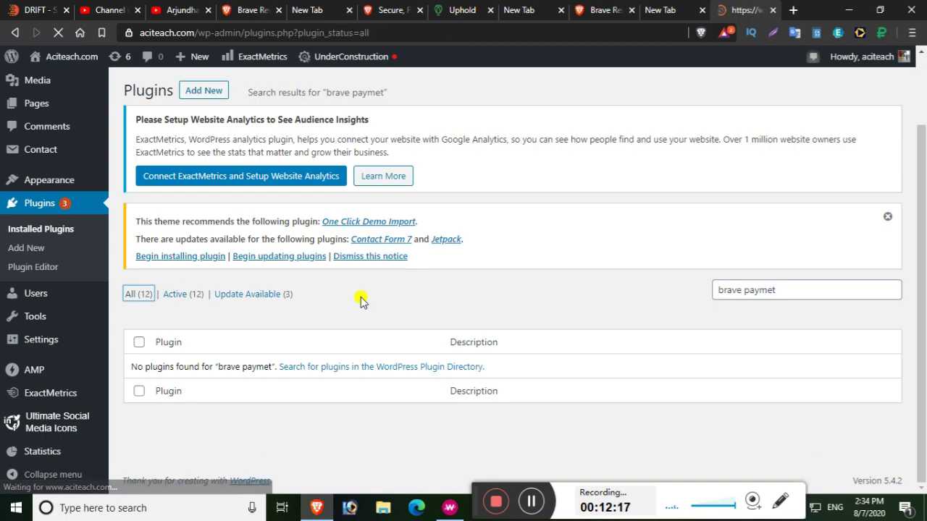
pyautogui.scroll(-2, 343, 302)
pyautogui.scroll(-2, 275, 322)
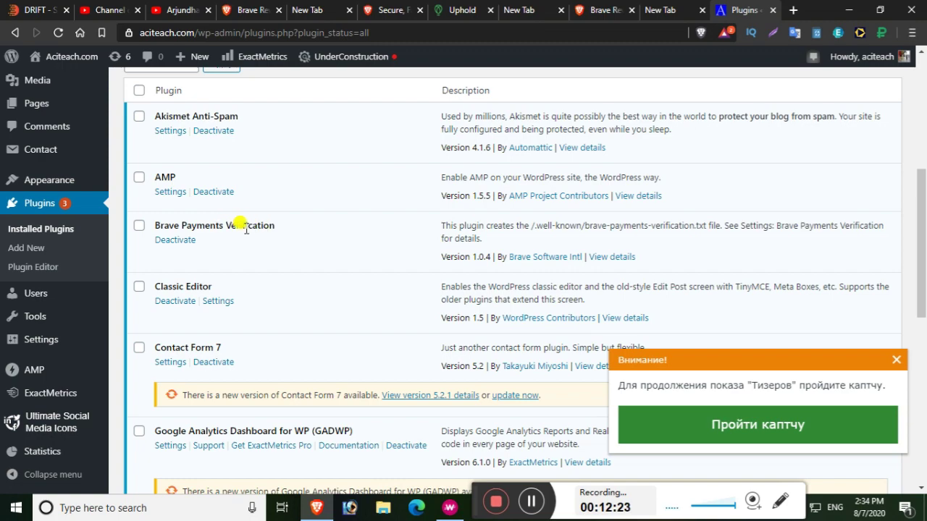
pyautogui.click(55, 345)
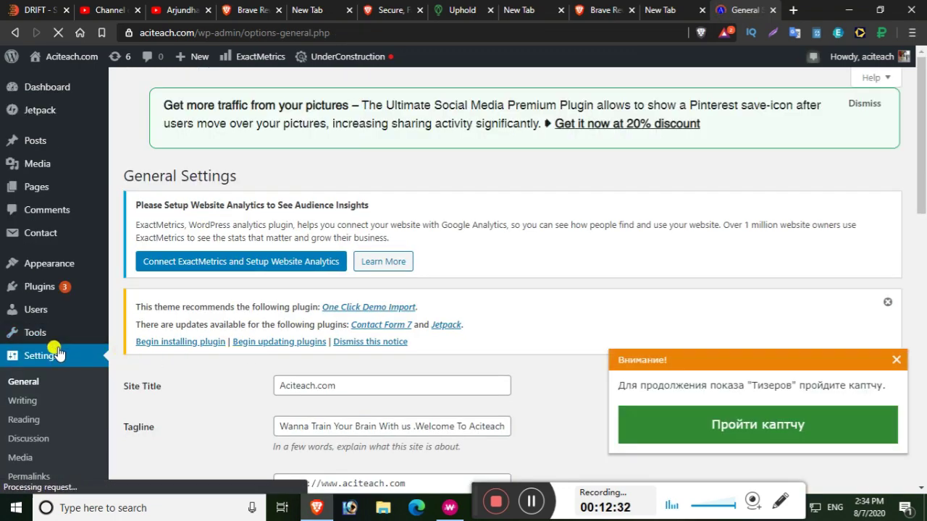
pyautogui.scroll(-2, 61, 377)
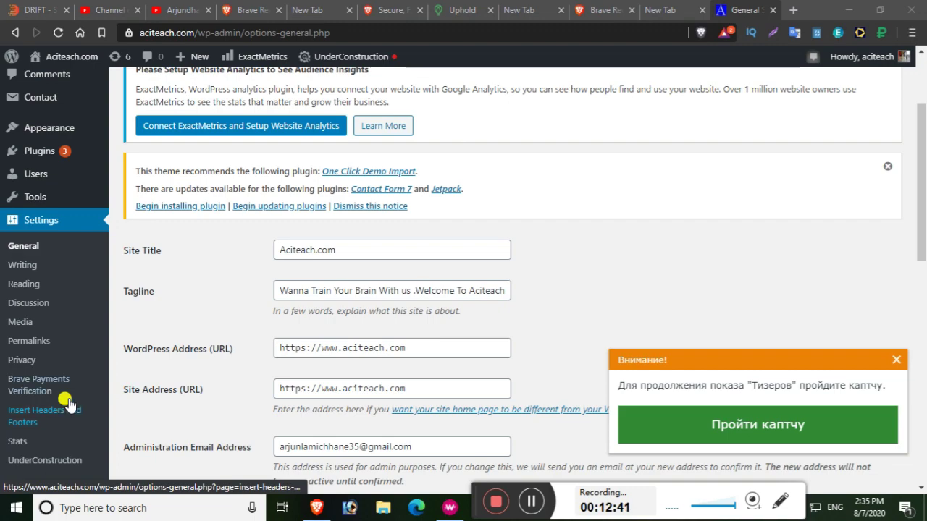
# - Select the entire Brave Payments Verification code, then return to the Brave Creators tab
pyautogui.click(36, 389)
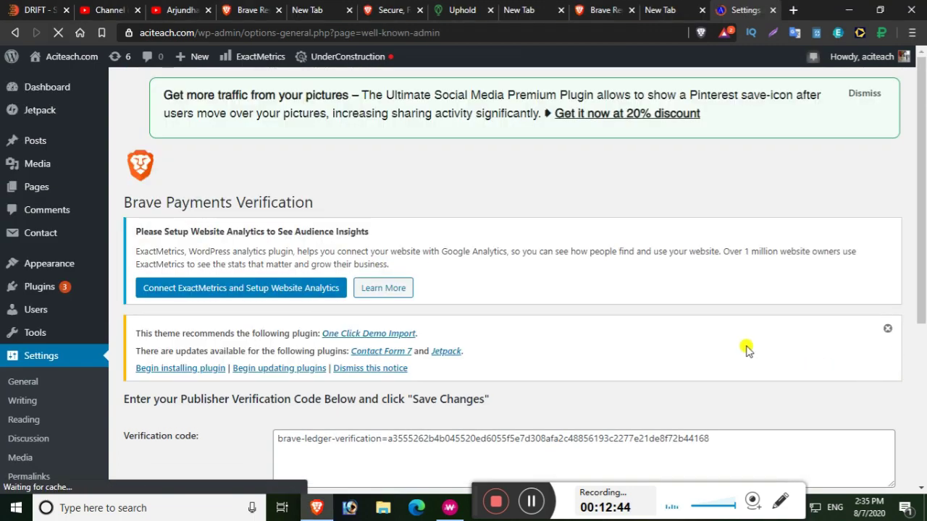
pyautogui.scroll(-3, 651, 347)
pyautogui.doubleClick(284, 234)
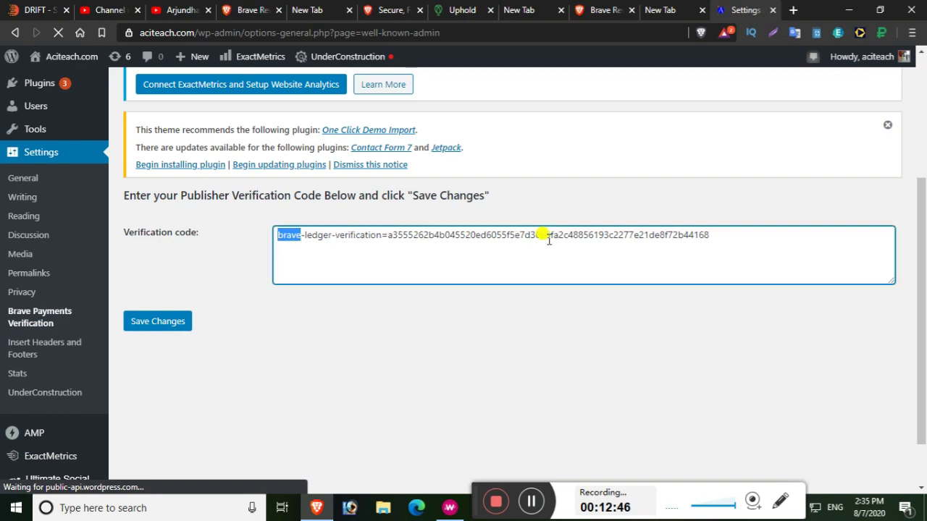
pyautogui.moveTo(548, 239); pyautogui.dragTo(739, 233)
pyautogui.hotkey('ctrl', 'a')
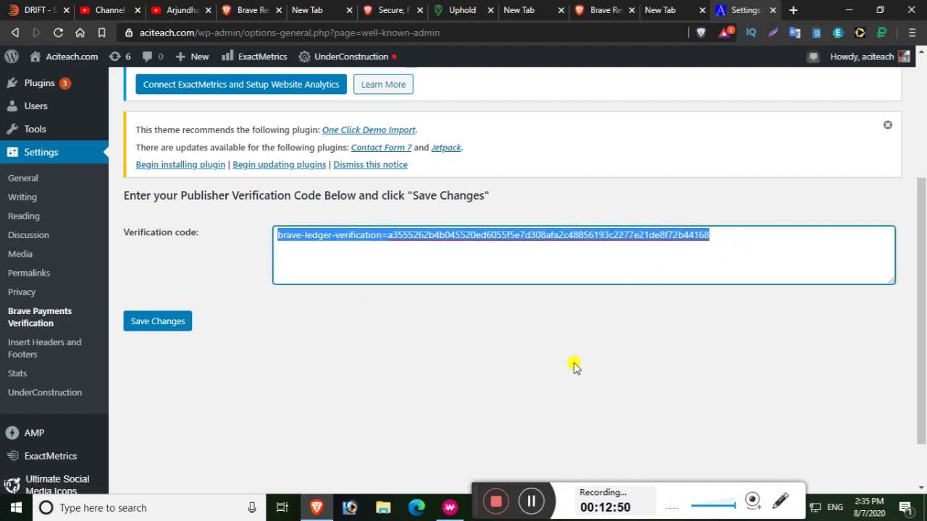
pyautogui.click(602, 7)
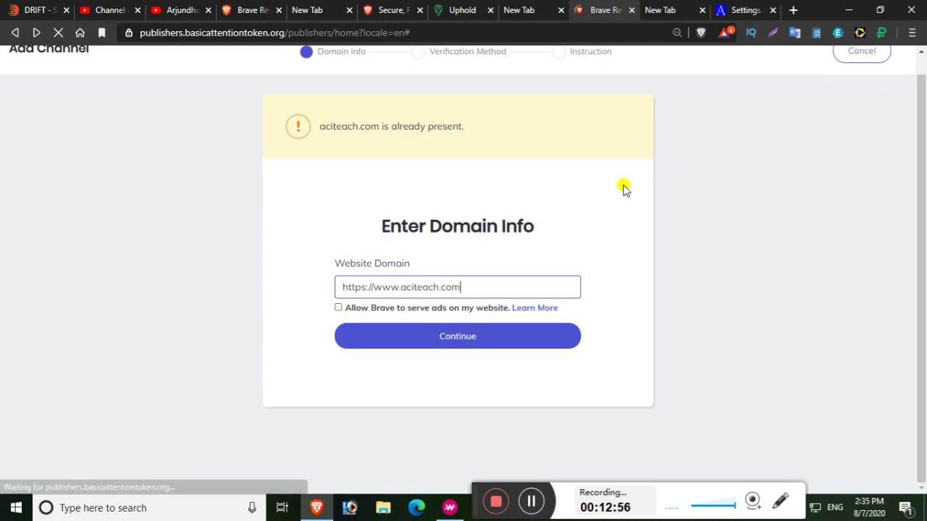
# - Start adding a YouTube channel, then back out of the Google account chooser
pyautogui.scroll(-1, 589, 296)
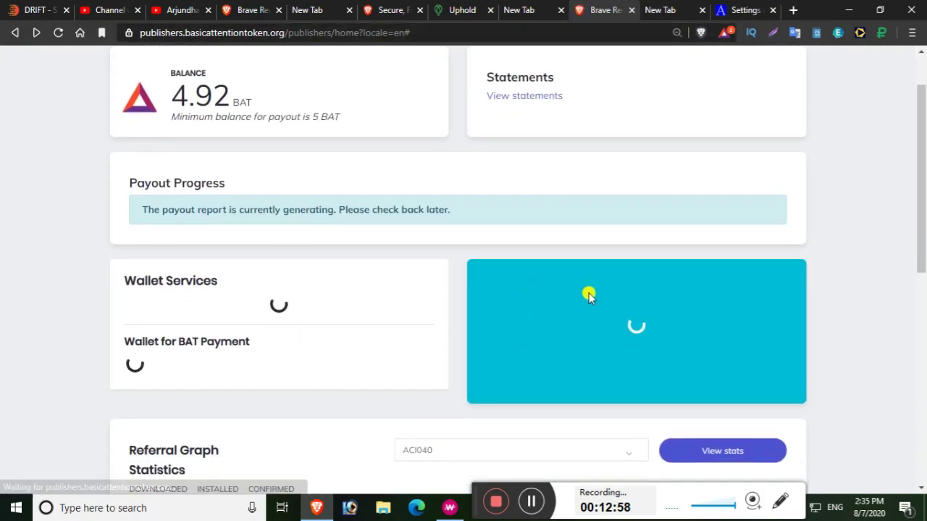
pyautogui.scroll(1, 588, 295)
pyautogui.click(686, 66)
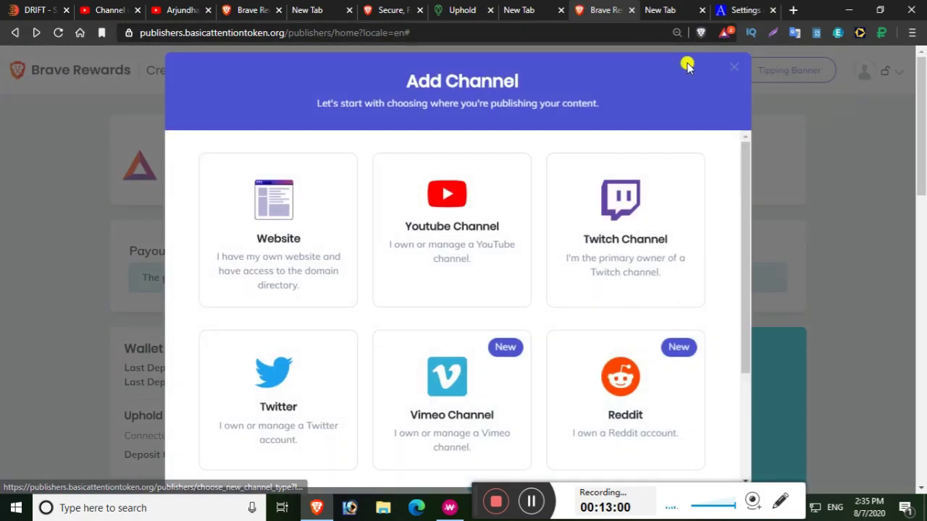
pyautogui.click(447, 254)
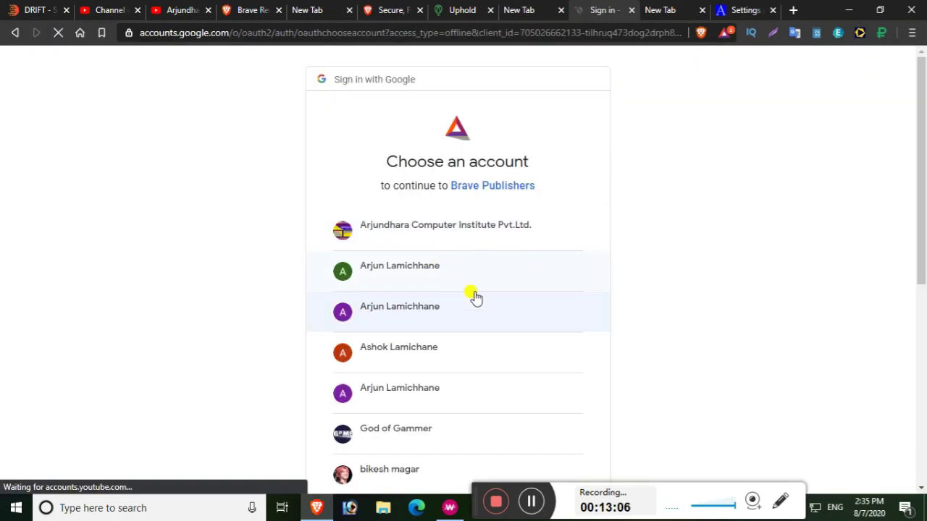
pyautogui.click(9, 34)
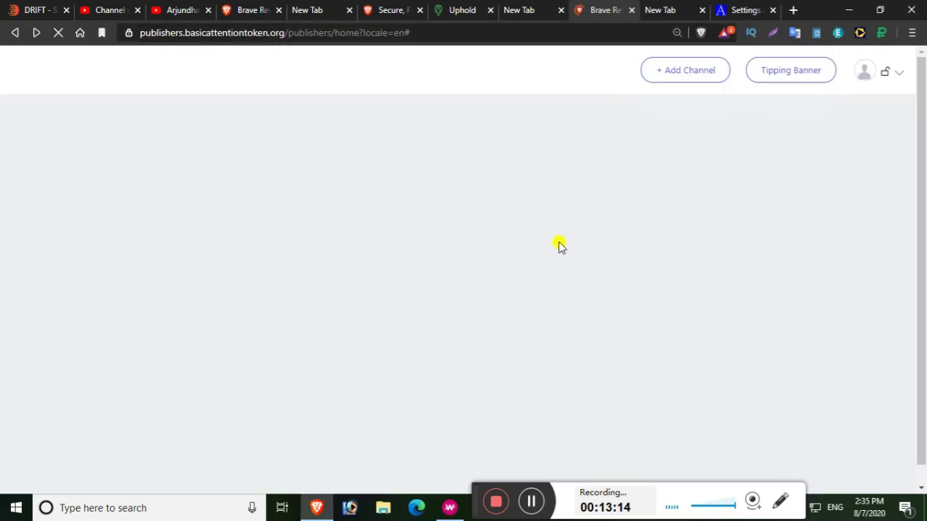
# - Reveal and copy the aciteach.com website channel's referral link from the channel list
pyautogui.scroll(-3, 559, 247)
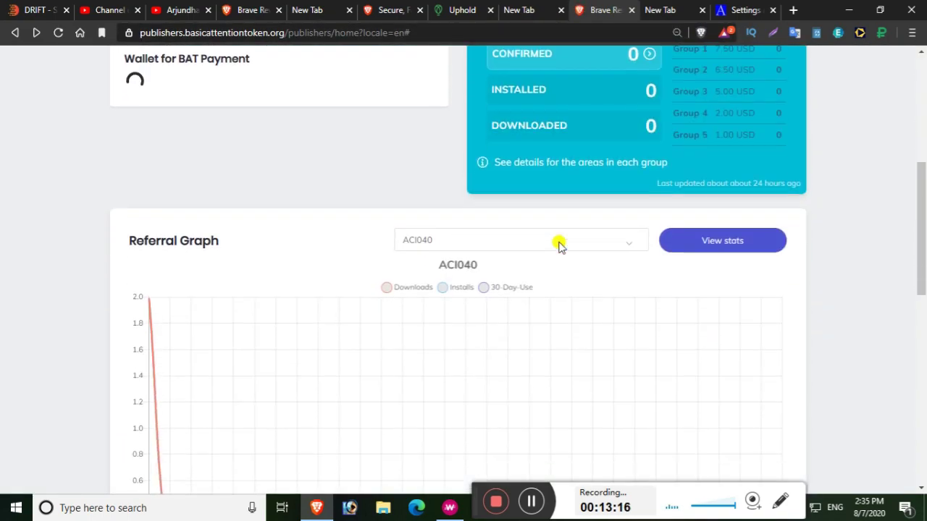
pyautogui.scroll(-7, 560, 246)
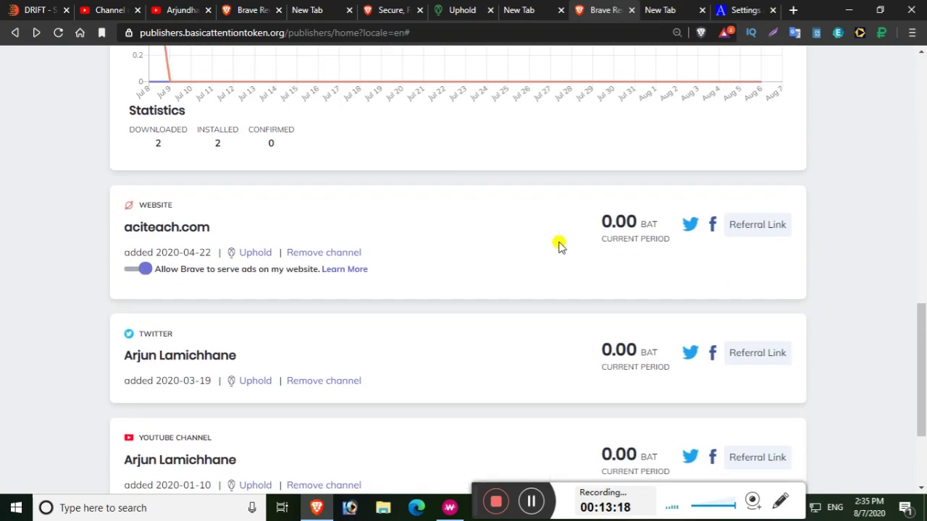
pyautogui.scroll(-1, 559, 246)
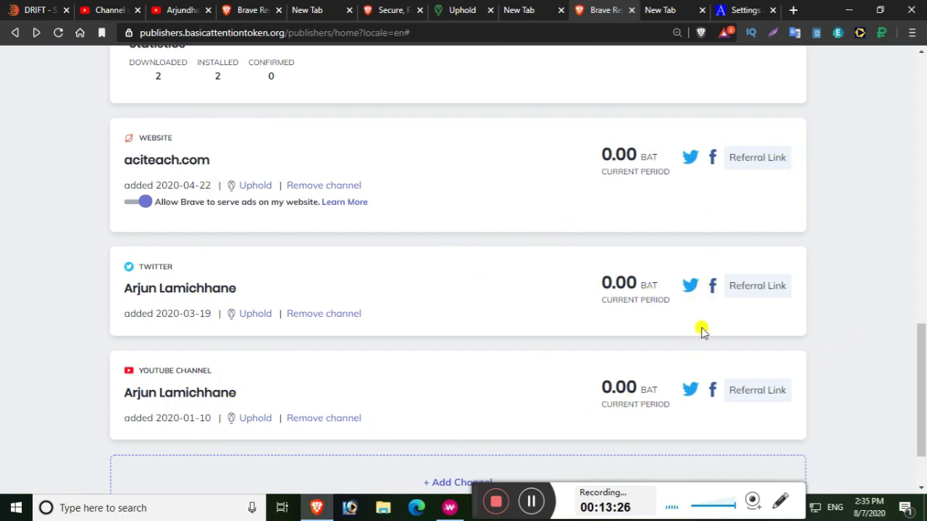
pyautogui.click(751, 159)
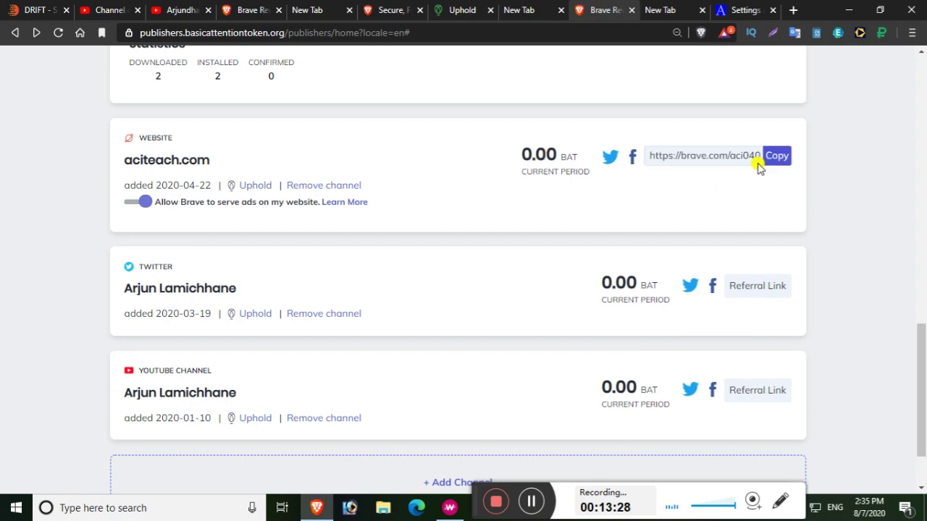
pyautogui.click(772, 158)
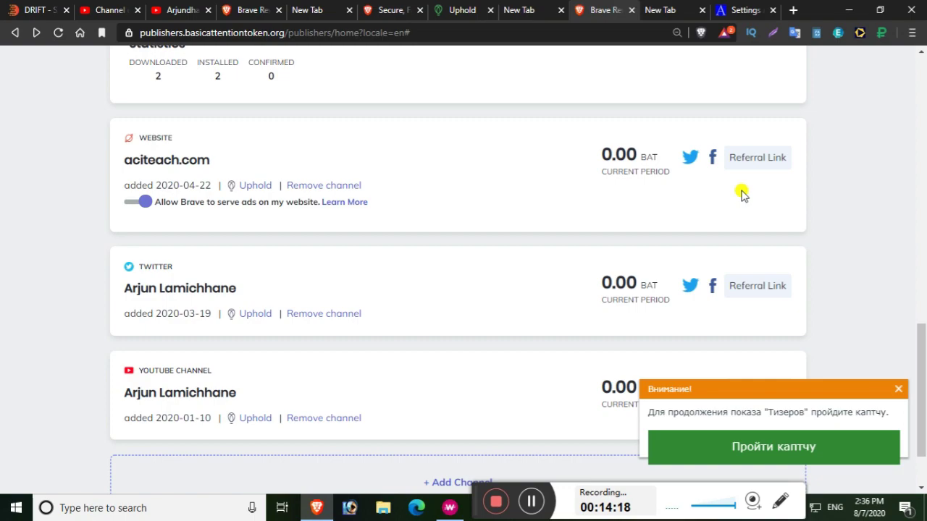
# - Check the Uphold dashboard, close the extra New Tab and Settings tabs, and return to YouTube
pyautogui.click(562, 11)
pyautogui.click(562, 11)
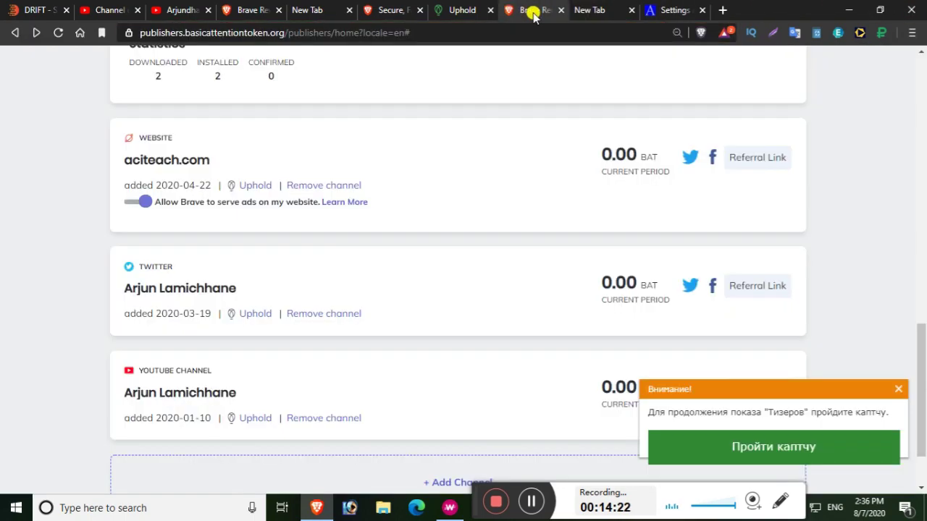
pyautogui.click(468, 8)
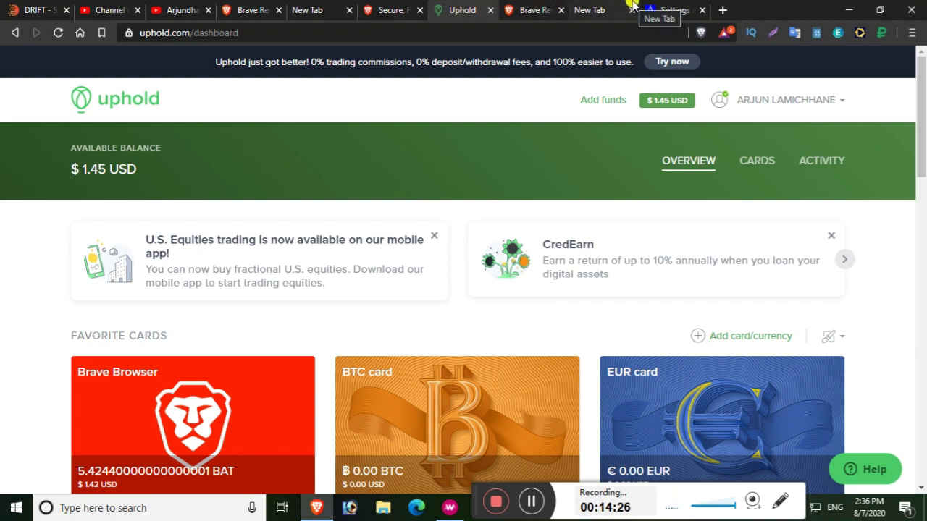
pyautogui.click(629, 7)
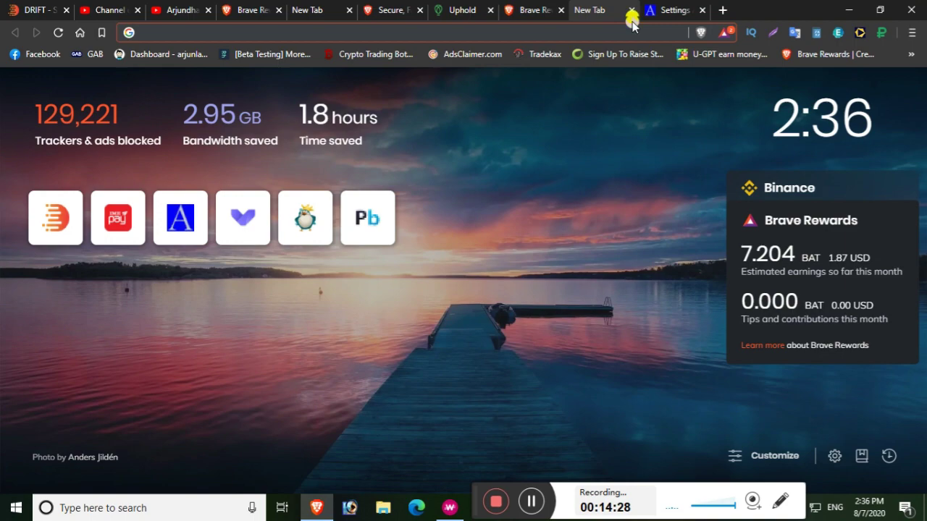
pyautogui.hotkey('ctrl', 'w')
pyautogui.hotkey('ctrl', 'w')
pyautogui.click(210, 10)
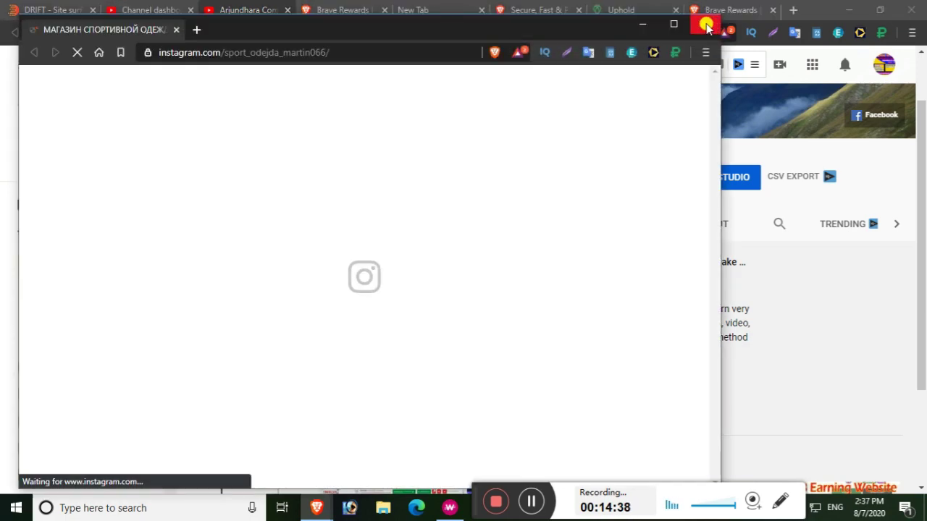
# - Dismiss the Instagram popup over the YouTube channel page
pyautogui.click(709, 26)
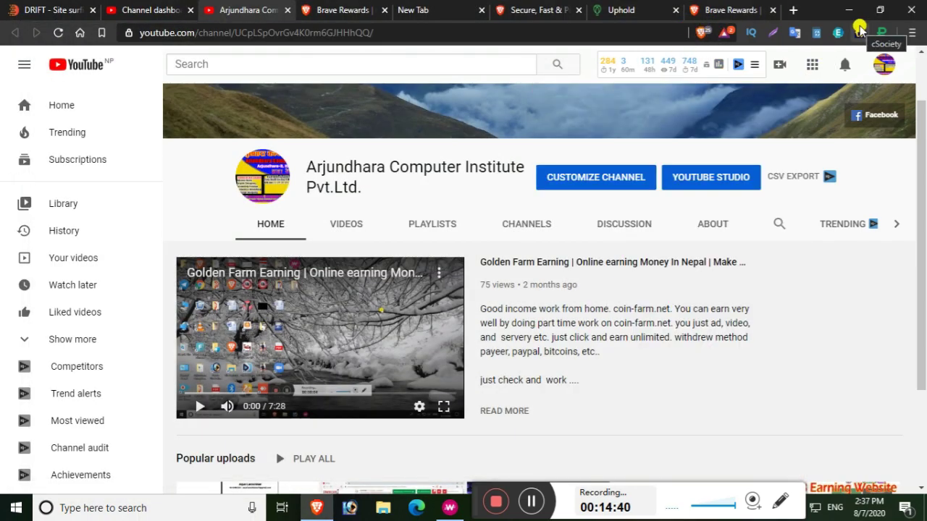
pyautogui.scroll(-2, 550, 259)
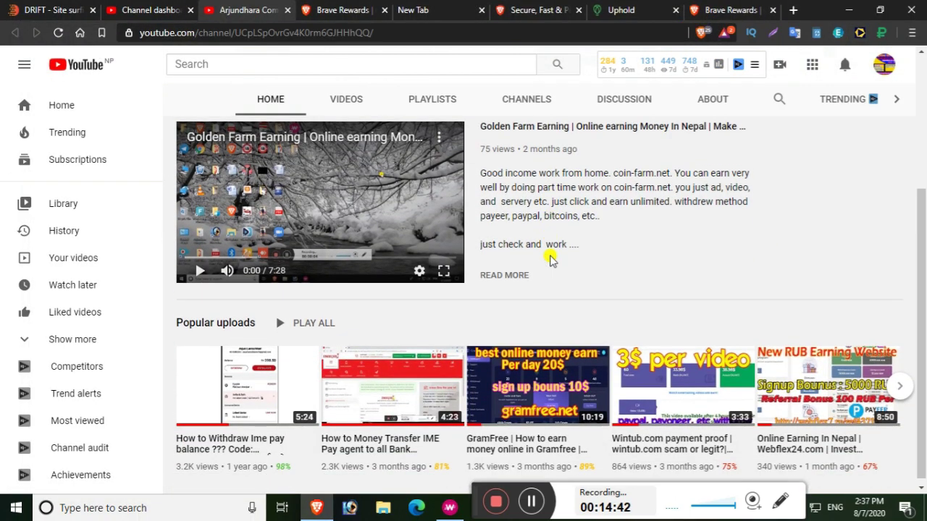
pyautogui.scroll(3, 551, 259)
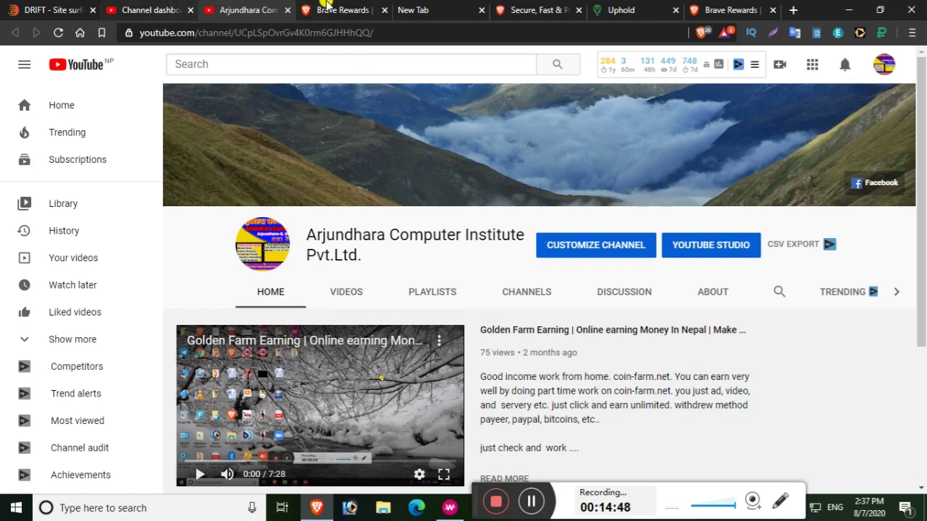
# - Load youtube.com's home page in a new tab
pyautogui.click(791, 9)
pyautogui.click(792, 9)
pyautogui.click(791, 9)
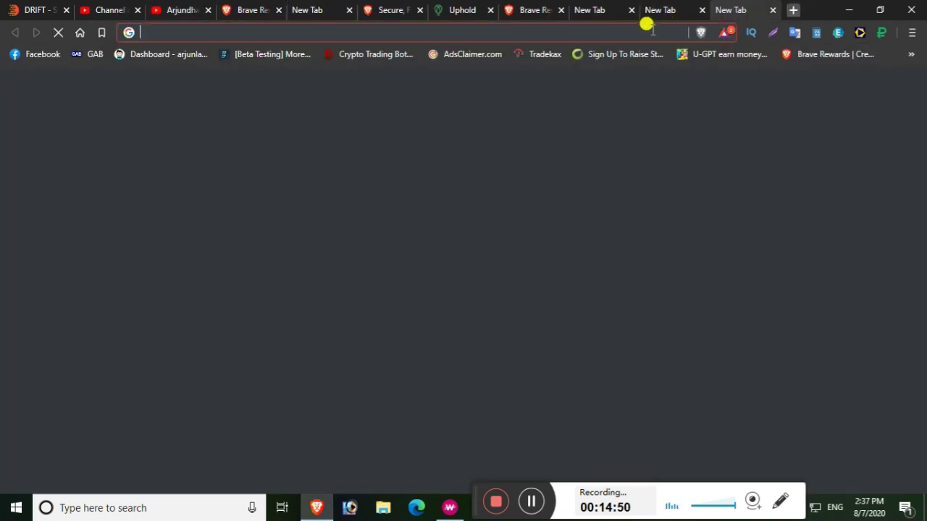
pyautogui.write('youtube.com')
pyautogui.press('Return')
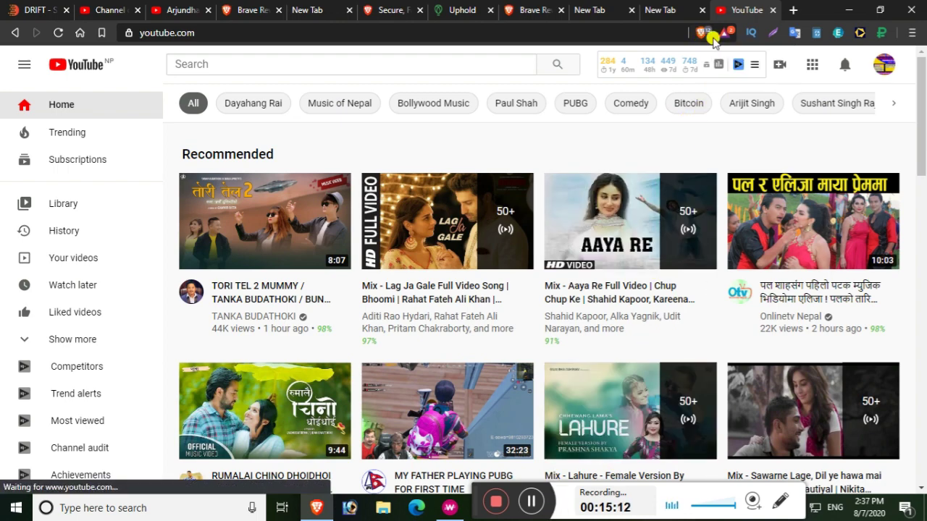
# - Toggle Brave Shields off and back on for youtube.com, then return to the Uphold dashboard
pyautogui.click(699, 34)
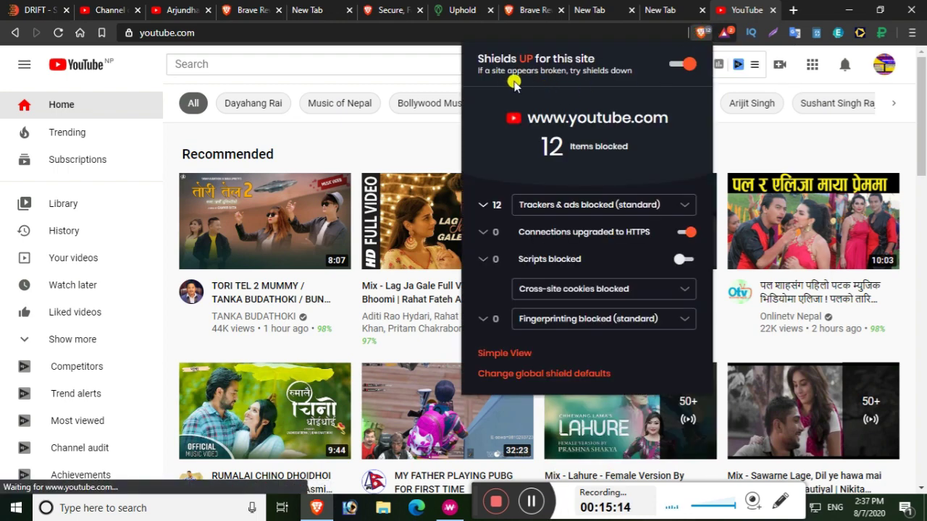
pyautogui.click(680, 67)
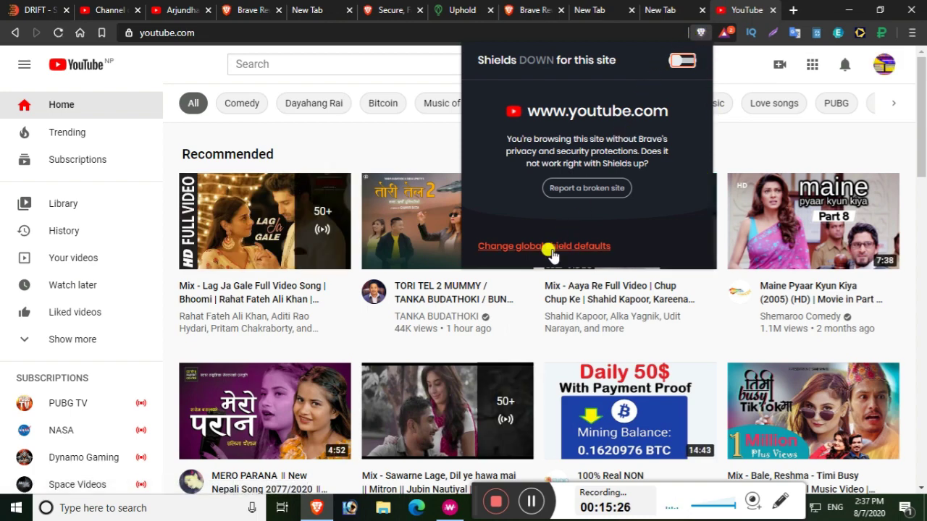
pyautogui.click(675, 62)
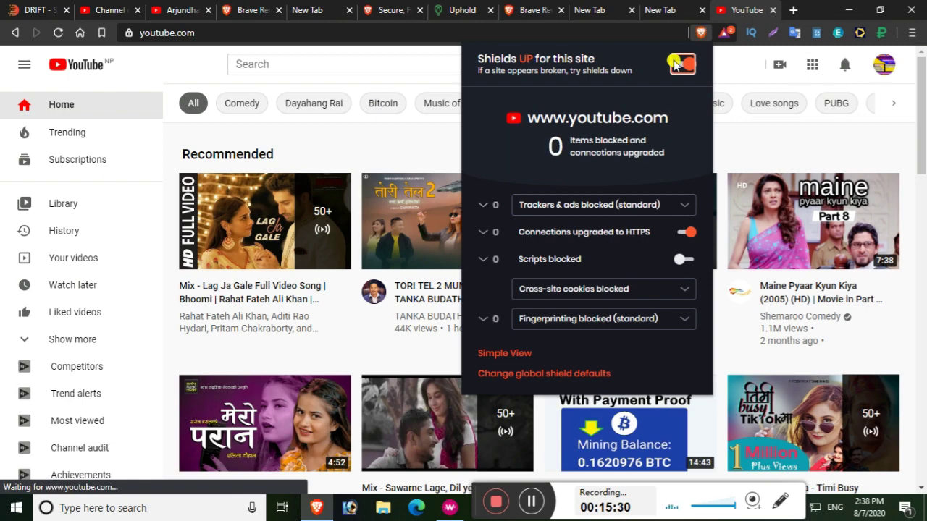
pyautogui.click(704, 34)
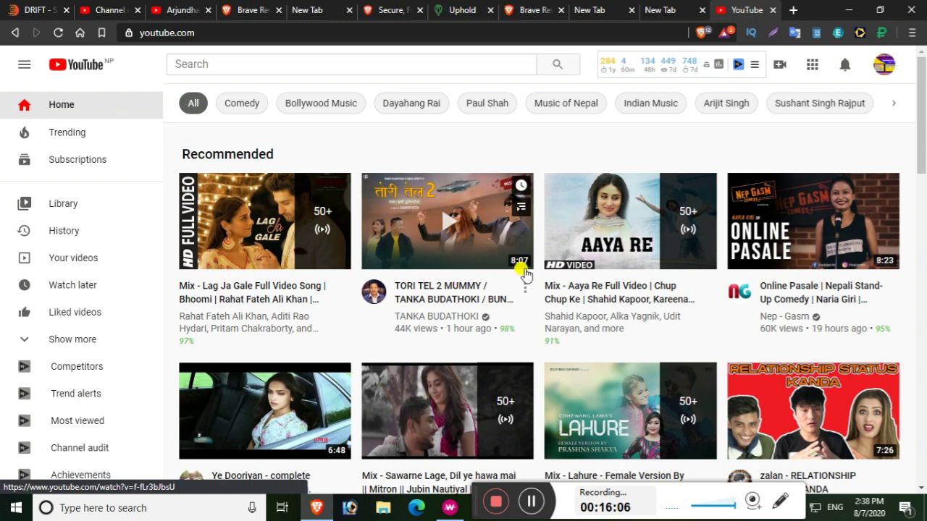
pyautogui.click(442, 9)
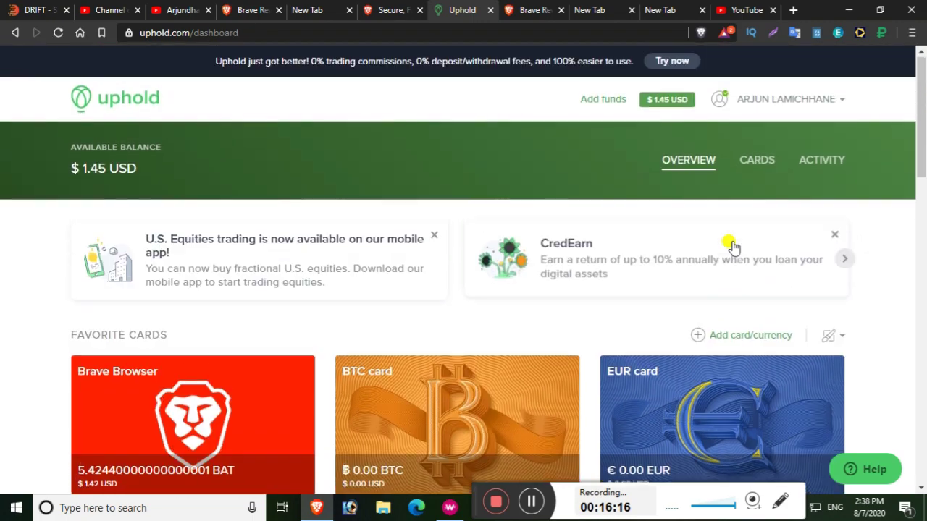
# - Move between Uphold's cards and overview, then view the account activity showing a $1.44 USD balance
pyautogui.click(755, 169)
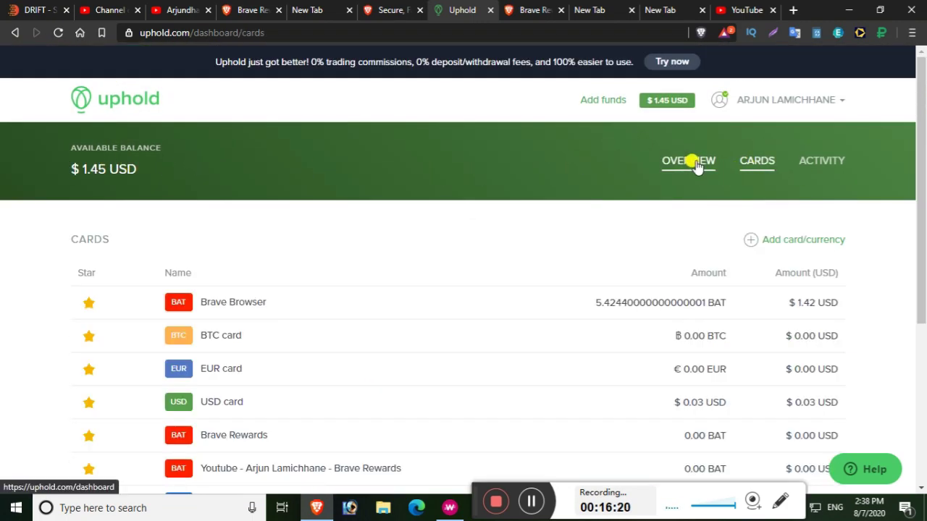
pyautogui.click(695, 163)
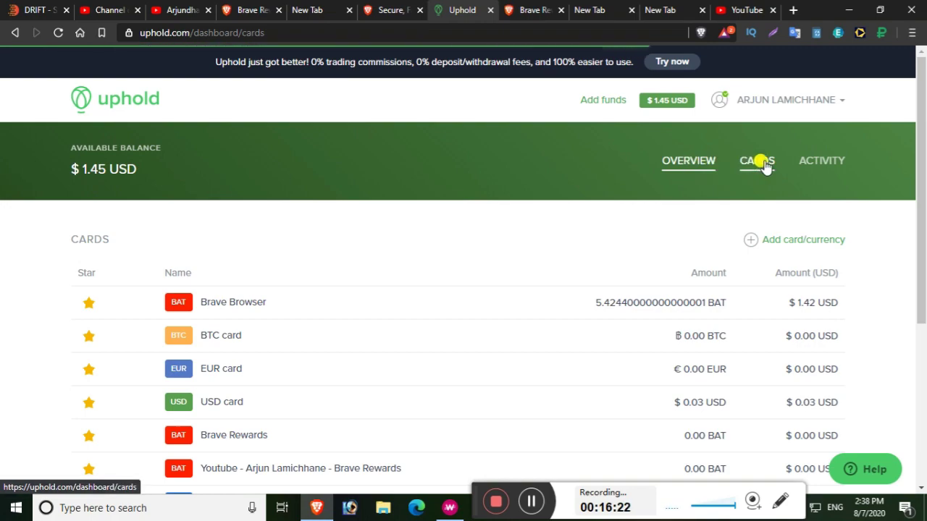
pyautogui.click(766, 165)
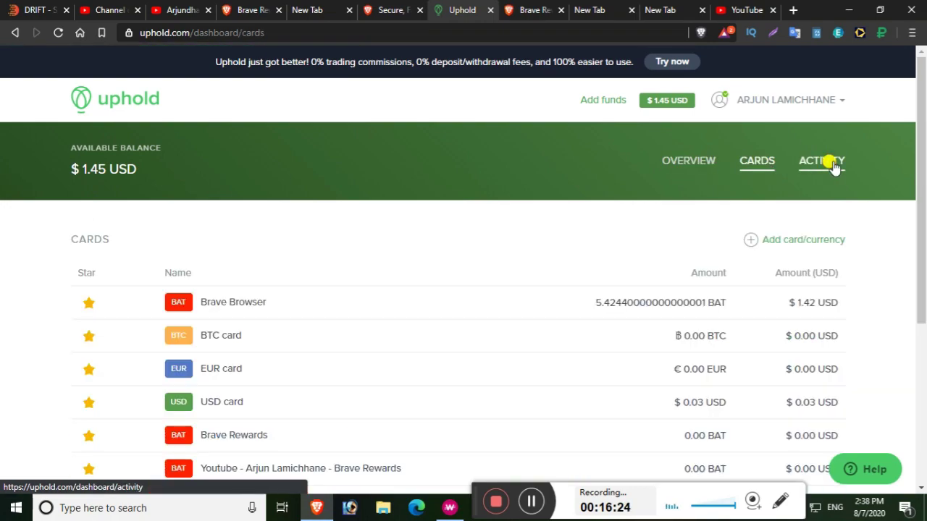
pyautogui.click(818, 166)
pyautogui.scroll(-3, 626, 338)
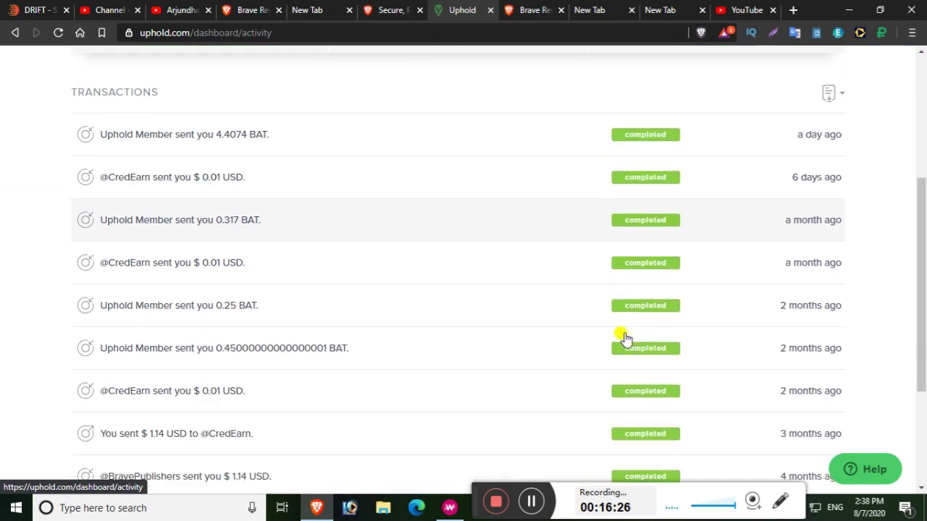
pyautogui.scroll(3, 626, 338)
pyautogui.scroll(-2, 626, 339)
pyautogui.scroll(-2, 536, 348)
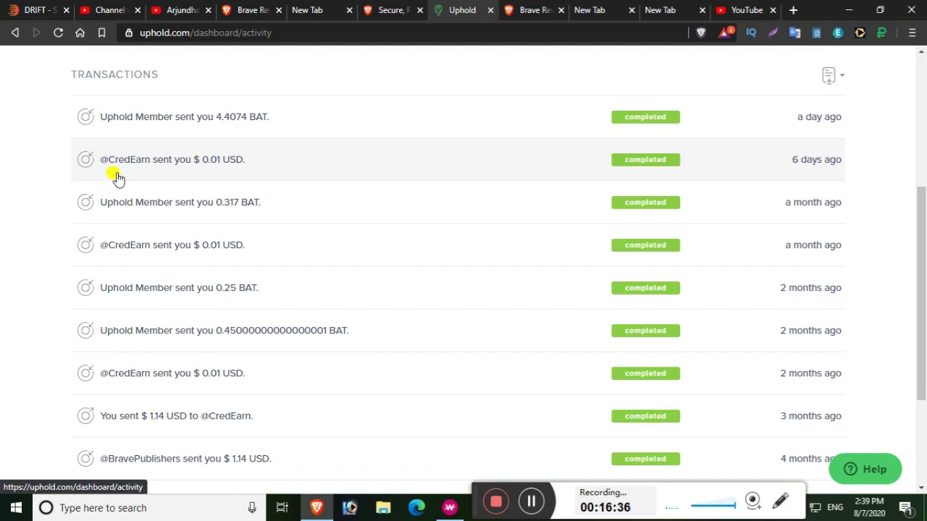
pyautogui.scroll(-2, 255, 217)
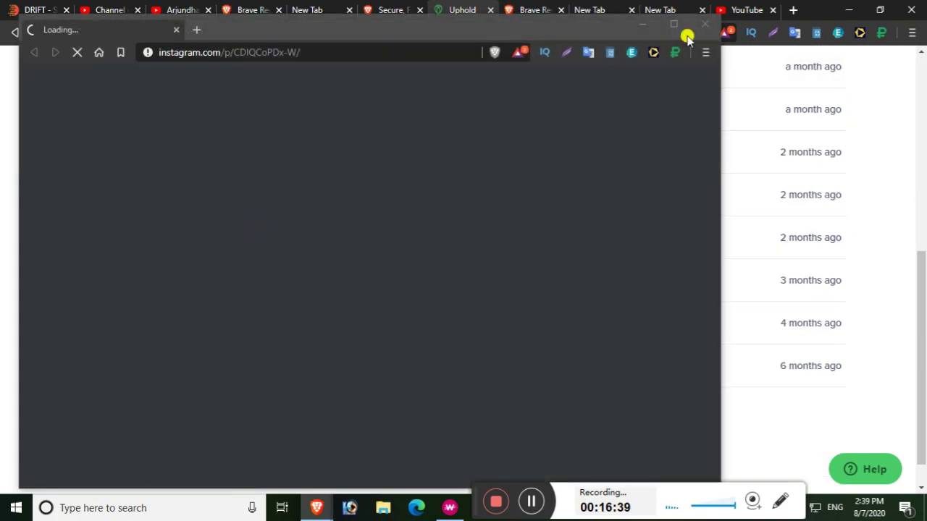
# - Dismiss the Instagram popup, page through transaction pages 2 and 1, then switch to the blank tab
pyautogui.click(704, 24)
pyautogui.click(700, 33)
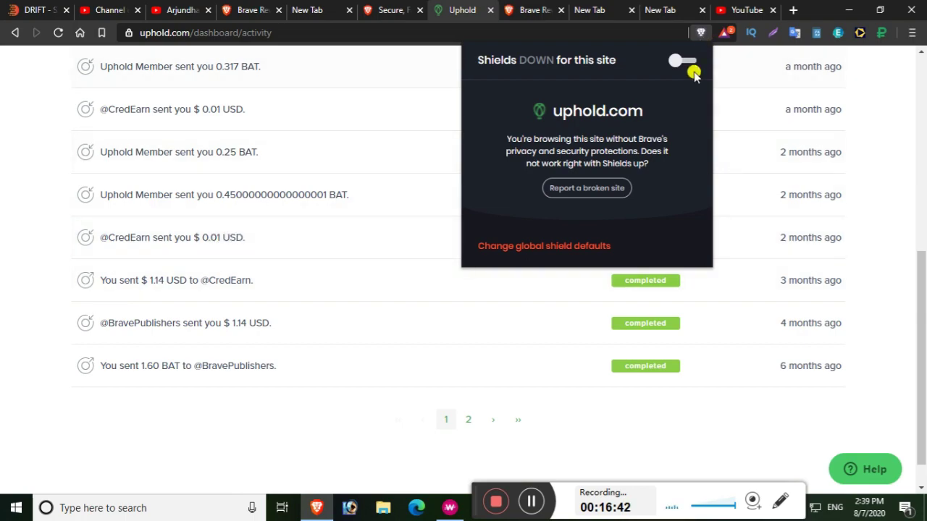
pyautogui.scroll(4, 439, 296)
pyautogui.scroll(-4, 326, 300)
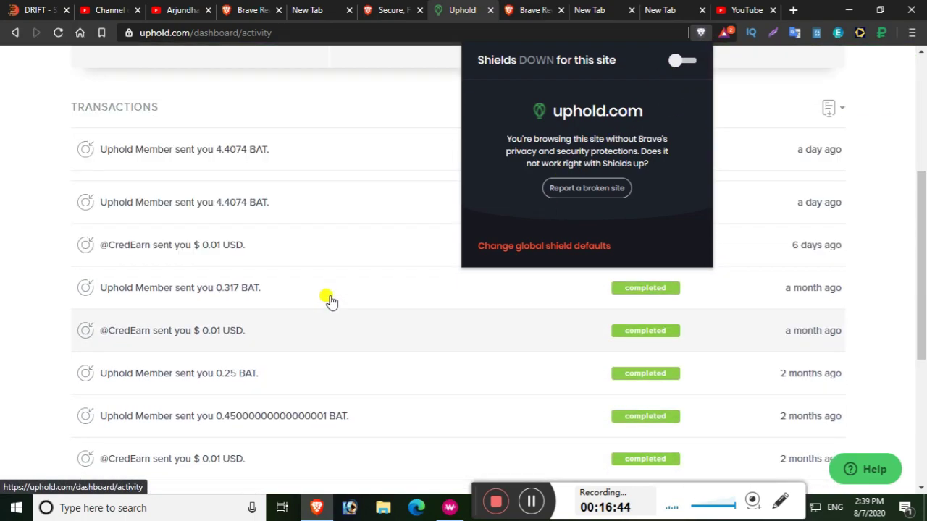
pyautogui.click(469, 384)
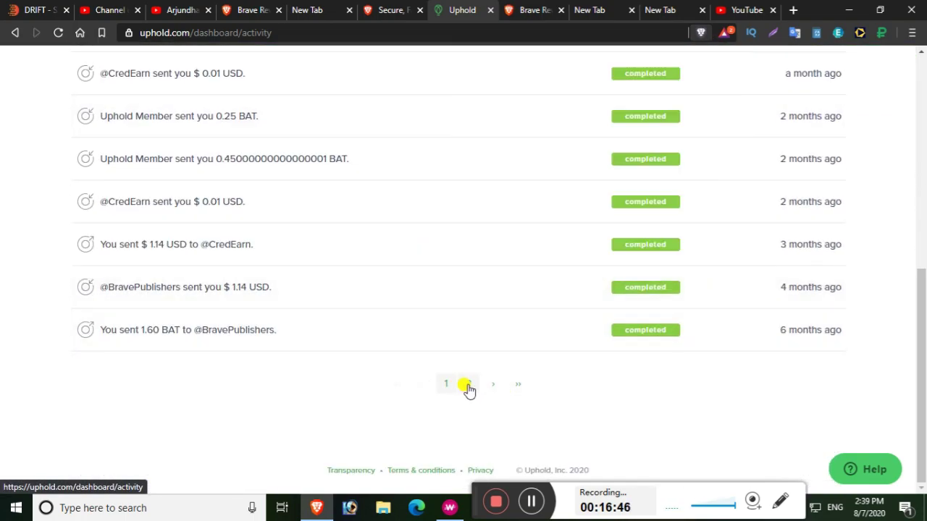
pyautogui.scroll(-1, 592, 287)
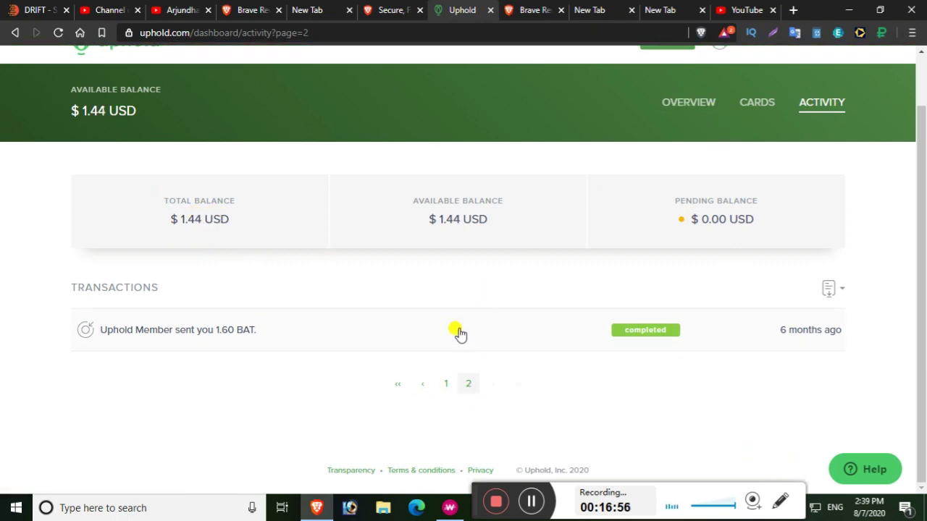
pyautogui.click(443, 383)
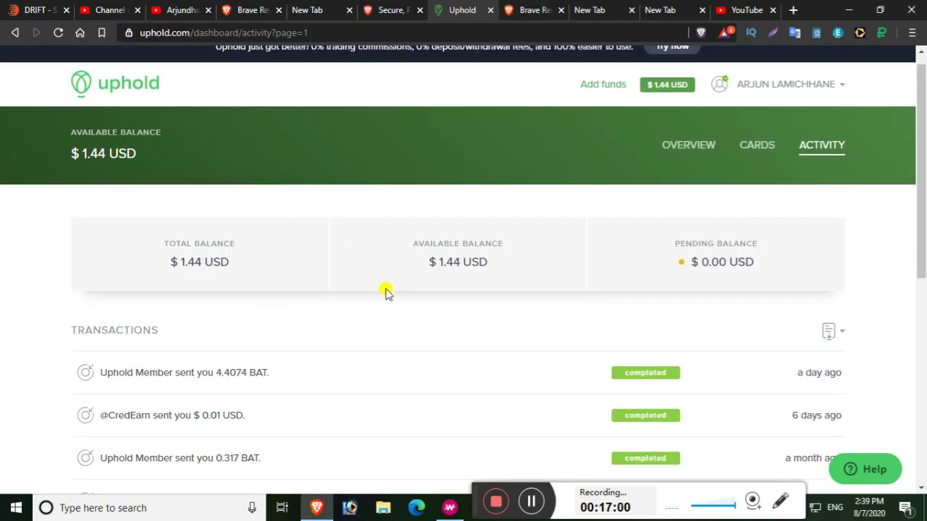
pyautogui.scroll(1, 386, 292)
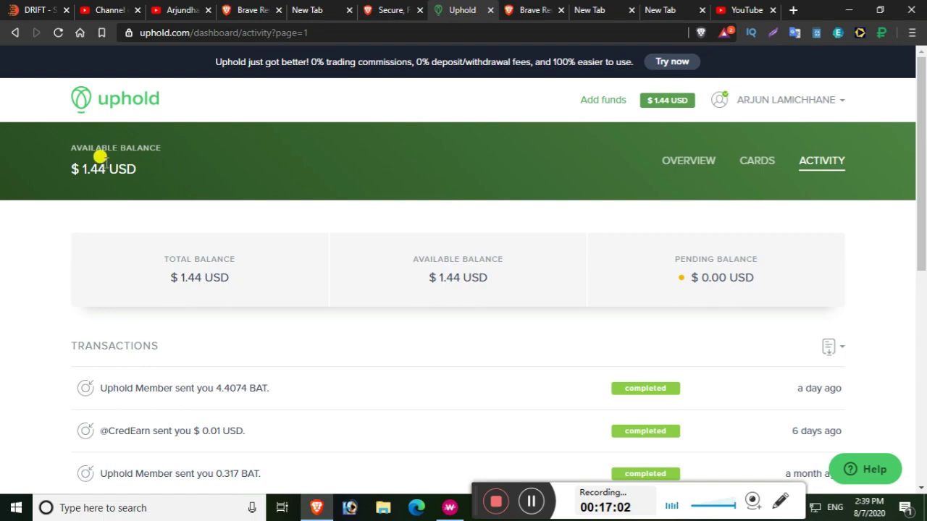
pyautogui.click(600, 10)
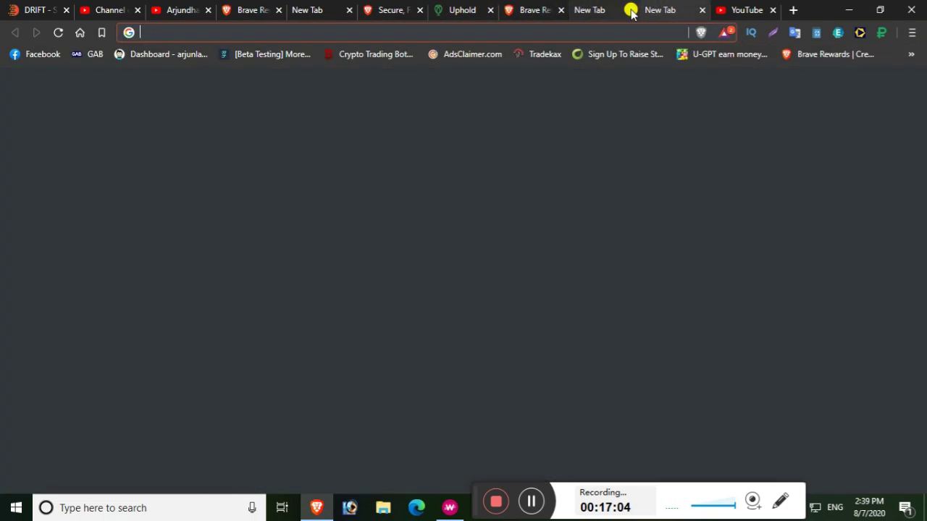
# - Close the leftover empty New Tab tabs
pyautogui.click(632, 10)
pyautogui.click(631, 10)
pyautogui.click(536, 9)
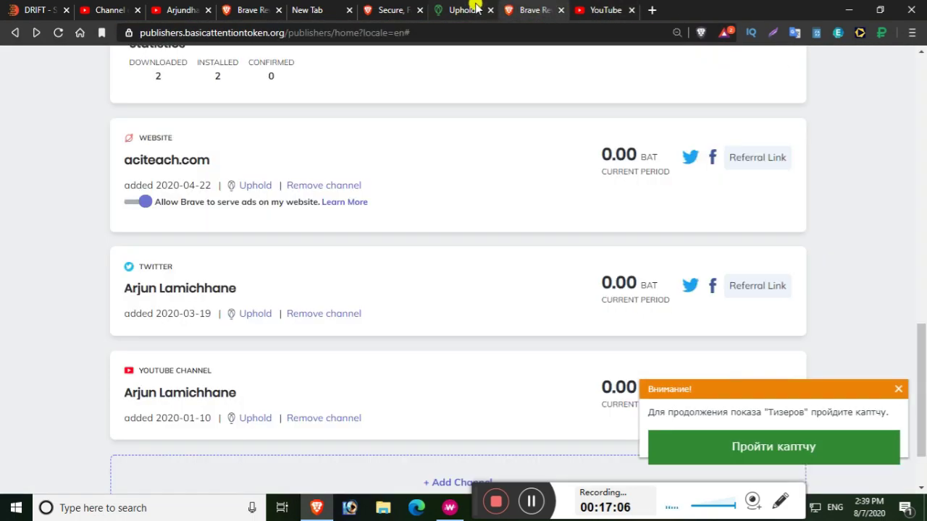
pyautogui.click(472, 7)
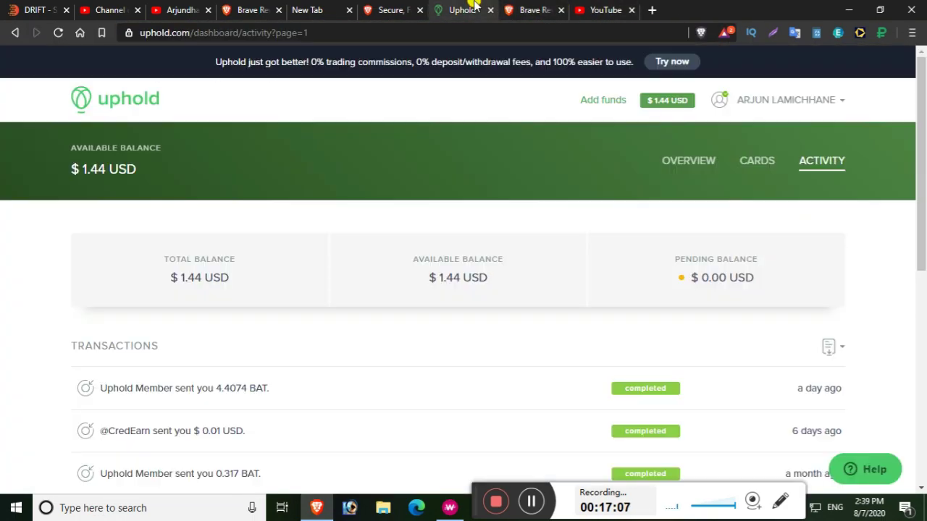
pyautogui.click(350, 8)
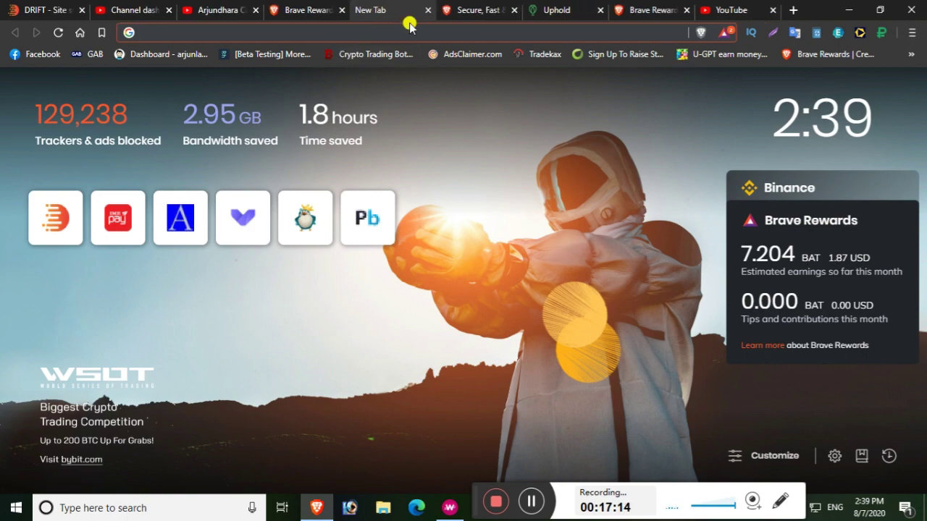
pyautogui.click(427, 10)
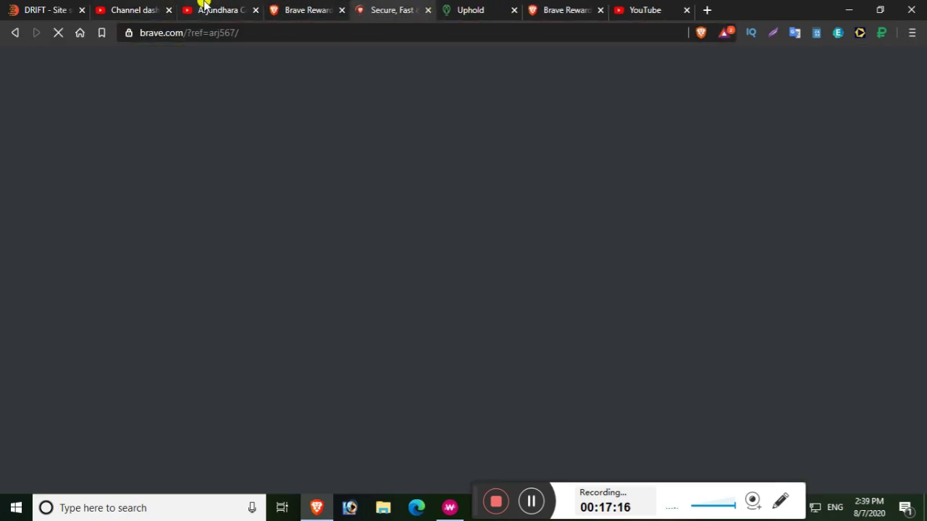
# - Close the YouTube home tab and open two fresh new tabs
pyautogui.click(233, 7)
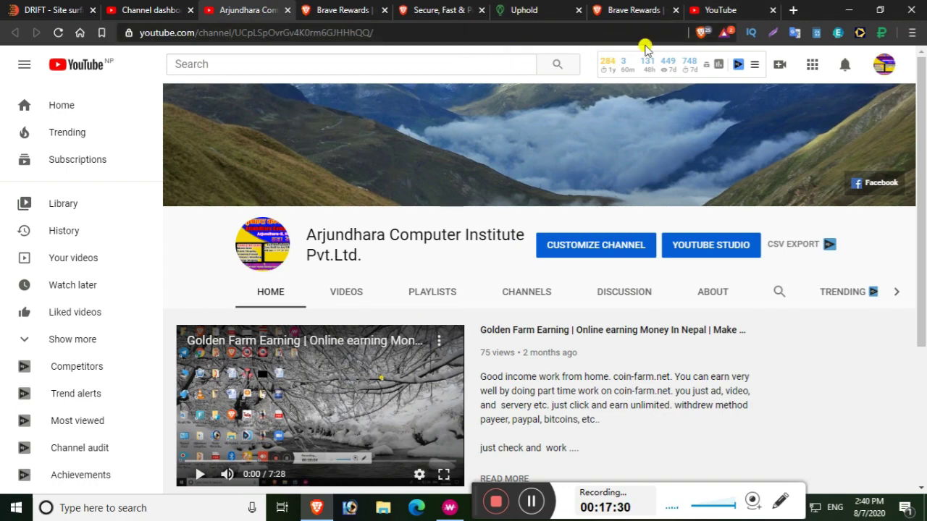
pyautogui.click(713, 8)
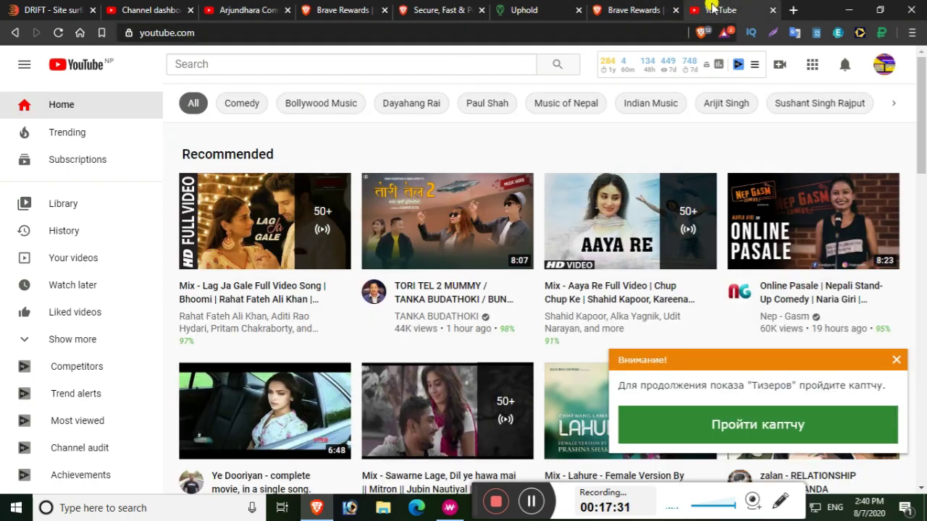
pyautogui.click(774, 11)
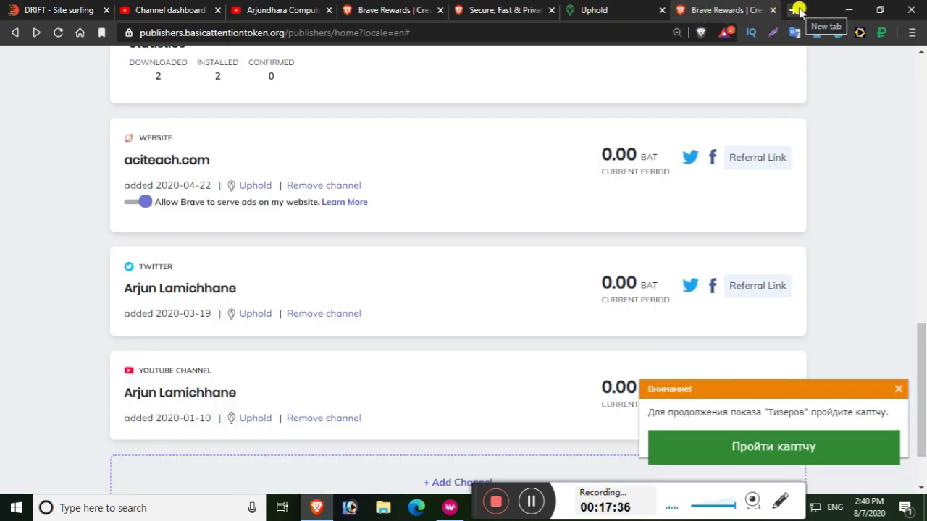
pyautogui.doubleClick(797, 10)
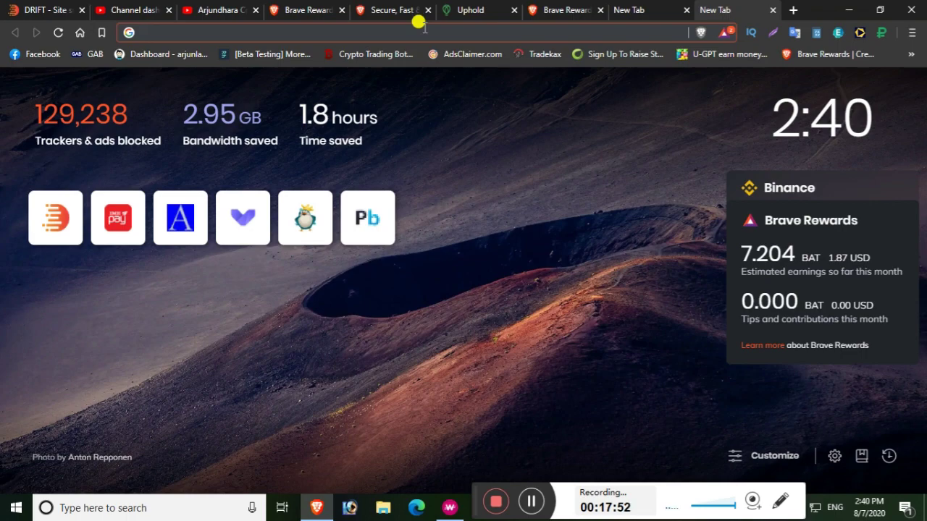
# - Load payeer.com, log in, and open the Exchange page converting BTC to the 0.99 USD balance
pyautogui.write('pau')
pyautogui.press('BackSpace')
pyautogui.press('BackSpace')
pyautogui.press('BackSpace')
pyautogui.write('pay')
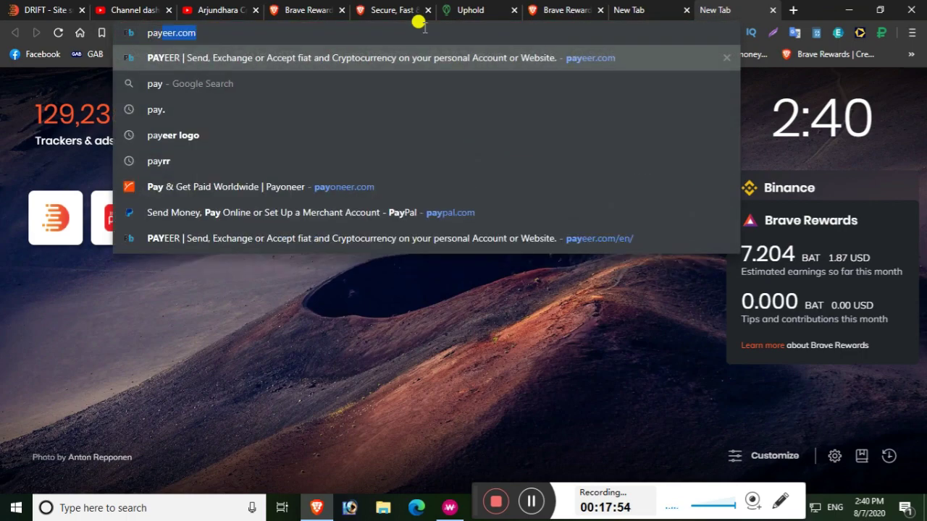
pyautogui.press('Return')
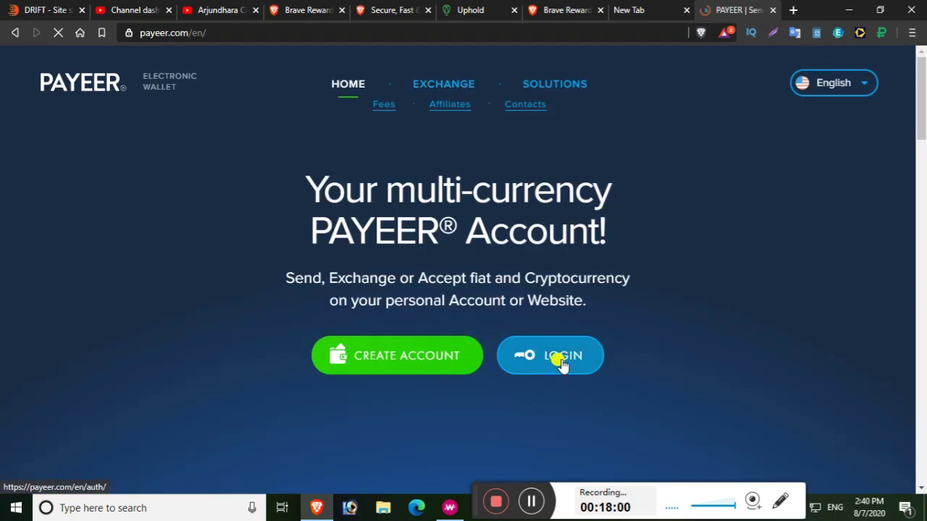
pyautogui.click(562, 362)
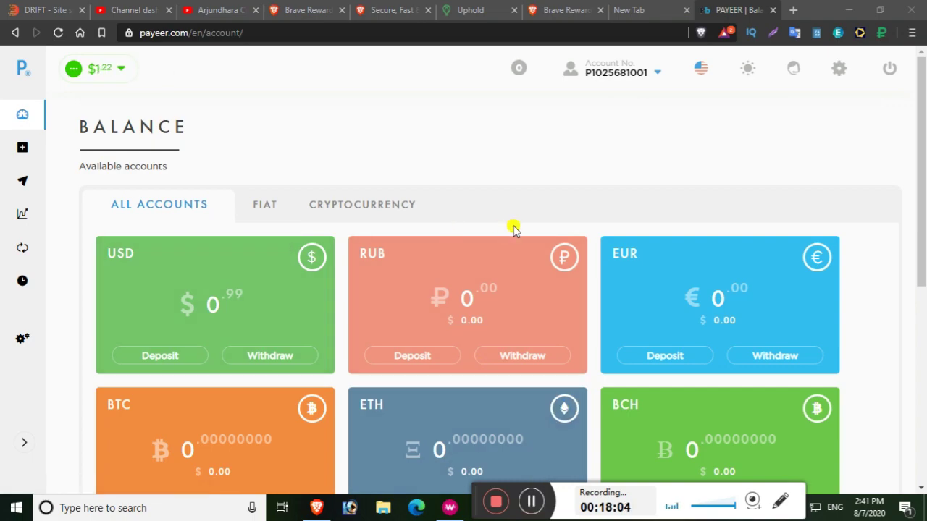
pyautogui.scroll(-4, 373, 292)
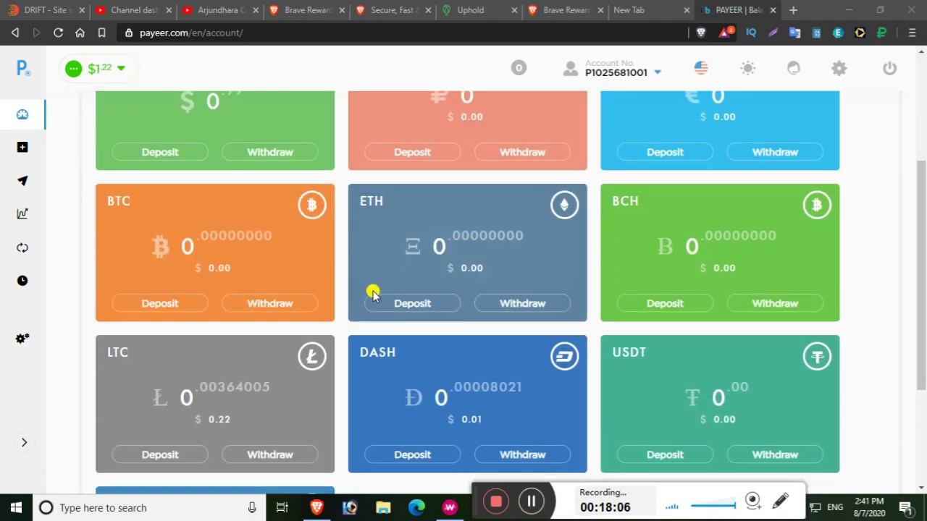
pyautogui.scroll(4, 372, 292)
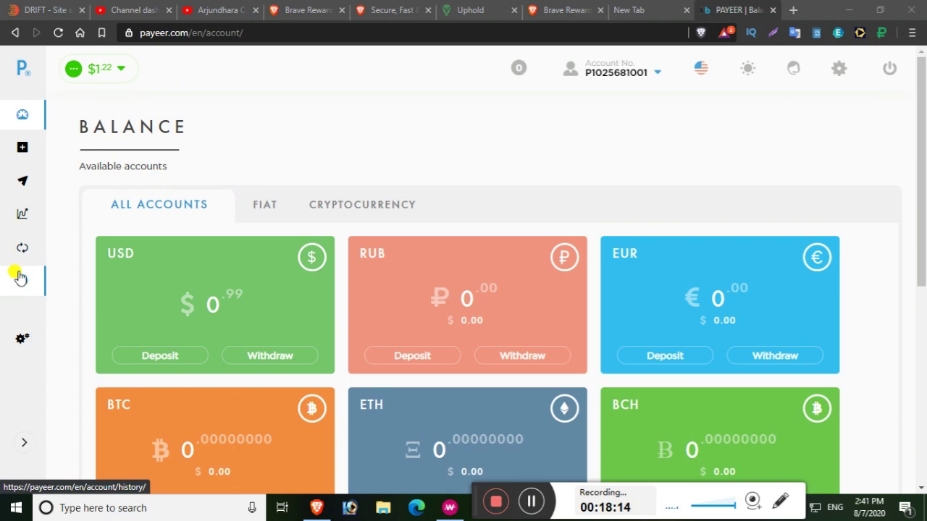
pyautogui.click(24, 262)
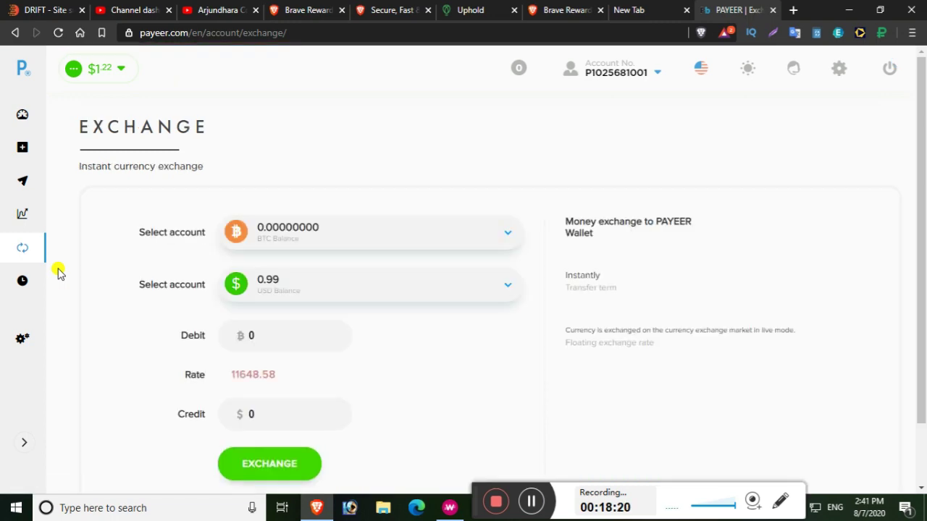
# - Review Payeer's transaction history, filtered first to USD and then to RUB transactions
pyautogui.click(21, 280)
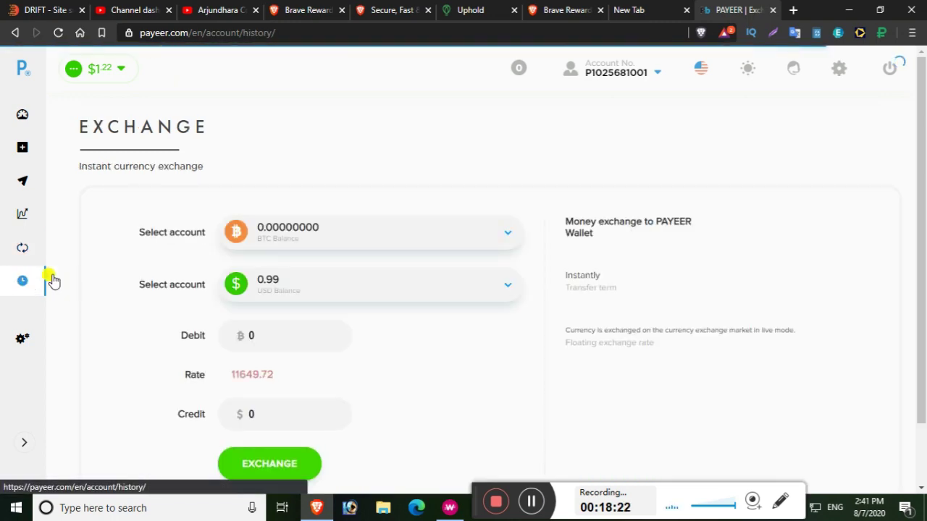
pyautogui.scroll(-4, 515, 270)
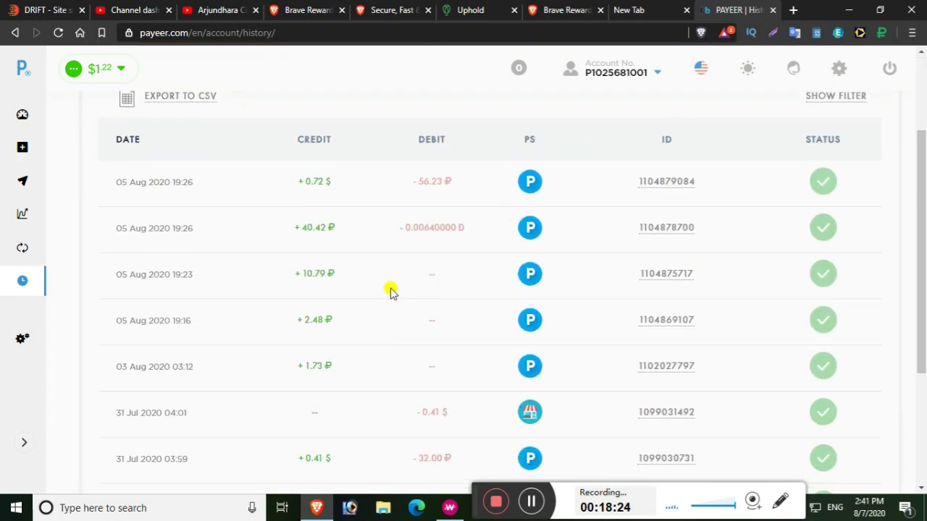
pyautogui.scroll(-2, 412, 288)
pyautogui.scroll(5, 412, 289)
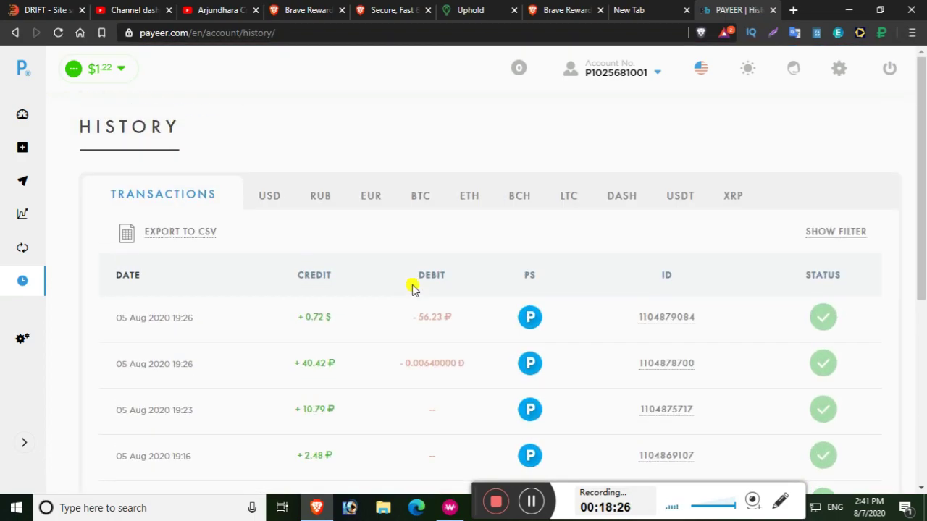
pyautogui.scroll(-1, 348, 261)
pyautogui.scroll(1, 145, 145)
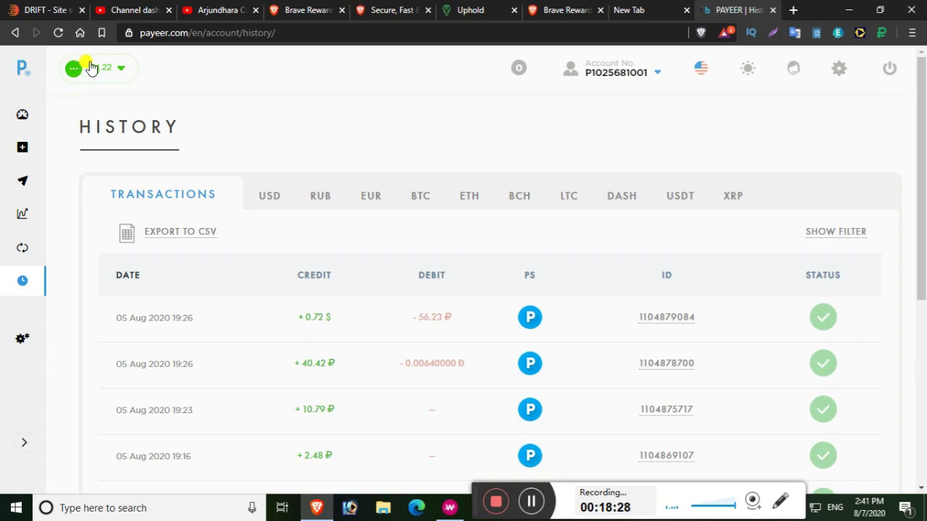
pyautogui.scroll(-4, 428, 346)
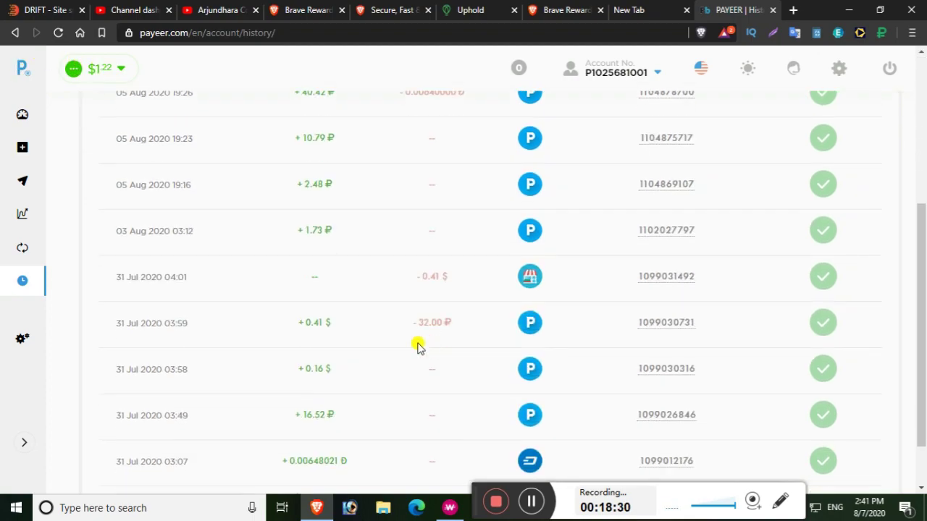
pyautogui.scroll(2, 413, 341)
pyautogui.scroll(-4, 404, 331)
pyautogui.scroll(5, 306, 300)
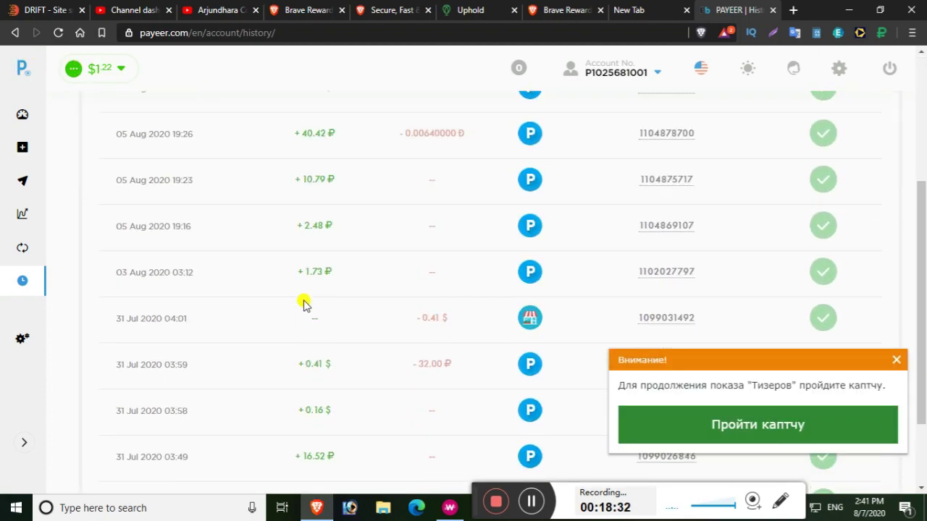
pyautogui.click(275, 194)
pyautogui.scroll(-3, 314, 193)
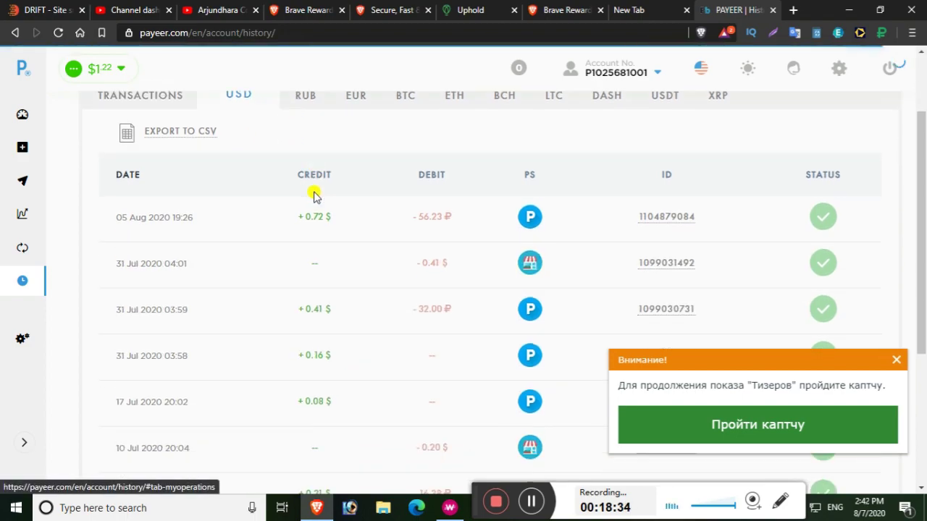
pyautogui.scroll(3, 276, 189)
pyautogui.click(325, 194)
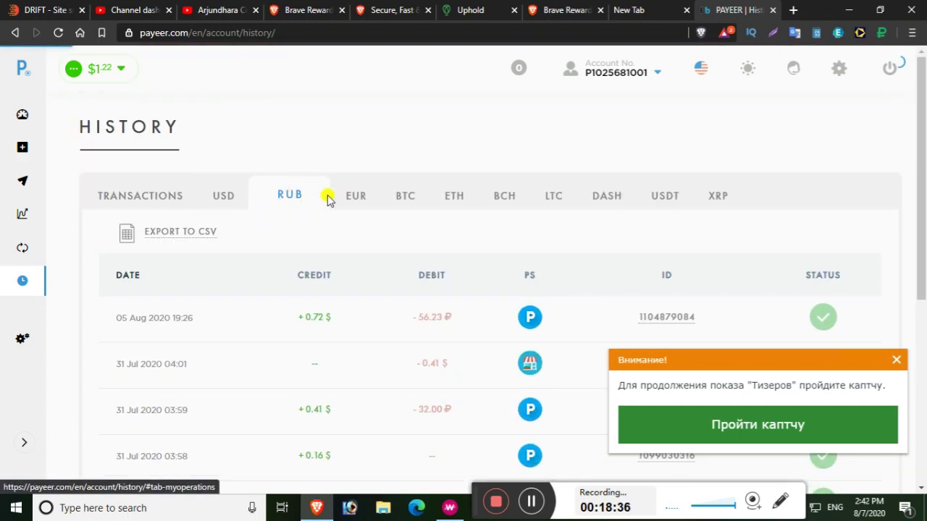
pyautogui.scroll(-2, 415, 195)
pyautogui.scroll(2, 399, 229)
pyautogui.scroll(-3, 399, 230)
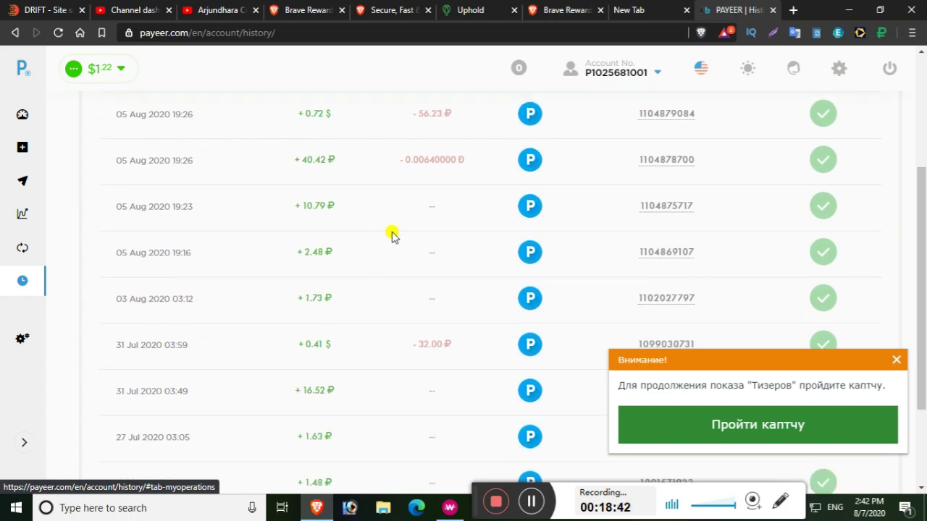
# - Dismiss the captcha notice and return to the balance page showing 0.00008021 DASH
pyautogui.click(897, 360)
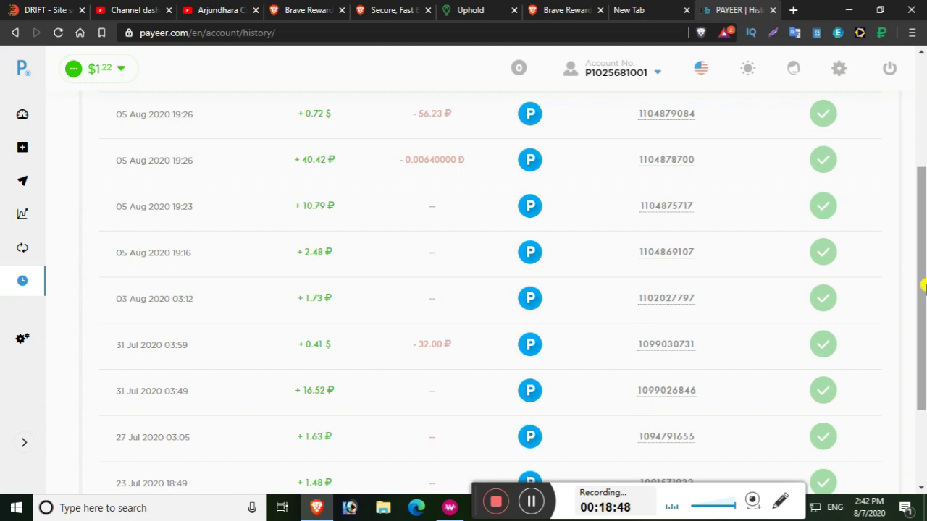
pyautogui.moveTo(923, 246); pyautogui.dragTo(924, 152)
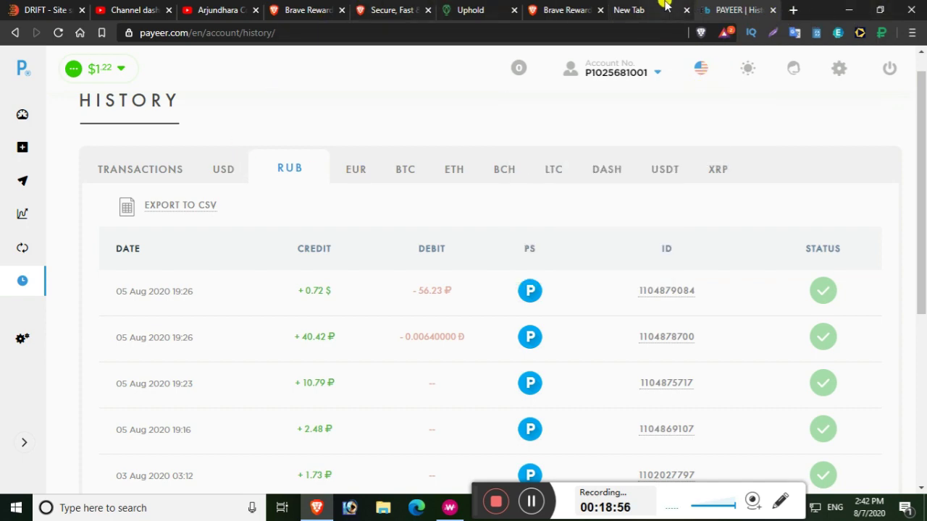
pyautogui.scroll(1, 101, 99)
pyautogui.click(26, 70)
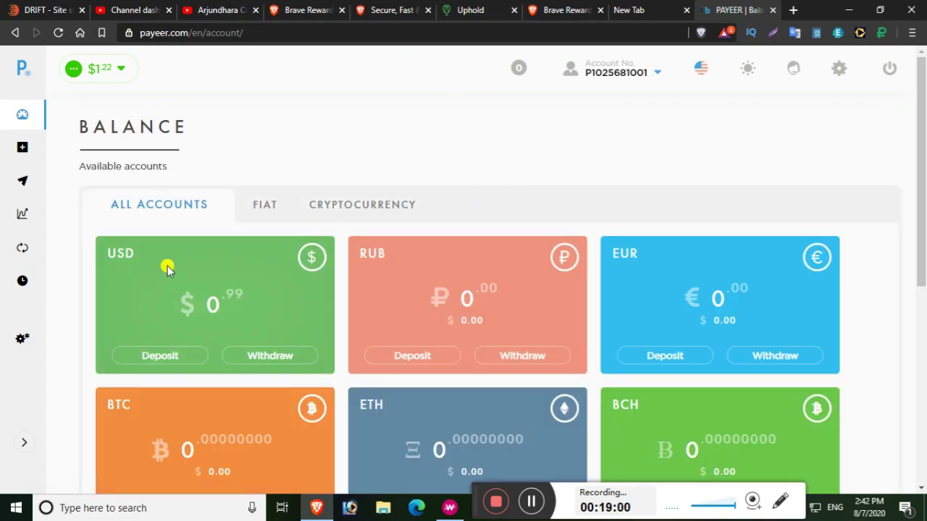
pyautogui.scroll(-4, 435, 341)
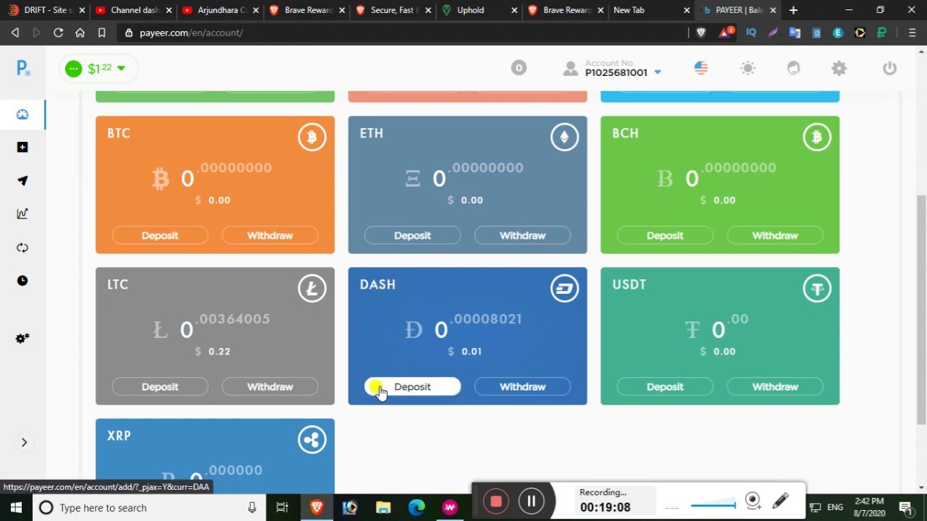
# - Copy the DASH deposit address from Payeer's DASH card, then go back to the Uphold tab
pyautogui.click(407, 388)
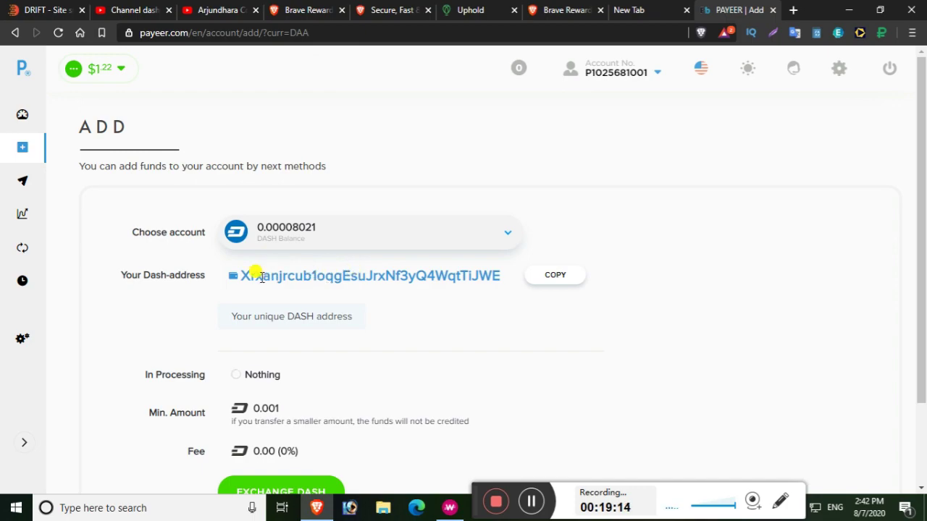
pyautogui.doubleClick(260, 277)
pyautogui.click(555, 275)
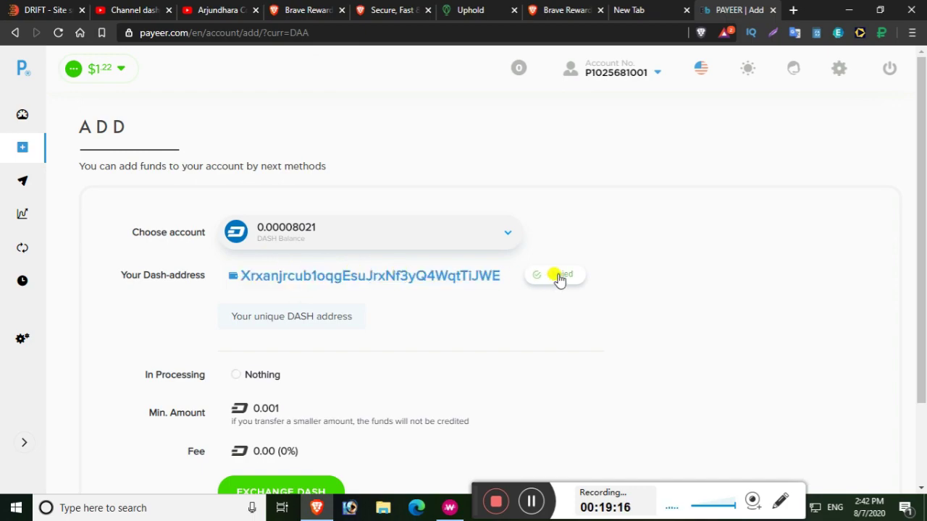
pyautogui.click(479, 10)
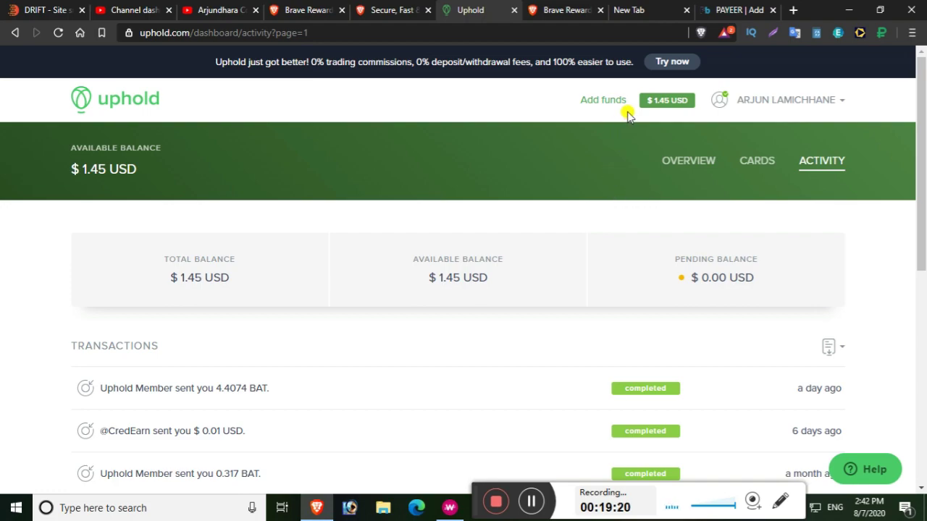
# - Open the Brave Browser card's Use Funds options for 5.4244 BAT, then glance at Payeer's DASH deposit page
pyautogui.scroll(-2, 523, 286)
pyautogui.scroll(2, 267, 194)
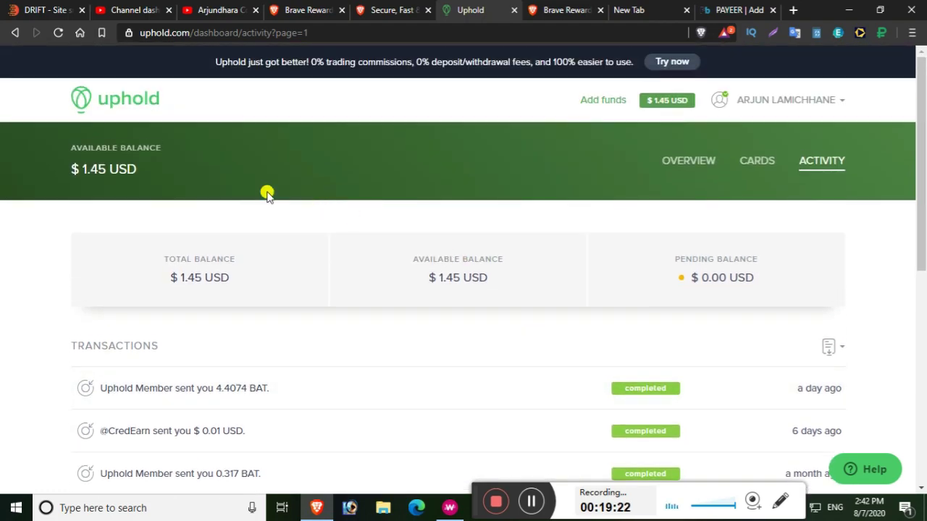
pyautogui.click(666, 166)
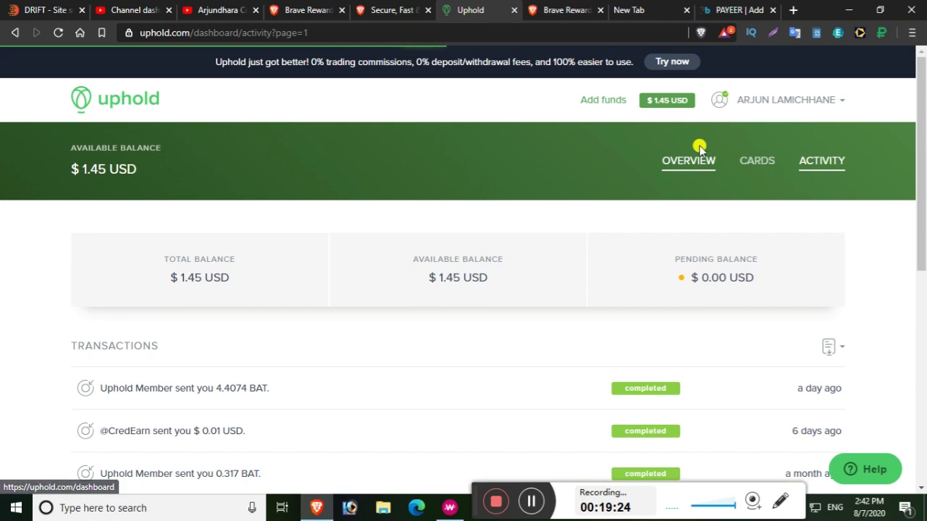
pyautogui.scroll(-1, 165, 369)
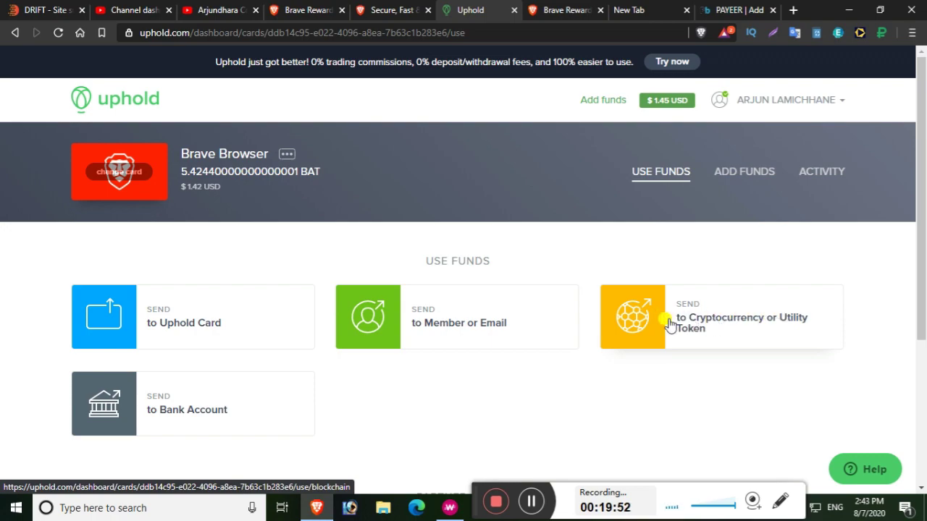
pyautogui.click(735, 10)
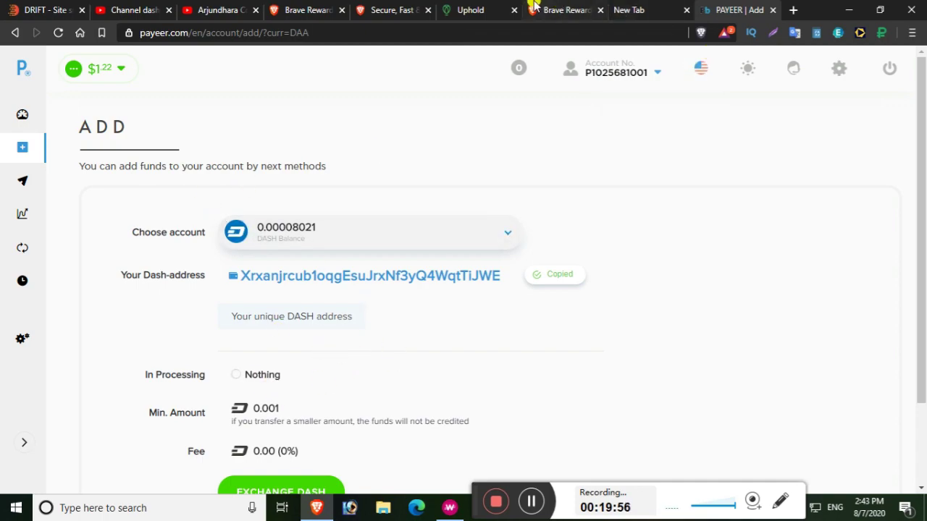
# - Start a send to cryptocurrency, mistakenly pick Universal Gold, then back out to the send options
pyautogui.click(456, 9)
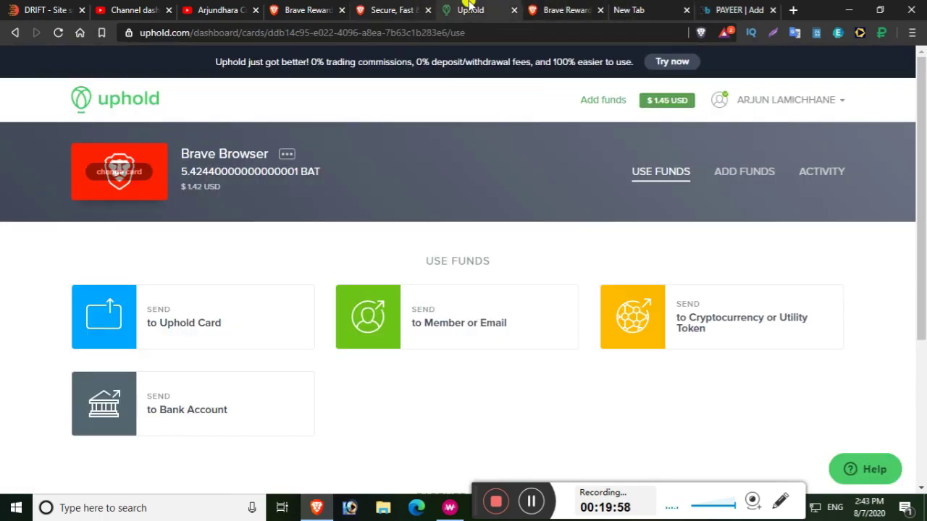
pyautogui.click(641, 344)
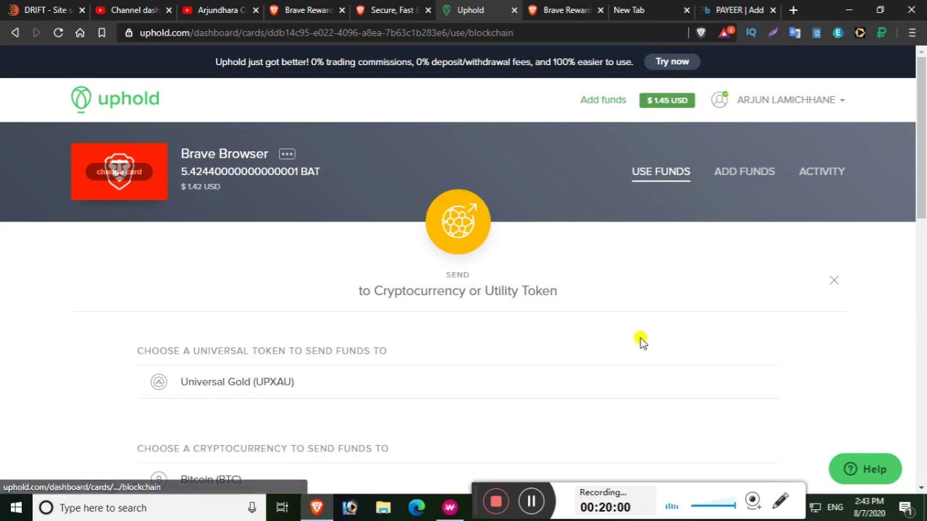
pyautogui.scroll(-2, 395, 362)
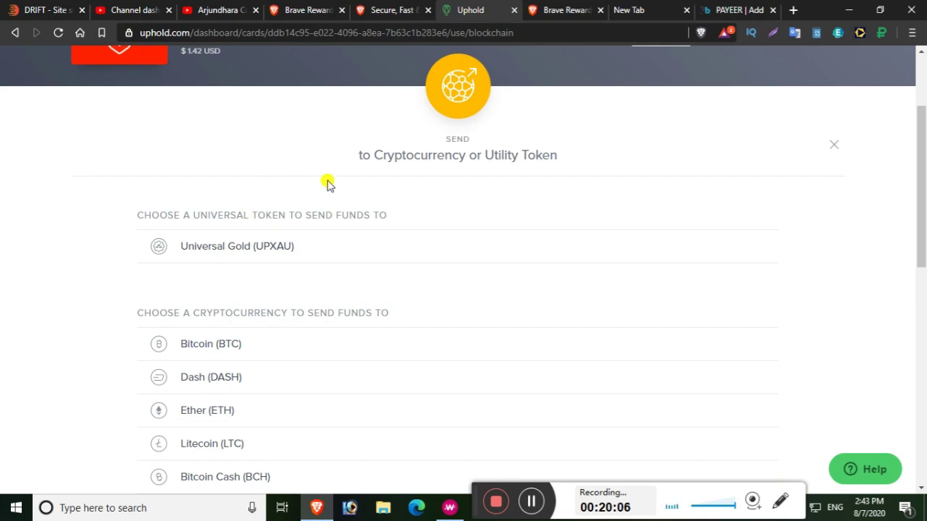
pyautogui.click(316, 253)
pyautogui.scroll(-1, 333, 275)
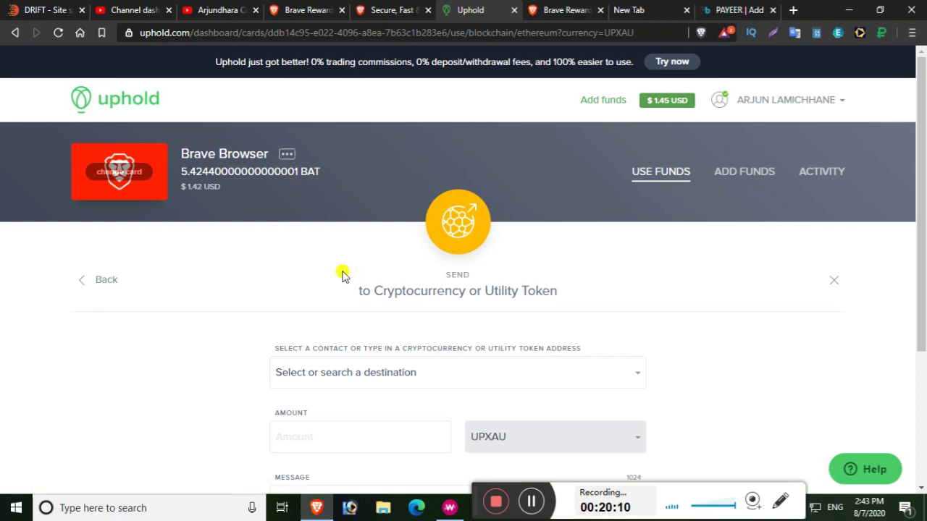
pyautogui.scroll(-2, 442, 311)
pyautogui.click(468, 239)
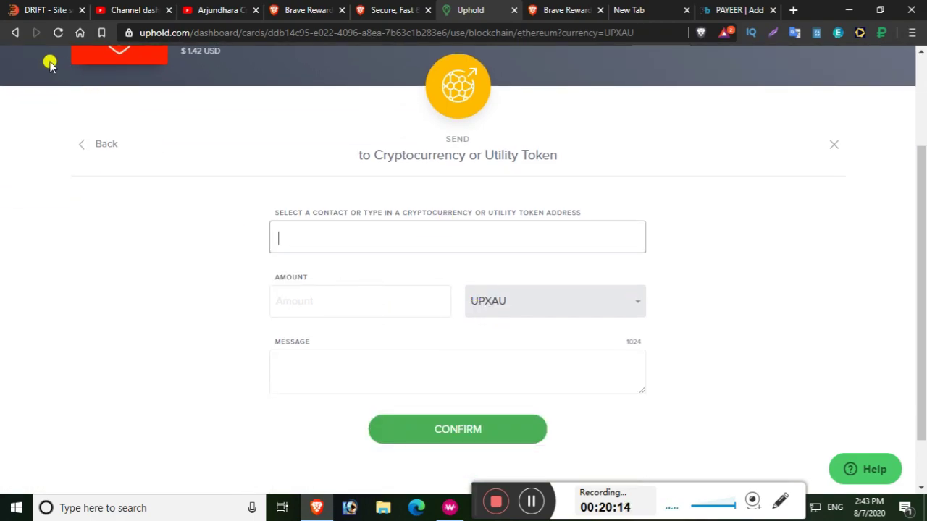
pyautogui.click(14, 34)
pyautogui.click(14, 34)
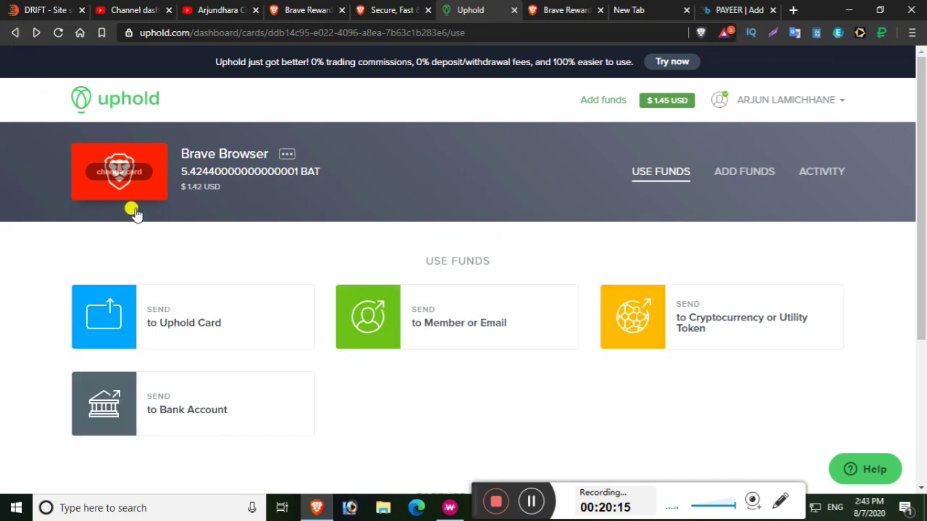
# - Choose Dash (DASH) and paste the Payeer deposit address as the destination
pyautogui.click(755, 327)
pyautogui.scroll(-2, 335, 349)
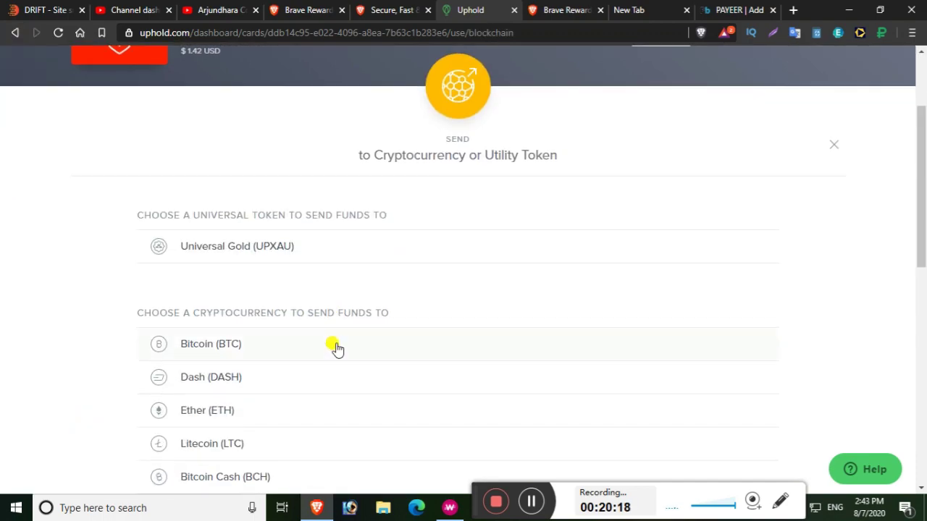
pyautogui.scroll(-3, 221, 329)
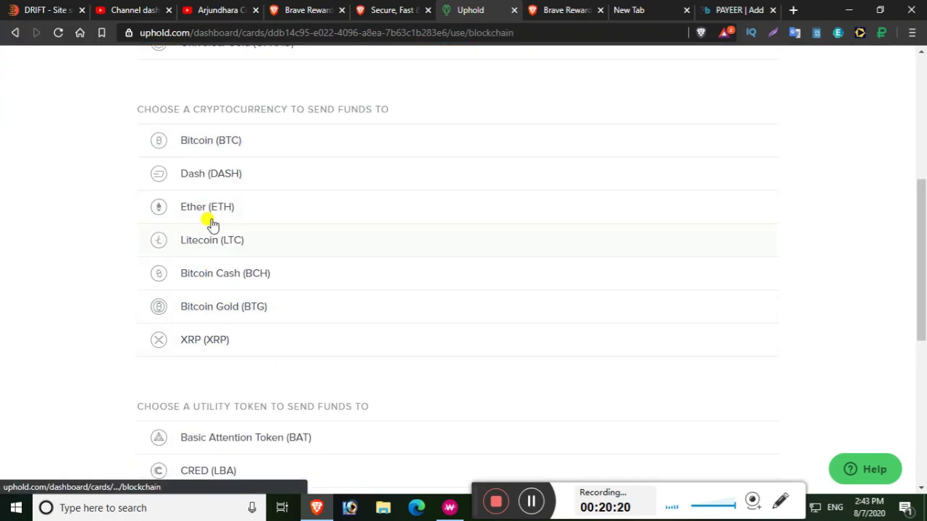
pyautogui.click(166, 176)
pyautogui.scroll(-2, 424, 354)
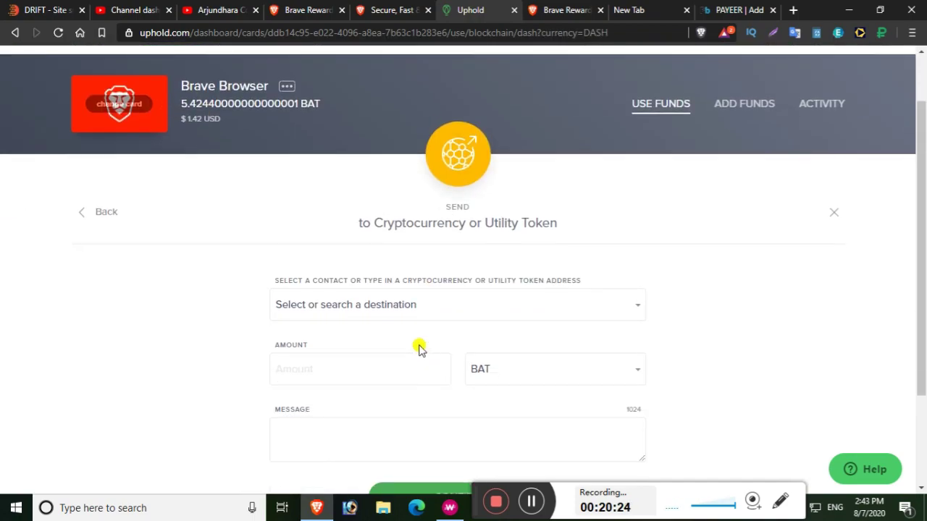
pyautogui.click(360, 238)
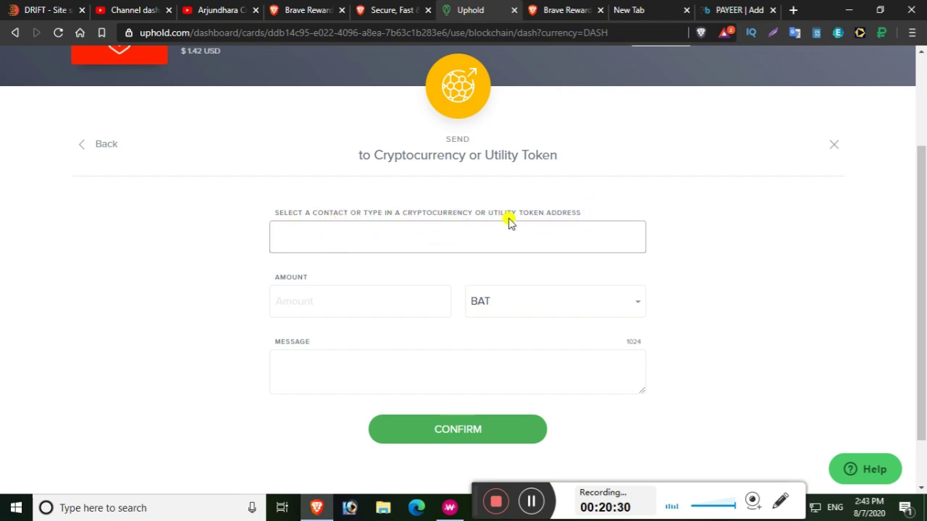
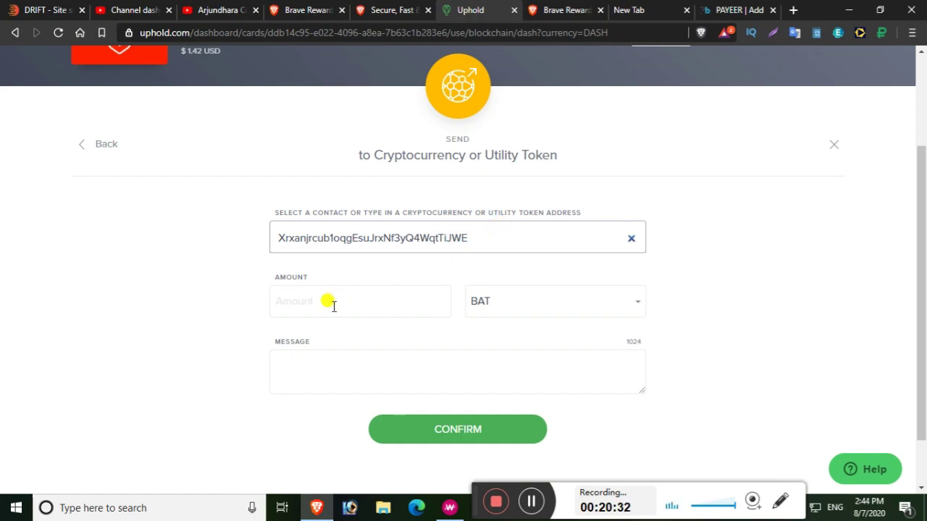
pyautogui.click(326, 304)
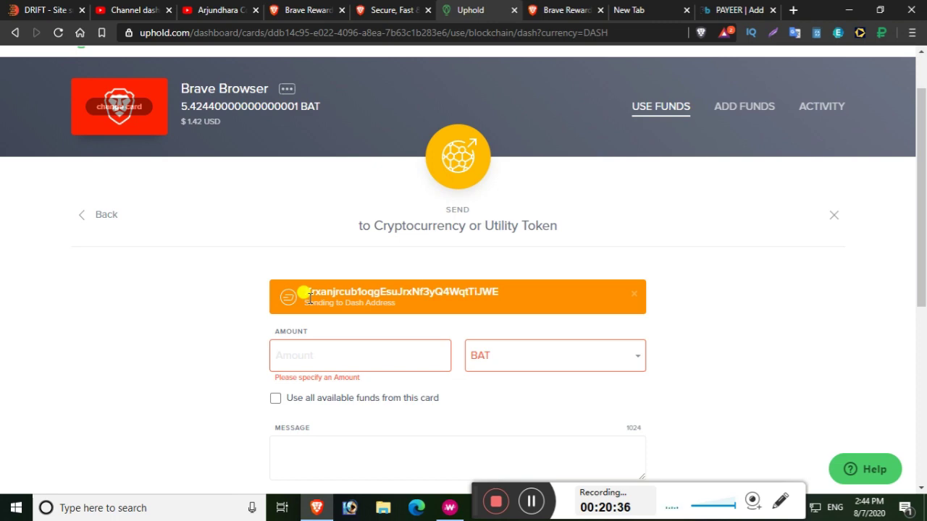
# - Enter 5.42 BAT as the amount to send
pyautogui.click(368, 352)
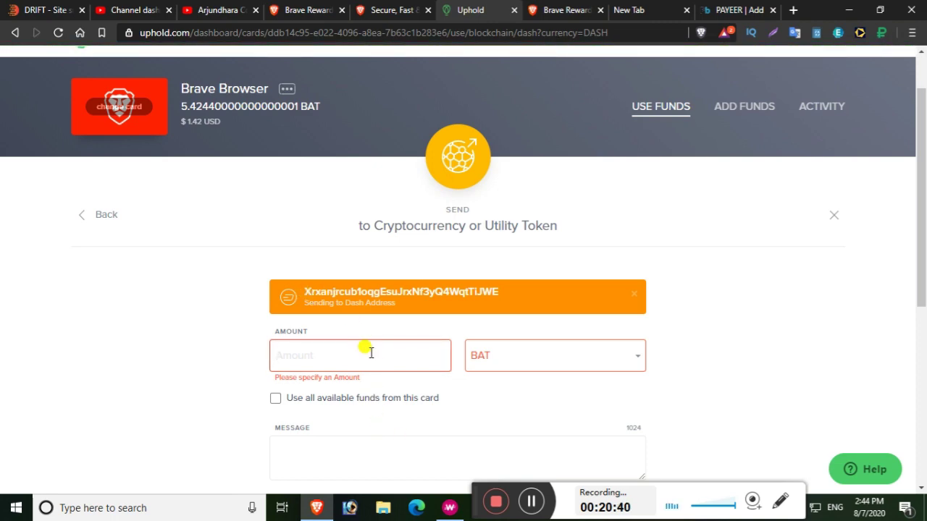
pyautogui.write('5.42')
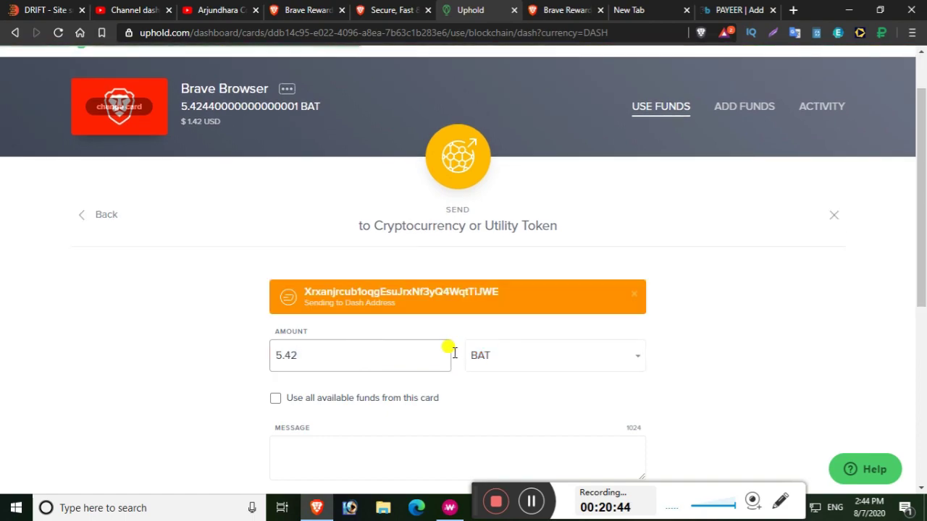
pyautogui.scroll(-3, 590, 377)
pyautogui.scroll(-2, 551, 333)
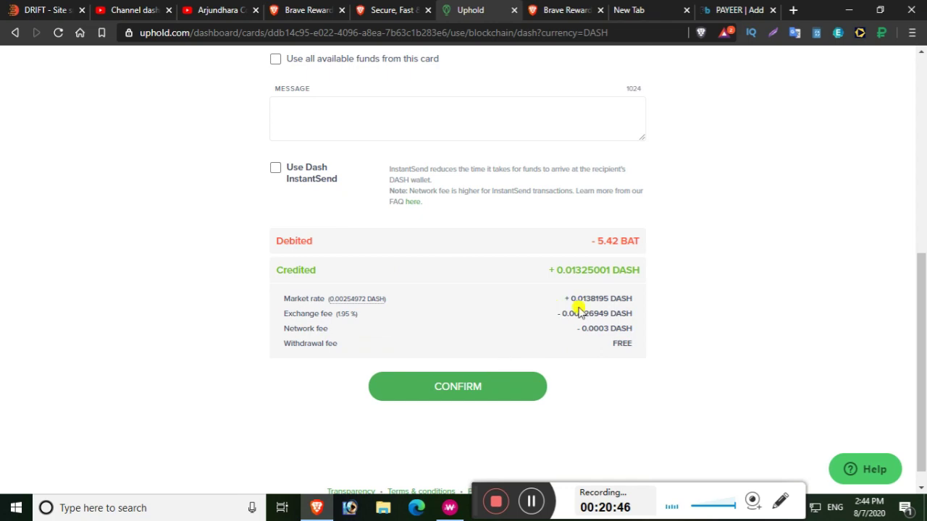
pyautogui.scroll(2, 444, 302)
# - Write a transfer message to the recipient, correct its spelling, and check the 0.01325595 DASH credited
pyautogui.click(354, 249)
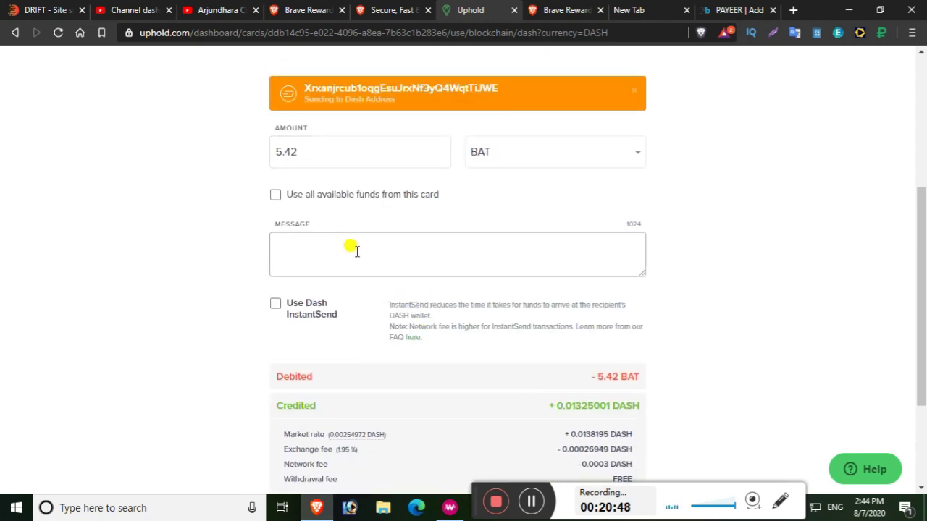
pyautogui.write('transfor tp')
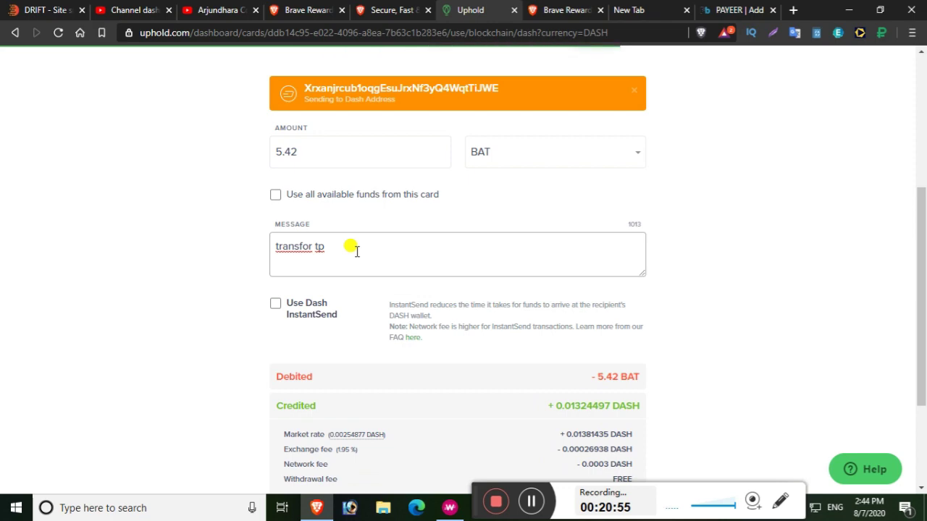
pyautogui.press('BackSpace')
pyautogui.write('o')
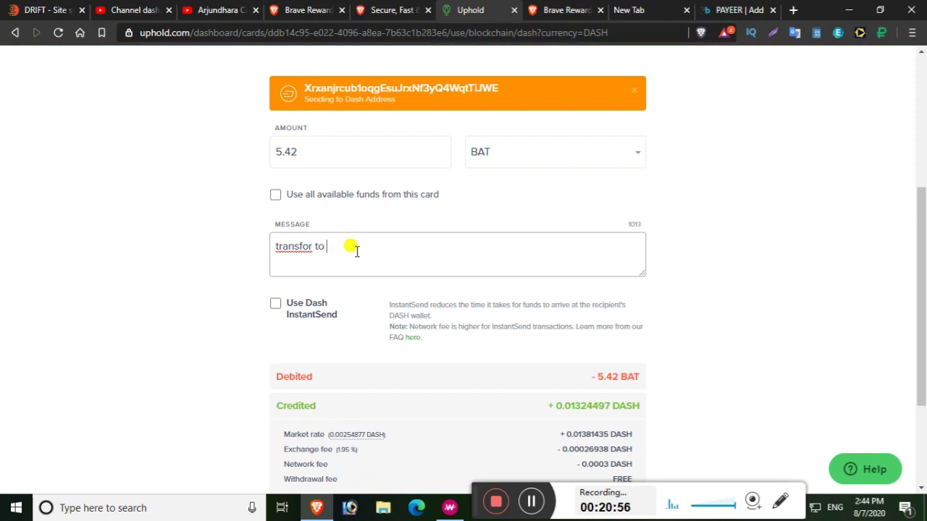
pyautogui.rightClick(288, 247)
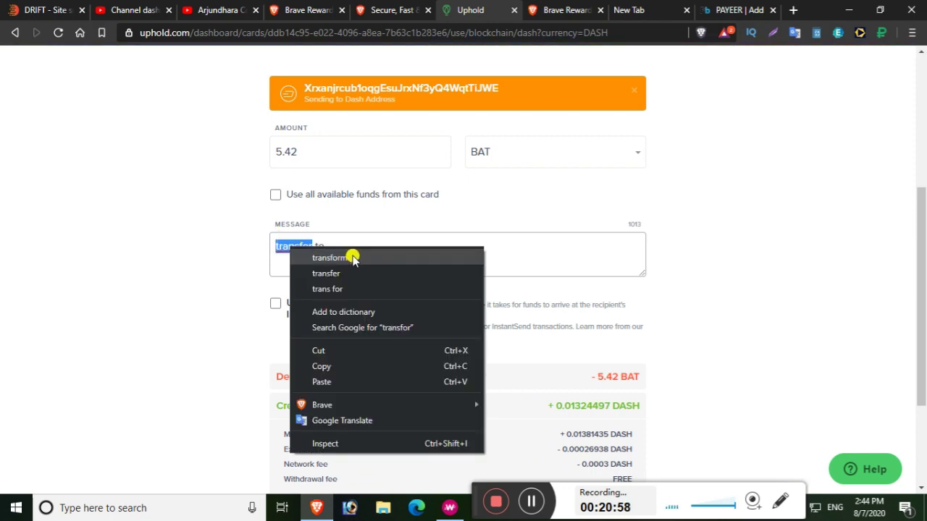
pyautogui.click(346, 255)
pyautogui.hotkey('ctrl', 'z')
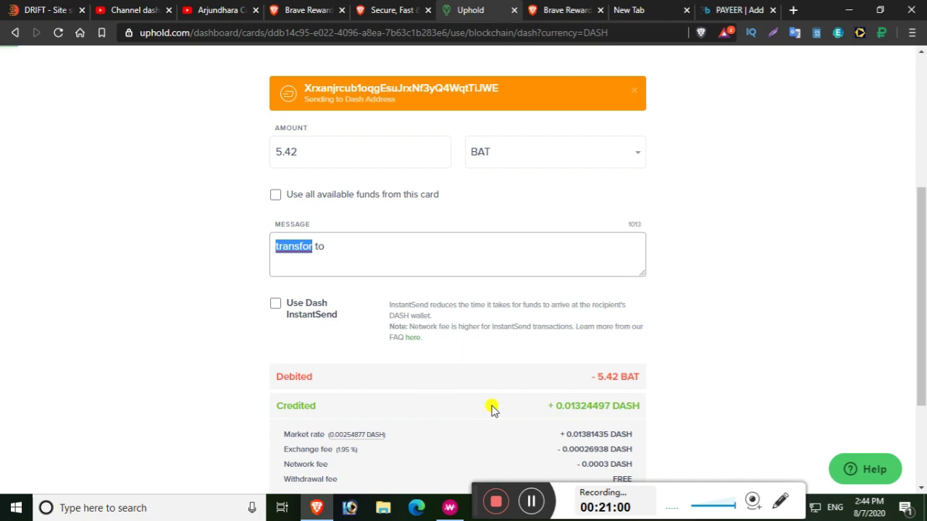
pyautogui.write('transfer')
pyautogui.click(349, 248)
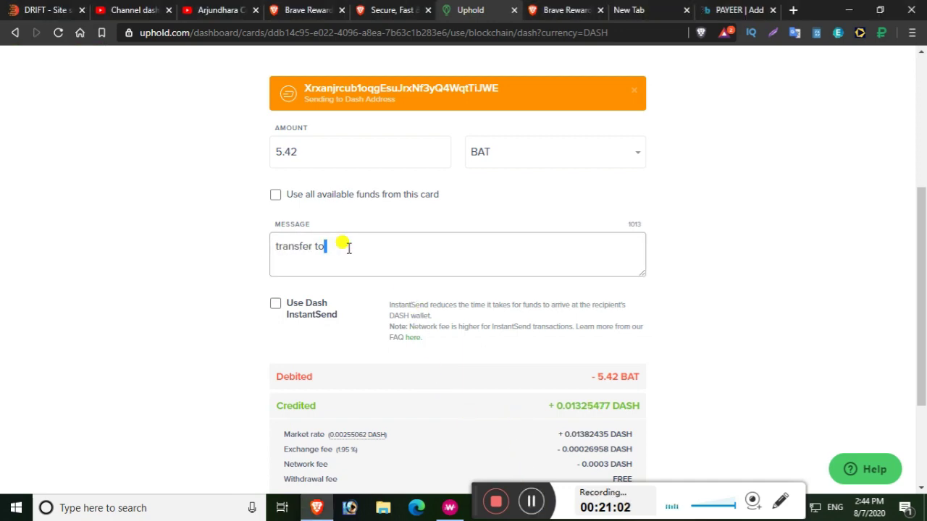
pyautogui.write('arjun')
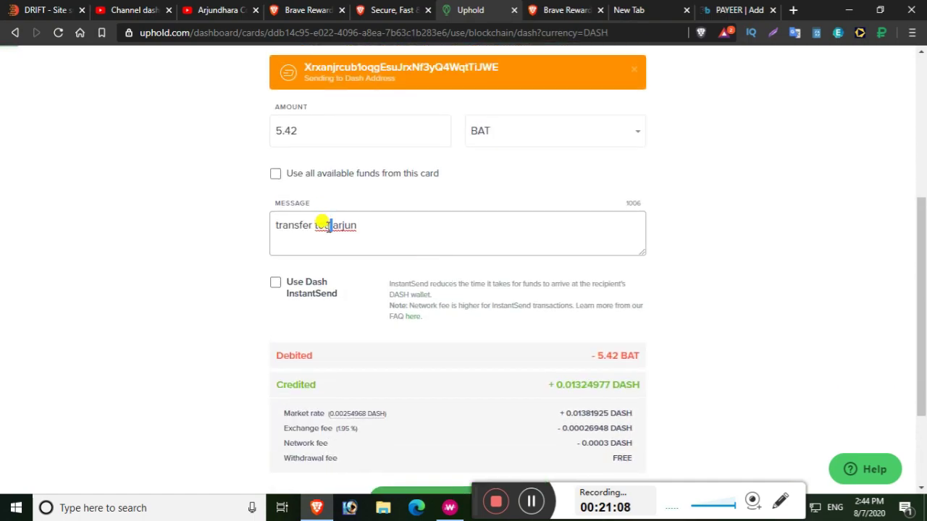
pyautogui.press('BackSpace')
pyautogui.press('BackSpace')
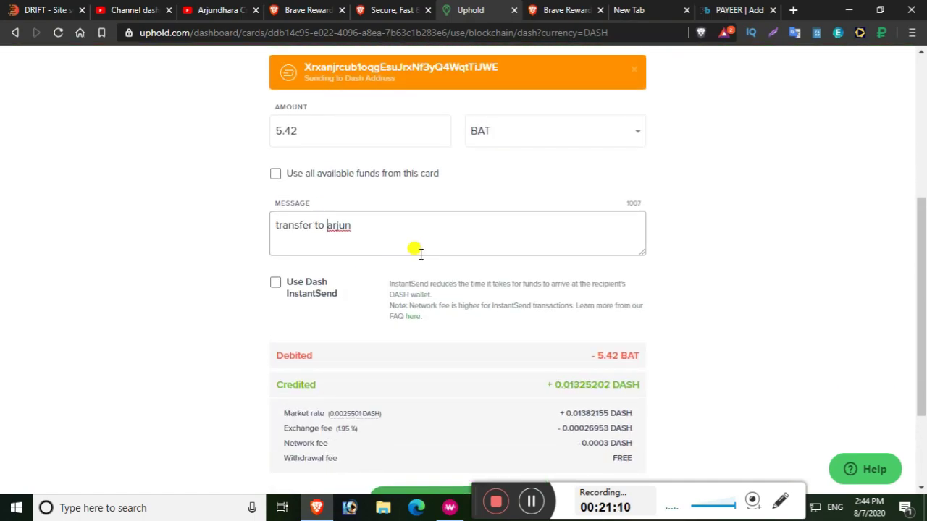
pyautogui.scroll(-2, 449, 257)
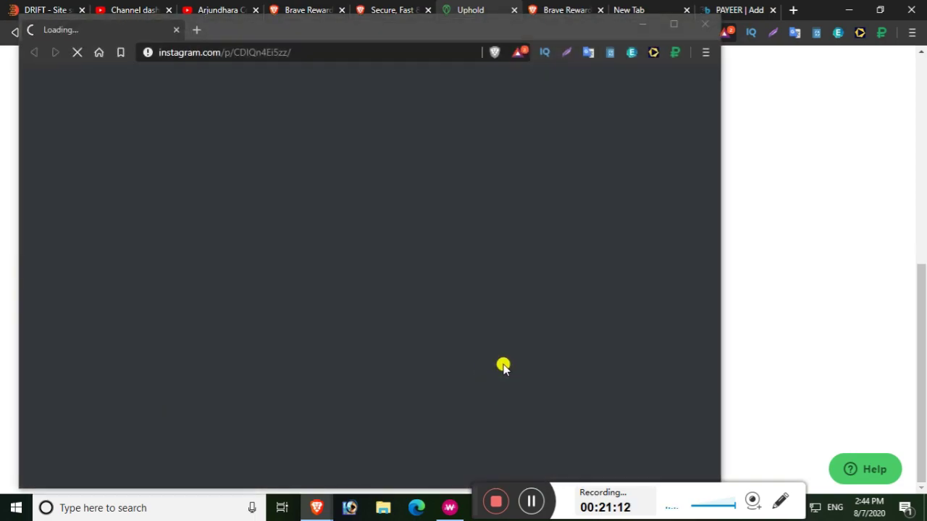
pyautogui.click(704, 26)
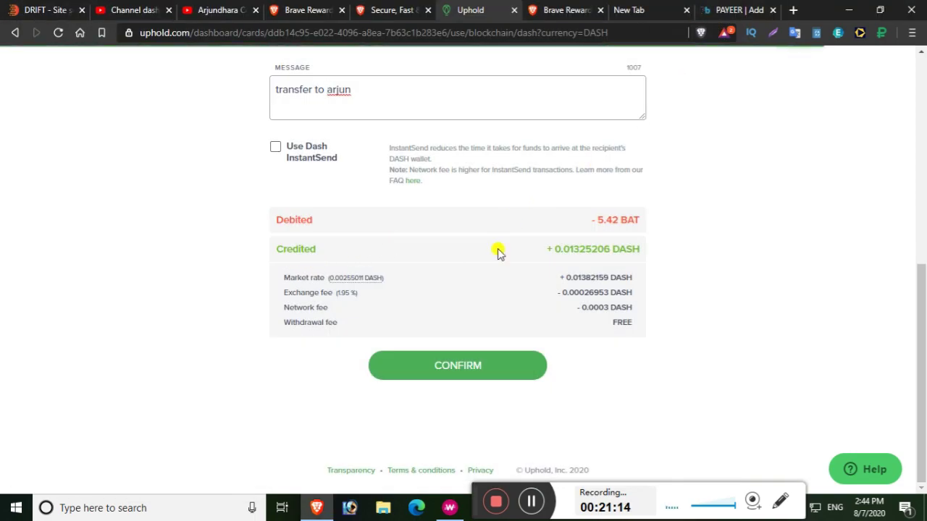
pyautogui.doubleClick(616, 248)
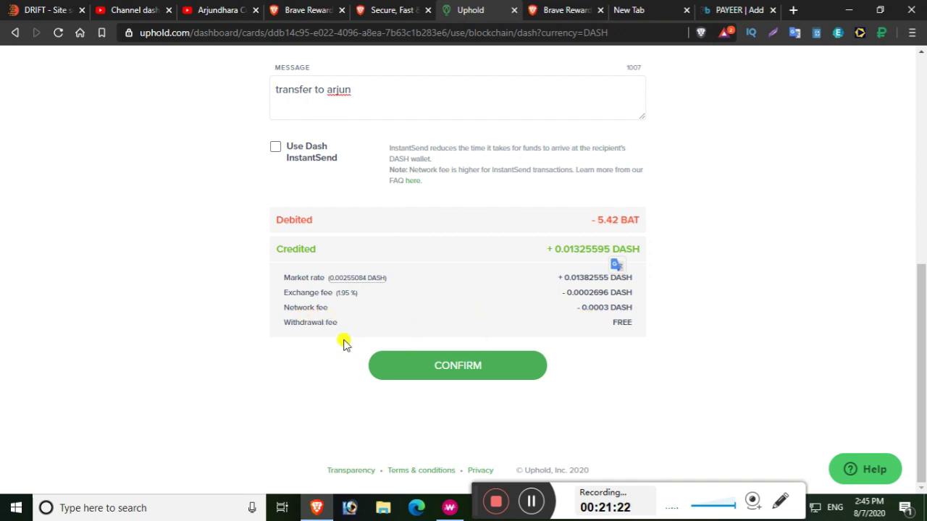
# - Confirm the DASH send, choose to configure 2-step verification, and open a new tab
pyautogui.click(478, 370)
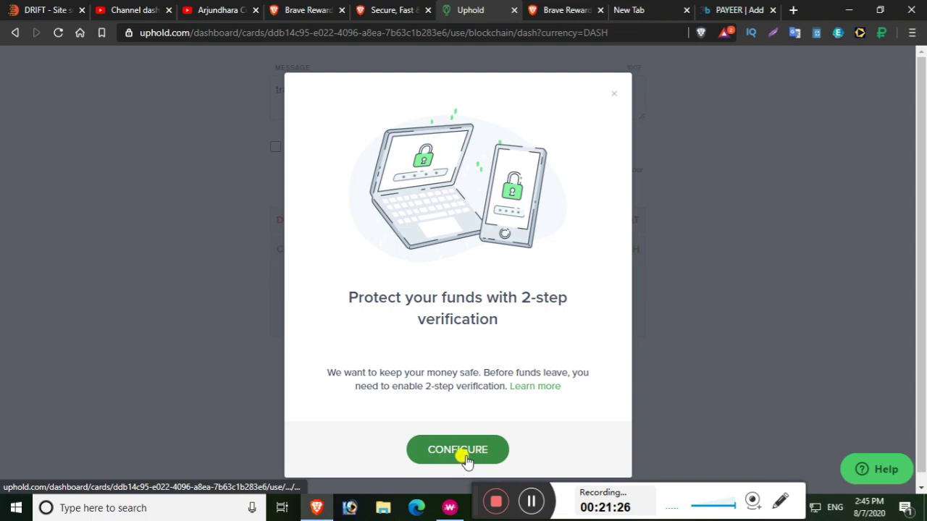
pyautogui.click(456, 454)
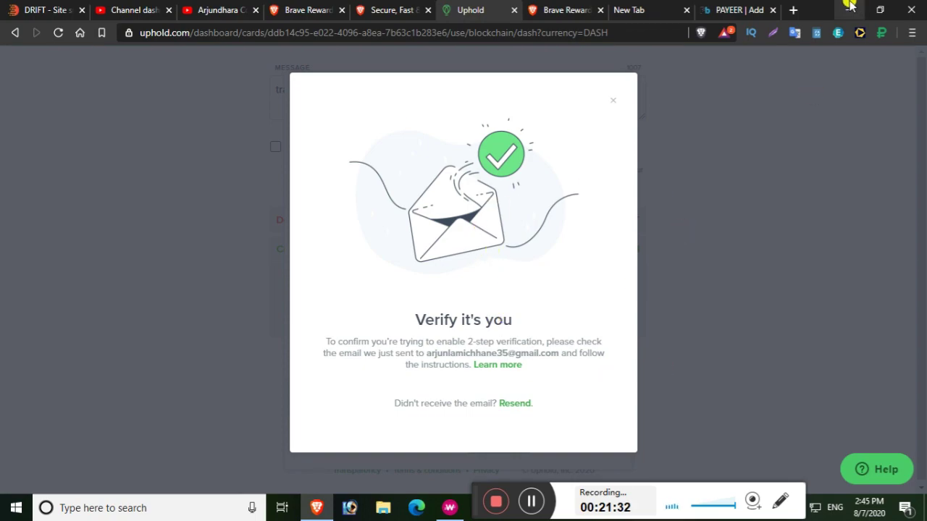
pyautogui.click(793, 10)
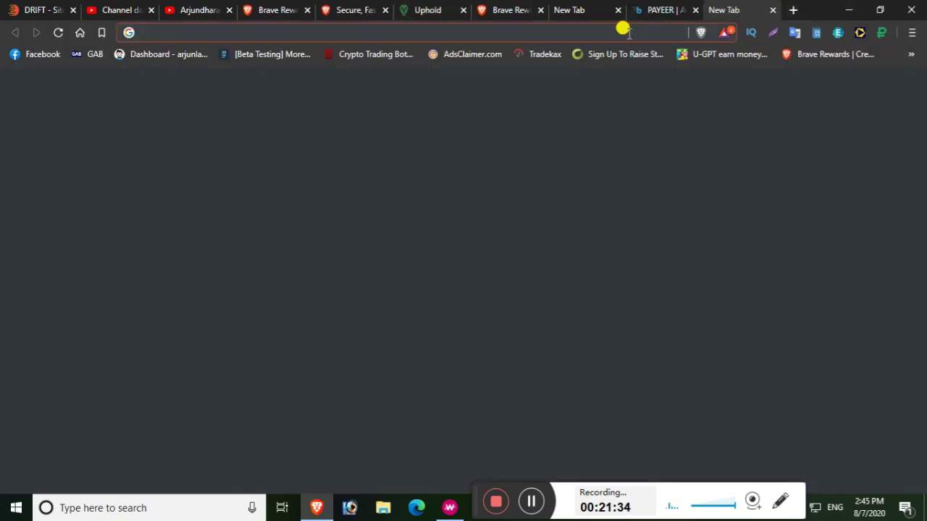
# - In Gmail, open Uphold's verification email and confirm with 'Yes, it's me'
pyautogui.write('gmail.com')
pyautogui.press('Return')
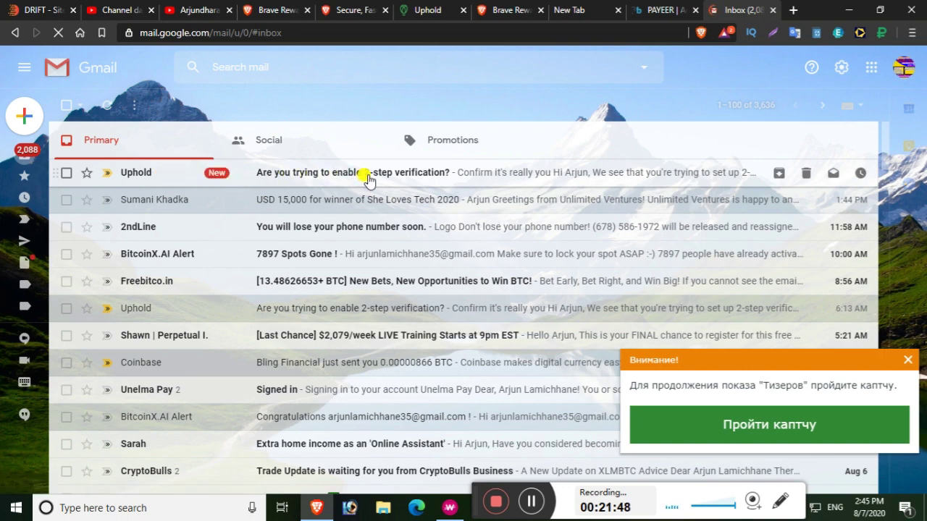
pyautogui.click(368, 179)
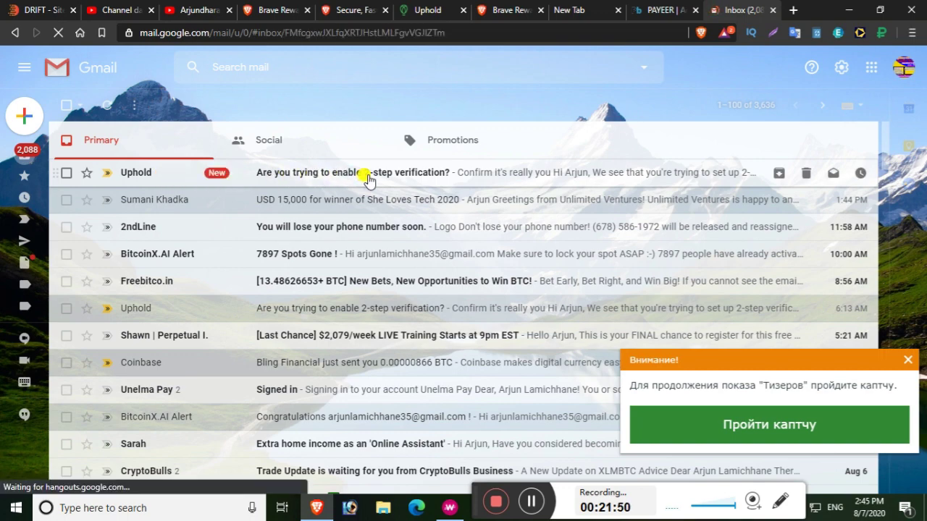
pyautogui.scroll(-1, 399, 314)
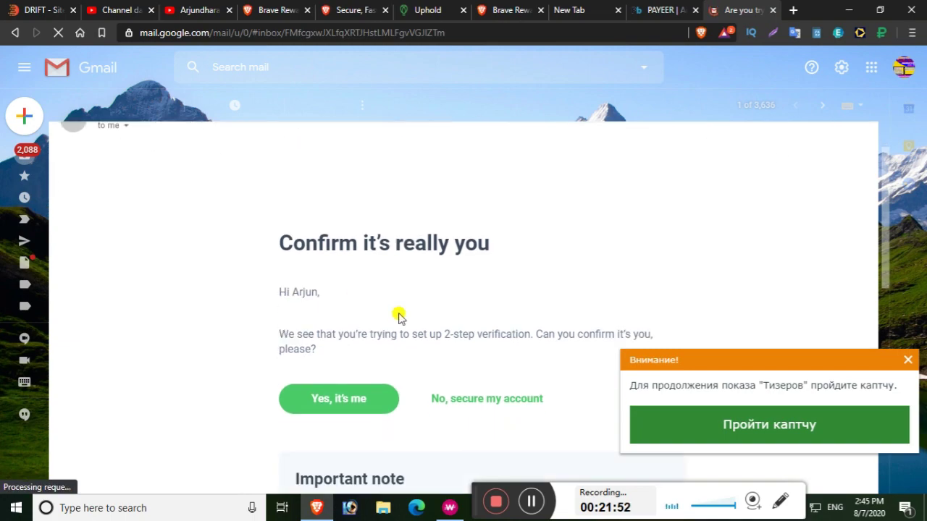
pyautogui.scroll(-2, 435, 268)
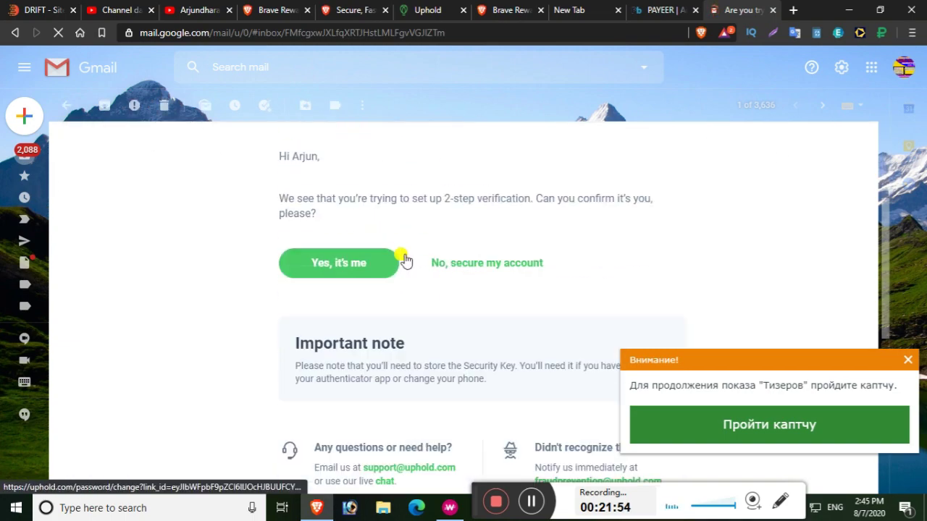
pyautogui.scroll(2, 585, 260)
pyautogui.scroll(-1, 341, 374)
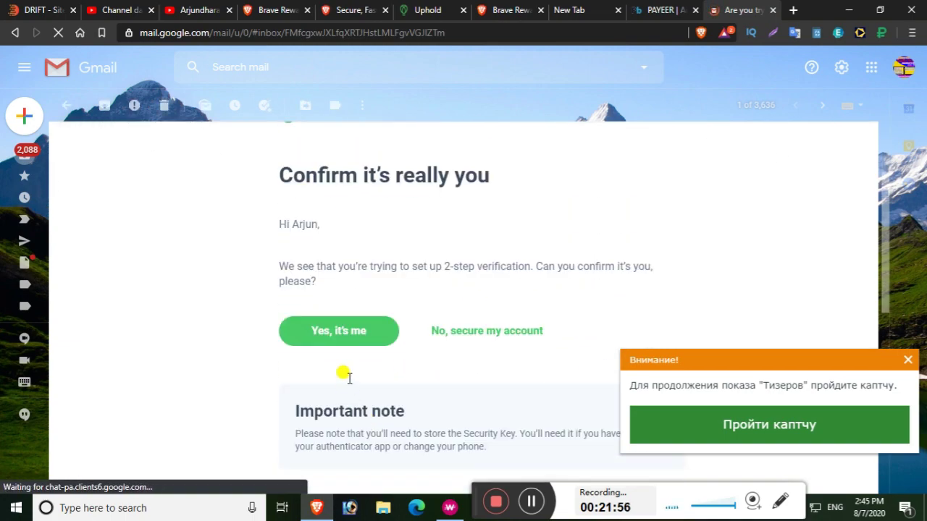
pyautogui.click(356, 336)
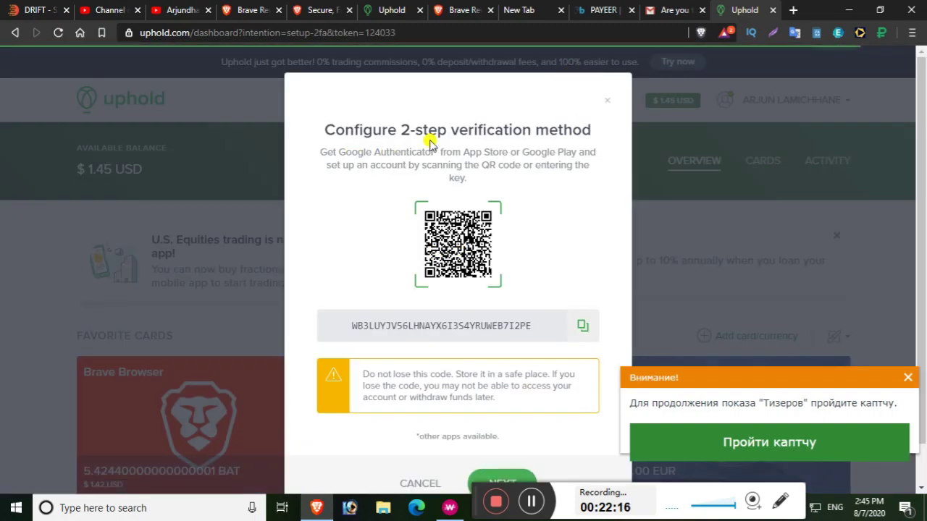
# - Advance the 2-step verification setup to code entry and switch back to the email
pyautogui.scroll(-1, 548, 234)
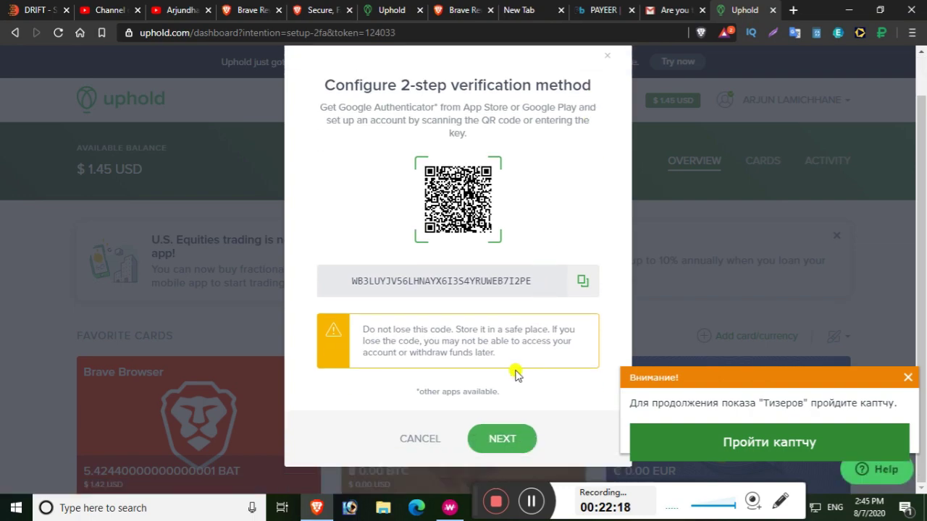
pyautogui.click(504, 441)
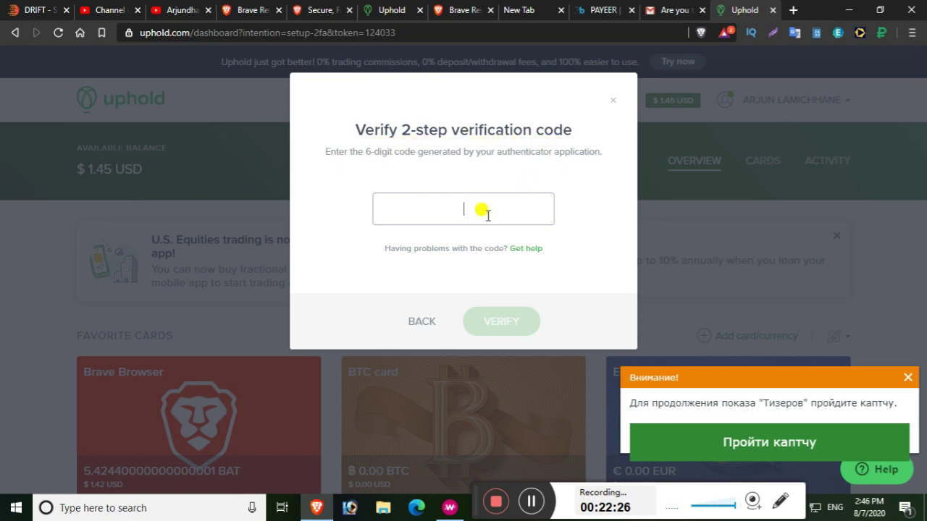
pyautogui.click(677, 9)
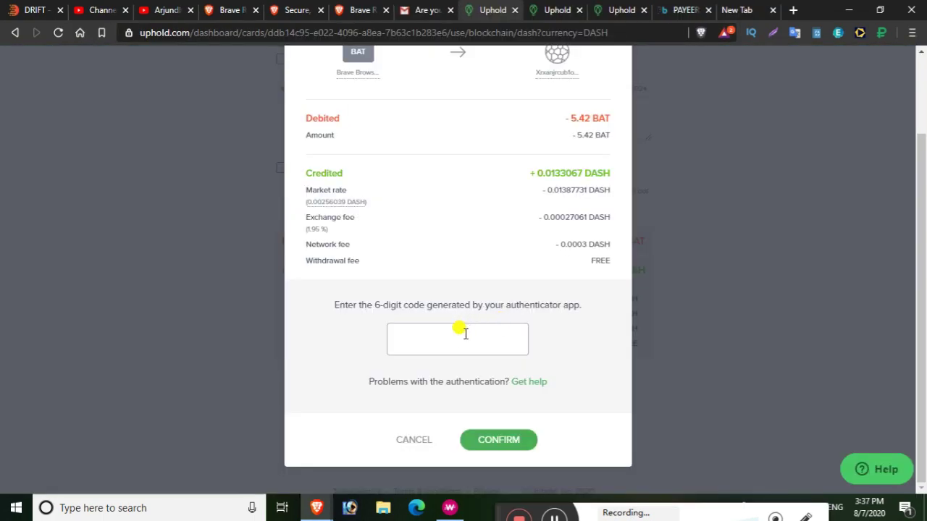
# - Enter the 6-digit authenticator code to confirm sending 5.42 BAT to the Dash network
pyautogui.click(525, 433)
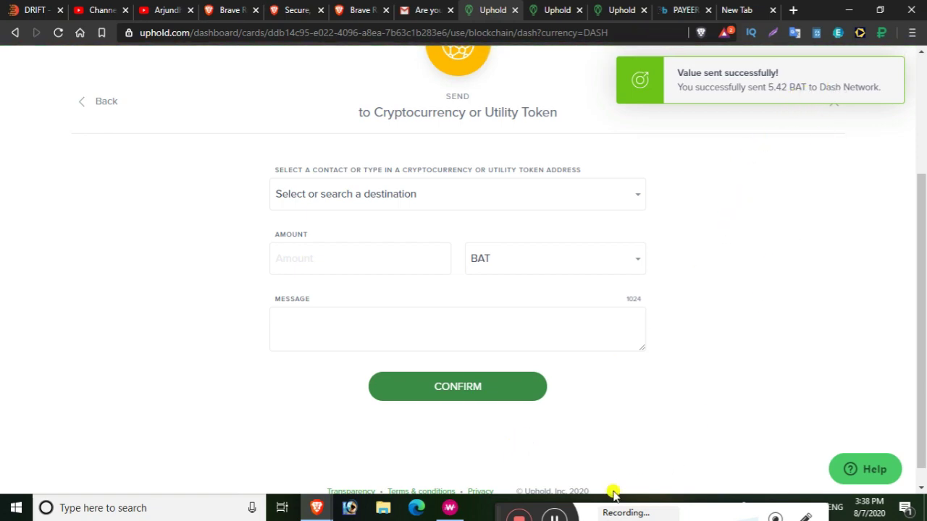
pyautogui.moveTo(498, 511); pyautogui.dragTo(491, 472)
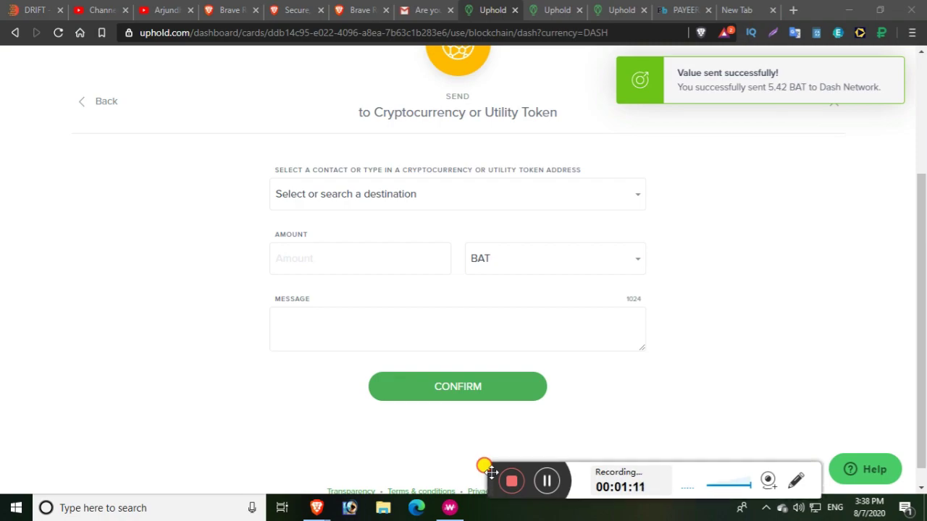
pyautogui.scroll(3, 496, 373)
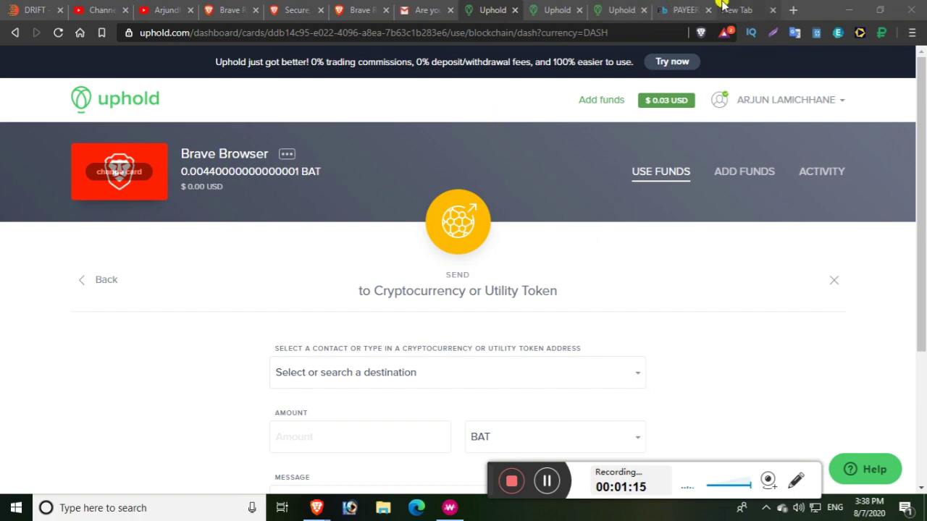
# - Check Payeer's DASH wallet balance (0.00008021) and reload the page to look for the deposit
pyautogui.click(684, 9)
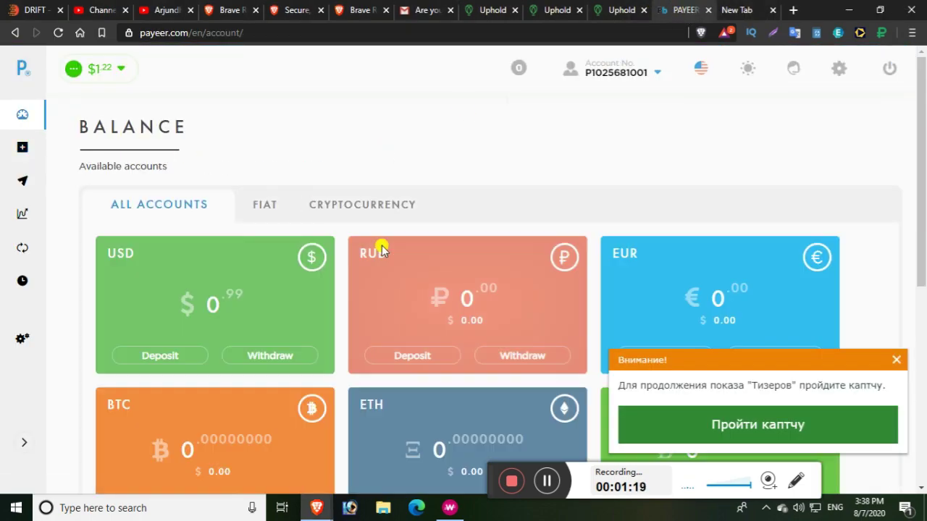
pyautogui.scroll(-2, 378, 268)
pyautogui.scroll(-2, 379, 268)
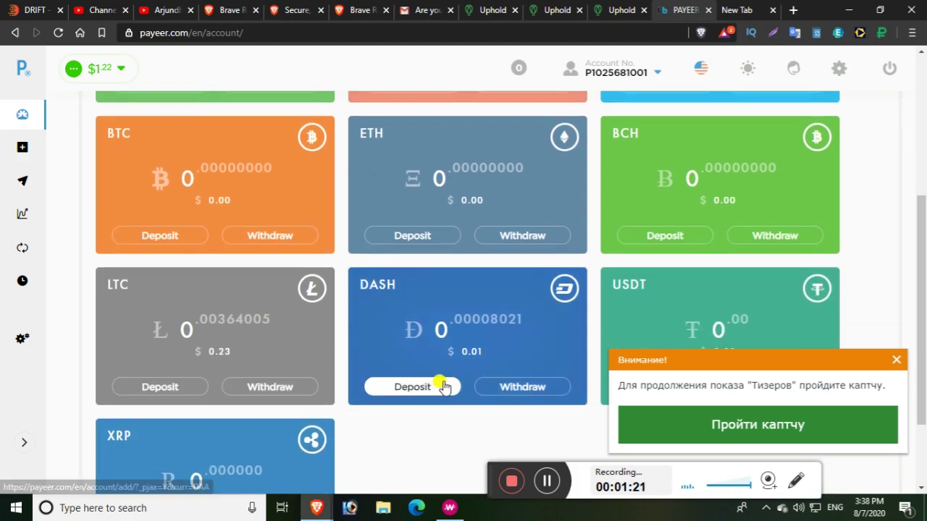
pyautogui.click(58, 32)
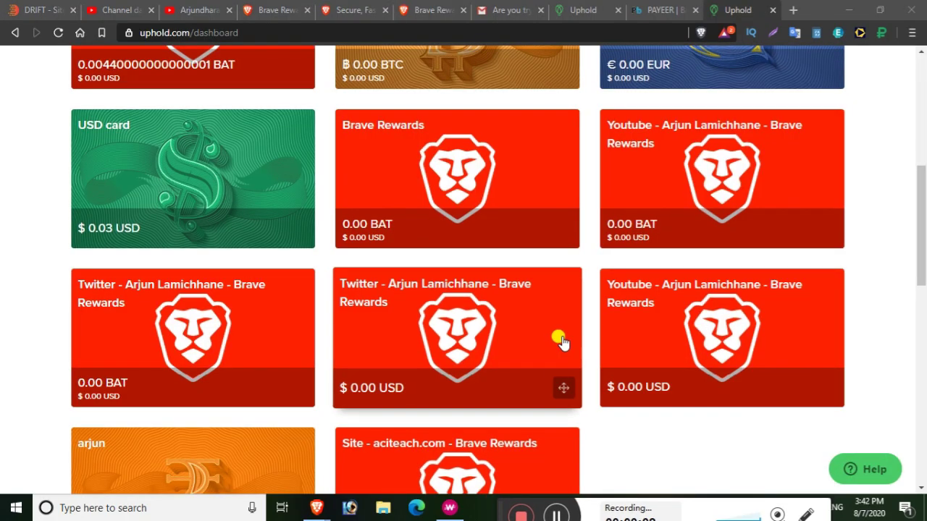
# - Expand the 'You sent 5.42 BAT to Dash Network' entry in Uphold's Recent Activity
pyautogui.scroll(3, 559, 338)
pyautogui.scroll(3, 559, 333)
pyautogui.scroll(-13, 563, 335)
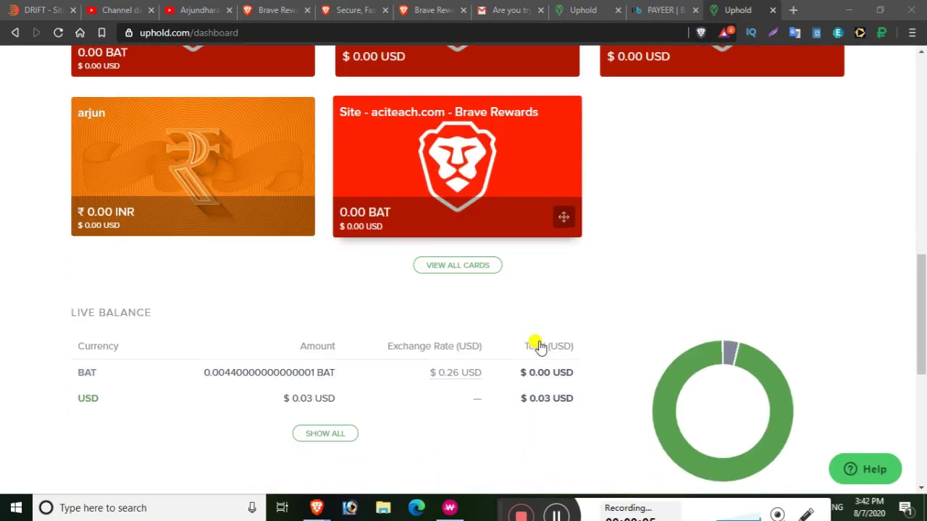
pyautogui.scroll(-2, 539, 346)
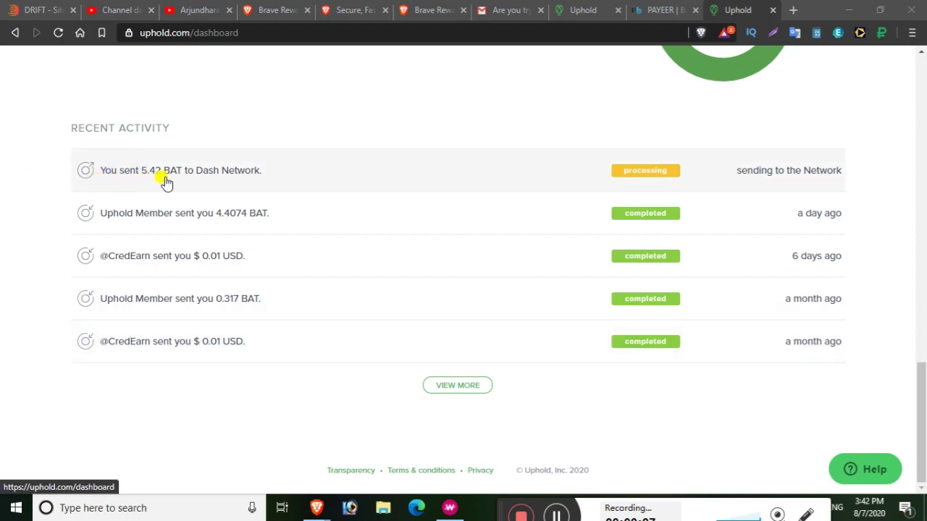
pyautogui.click(638, 183)
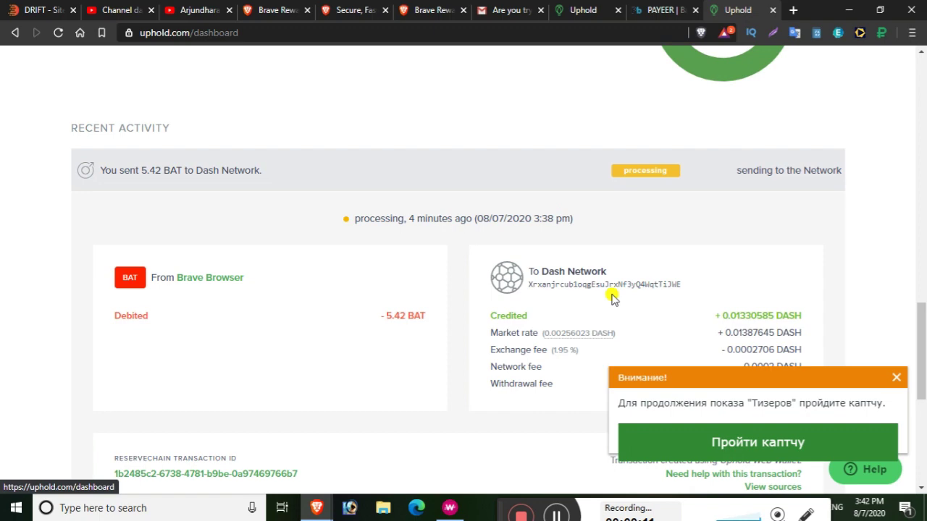
# - Verify the completed transfer credited 0.01330585 DASH, then go back to Payeer's balance page
pyautogui.scroll(-1, 612, 298)
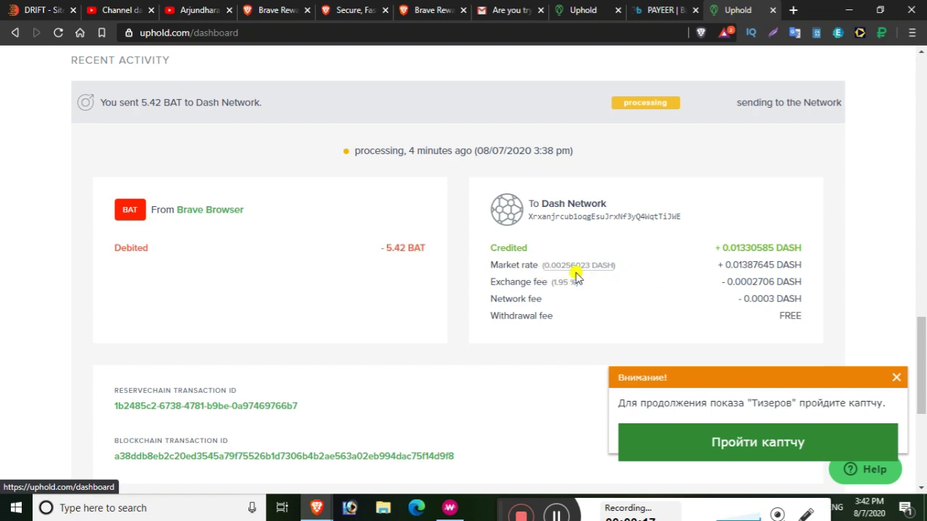
pyautogui.moveTo(737, 247); pyautogui.dragTo(795, 248)
pyautogui.click(751, 259)
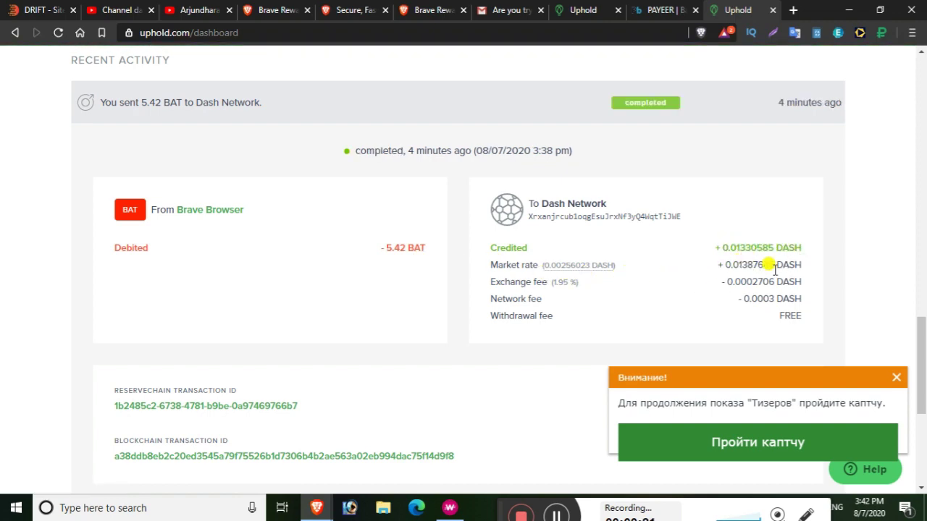
pyautogui.moveTo(728, 246); pyautogui.dragTo(782, 242)
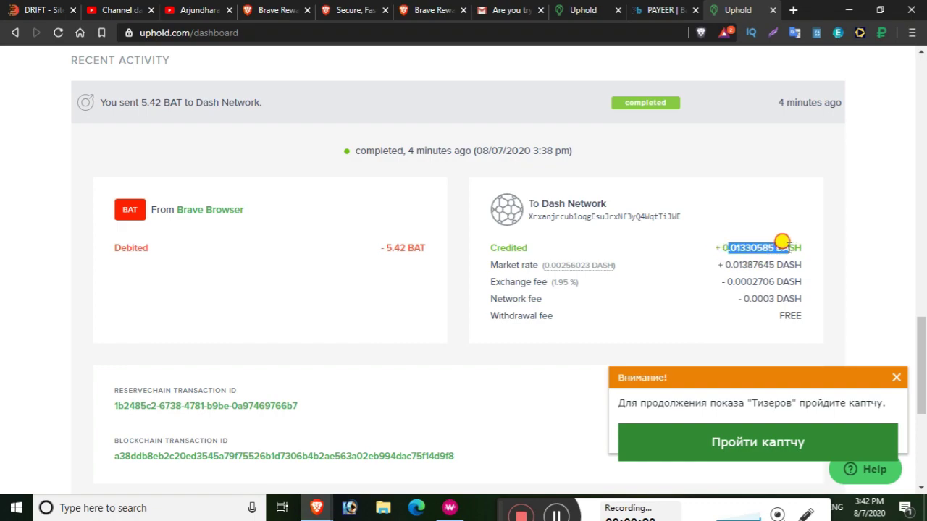
pyautogui.click(758, 244)
pyautogui.scroll(-3, 732, 250)
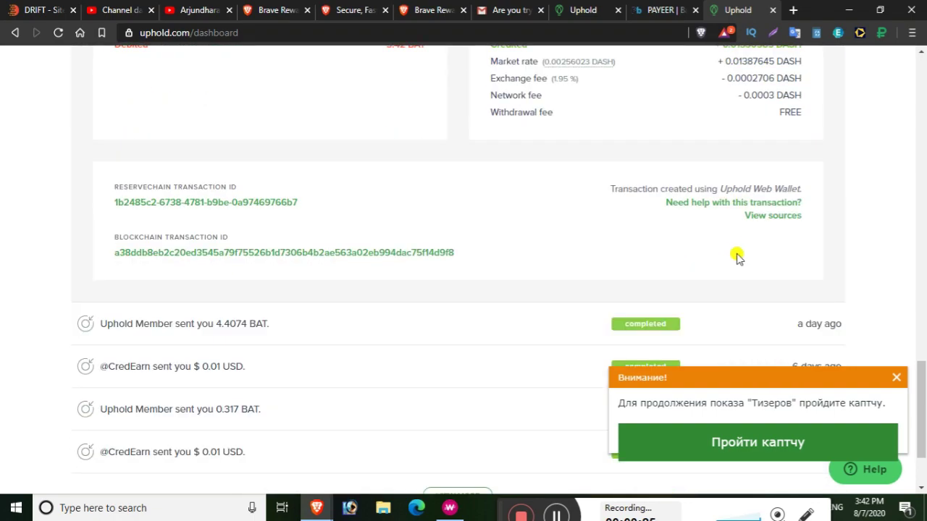
pyautogui.scroll(-1, 737, 259)
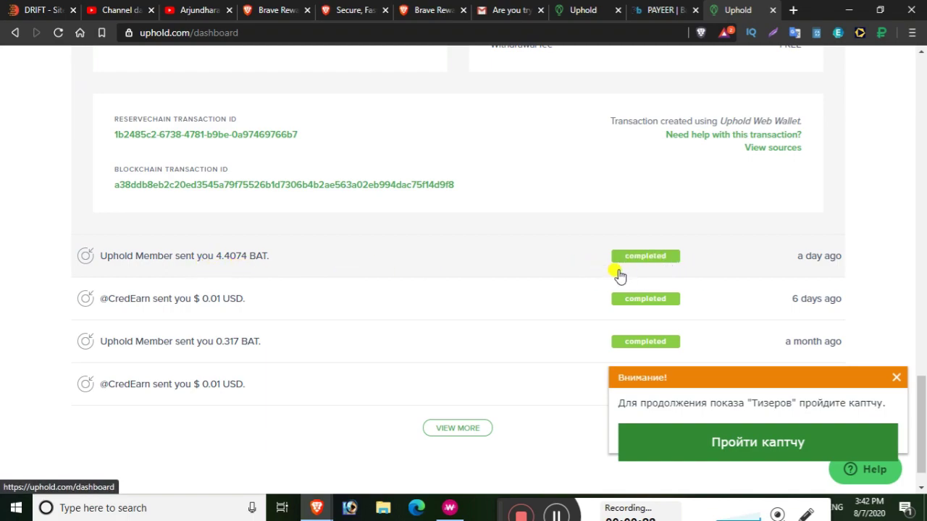
pyautogui.scroll(4, 575, 324)
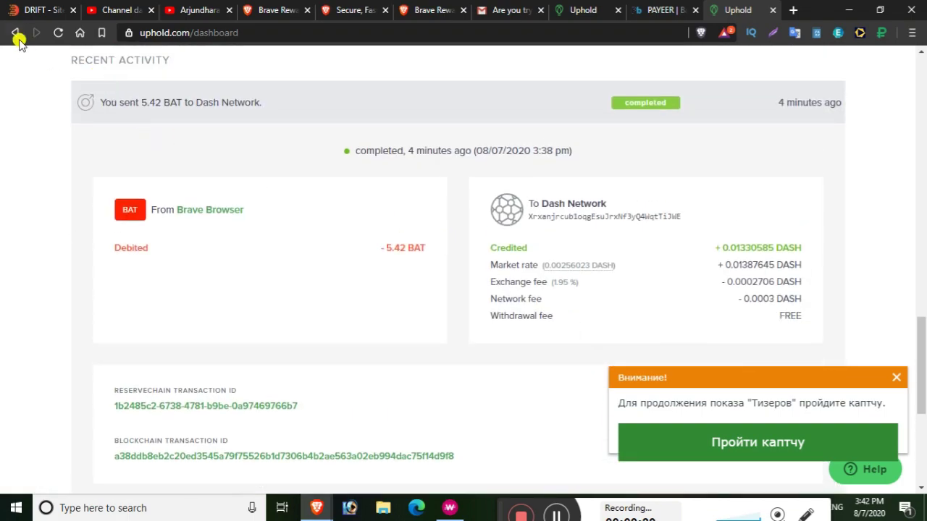
pyautogui.click(15, 34)
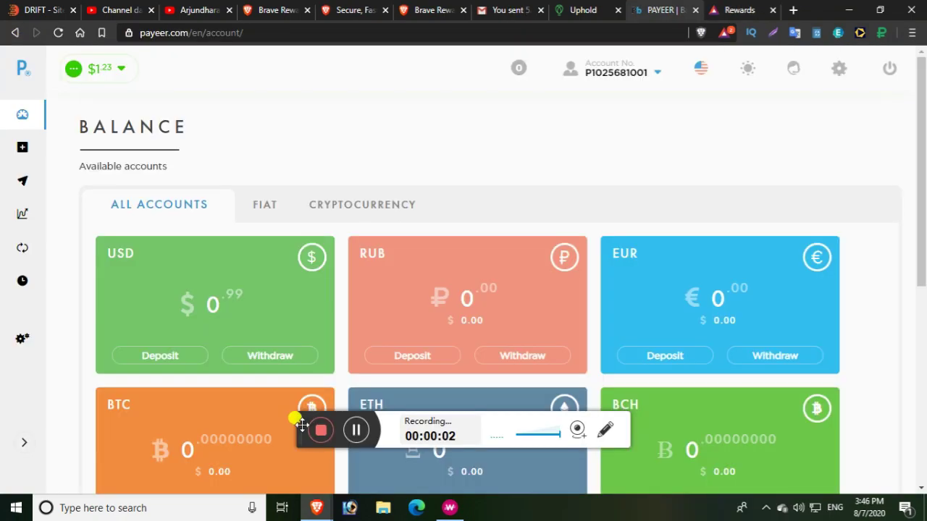
# - Open Payeer's DASH deposit page and check 0.01330585 DASH in processing at 5/6 confirmations
pyautogui.moveTo(302, 425); pyautogui.dragTo(509, 494)
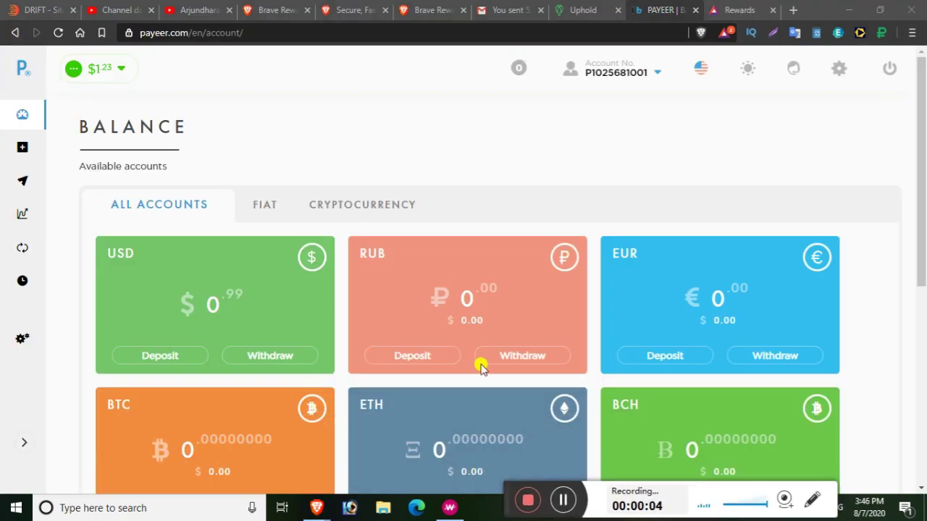
pyautogui.scroll(-1, 464, 145)
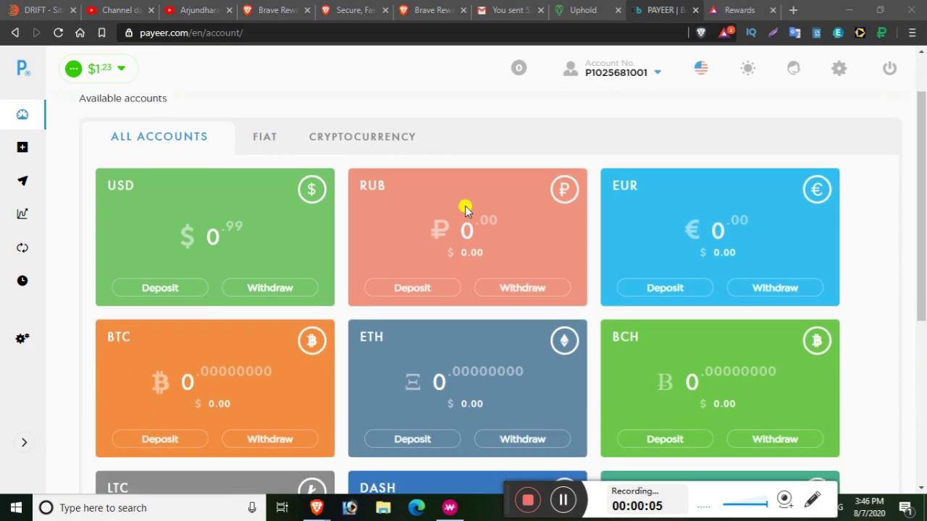
pyautogui.scroll(-3, 500, 352)
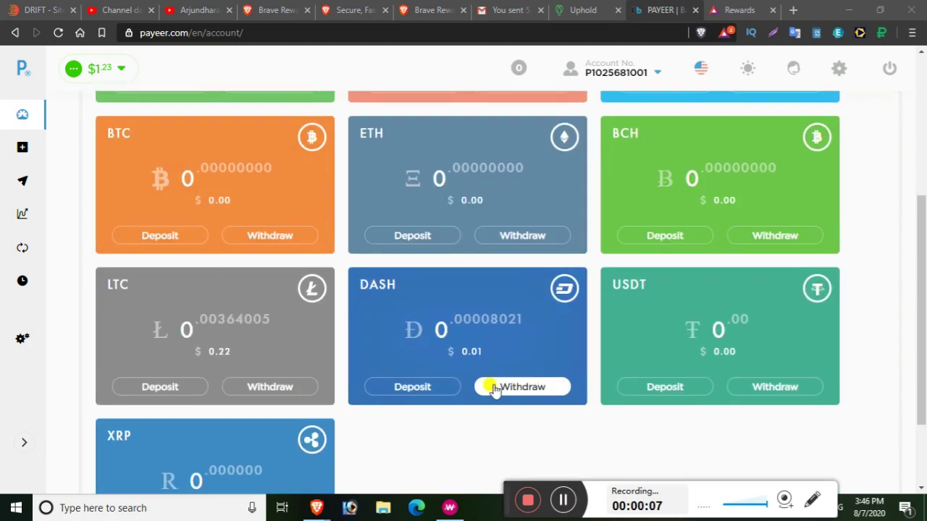
pyautogui.click(442, 386)
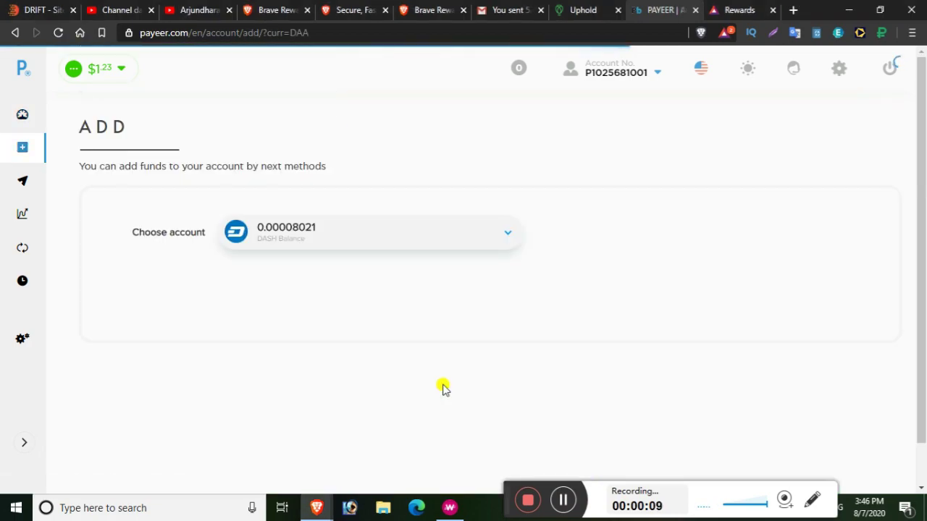
pyautogui.scroll(-1, 442, 387)
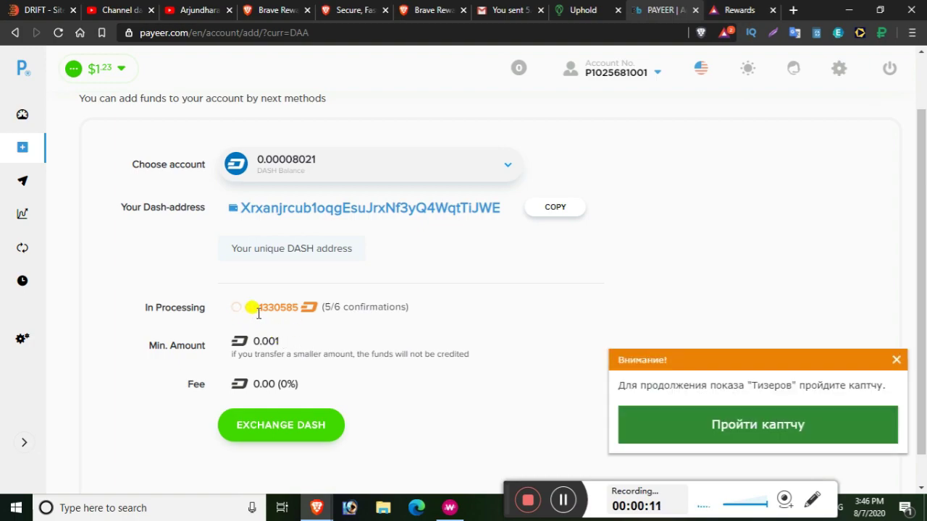
pyautogui.moveTo(246, 307); pyautogui.dragTo(321, 305)
# - Open the Funds Sent email's transaction details, confirm 0.01330585 DASH credited, and return to Payeer
pyautogui.click(507, 10)
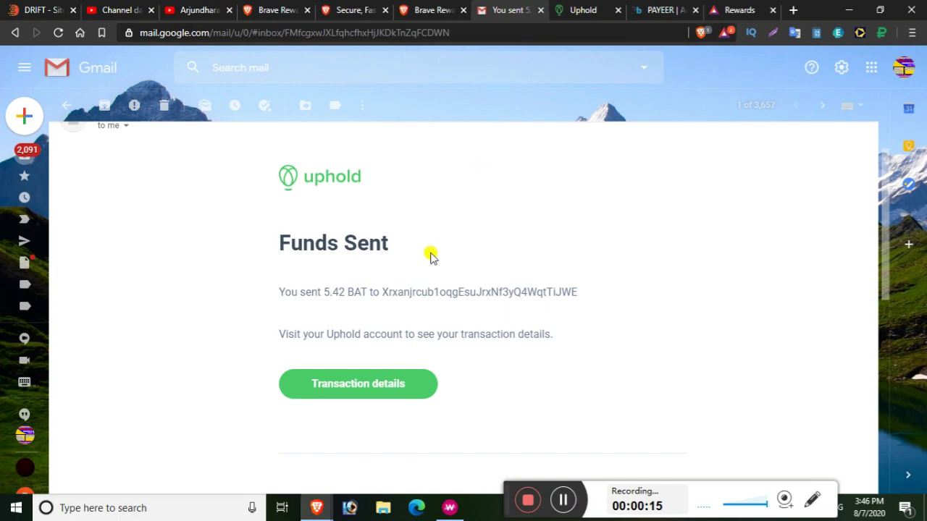
pyautogui.click(342, 381)
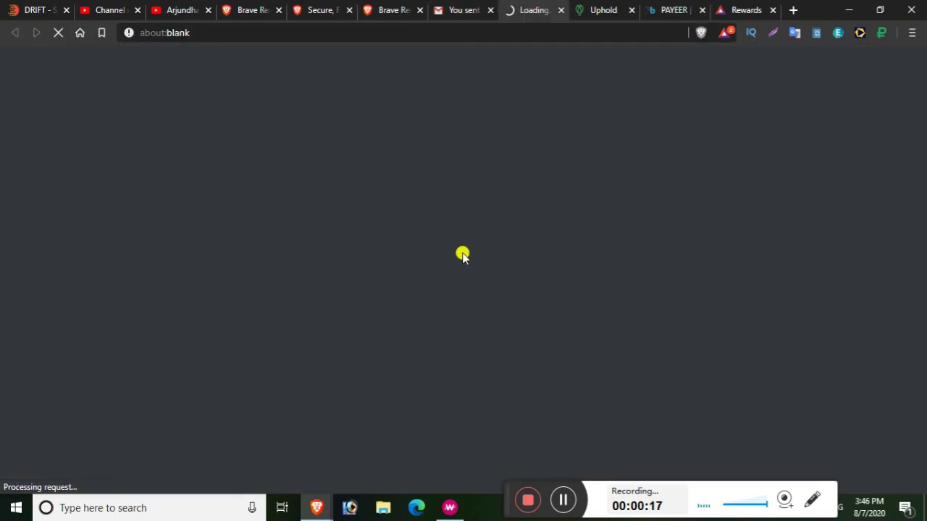
pyautogui.click(586, 9)
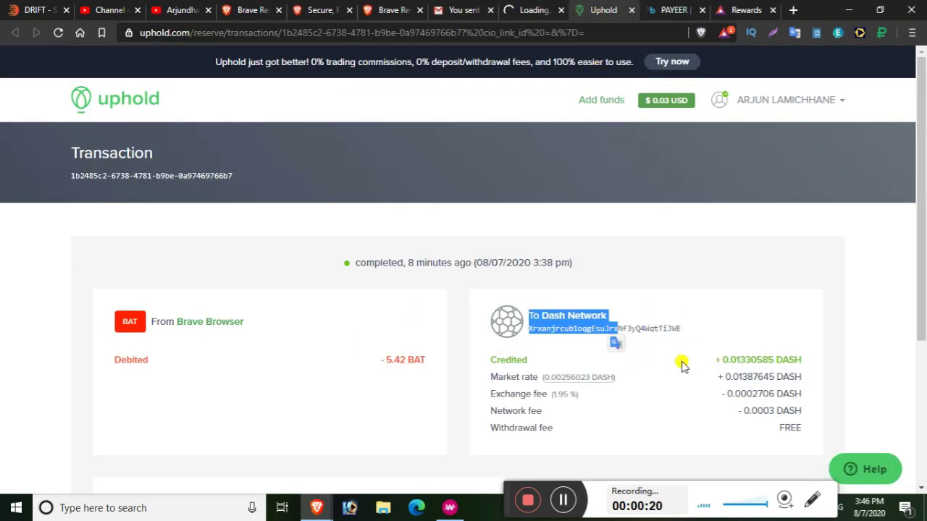
pyautogui.click(706, 362)
pyautogui.moveTo(714, 359); pyautogui.dragTo(768, 360)
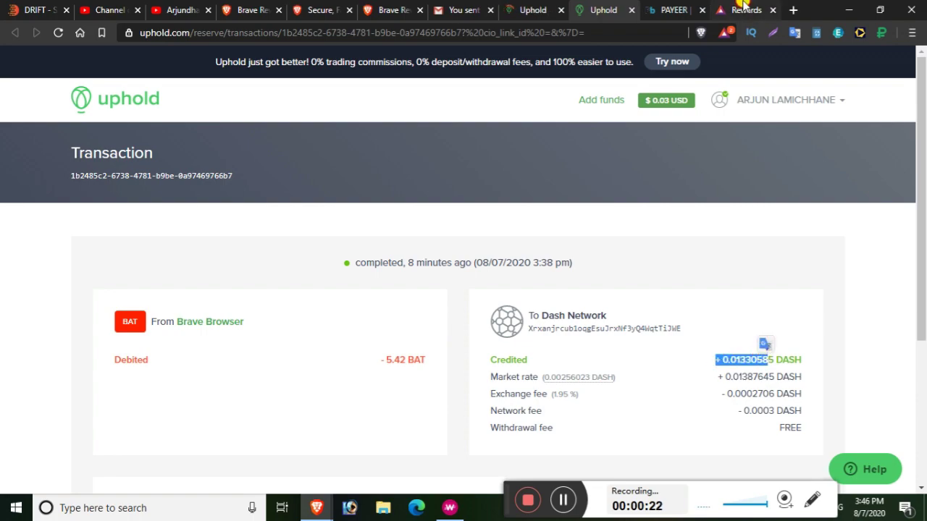
pyautogui.click(744, 7)
pyautogui.click(678, 10)
# - Compare the processing amount, then reopen the DASH deposit page from Payeer's balance overview
pyautogui.click(284, 306)
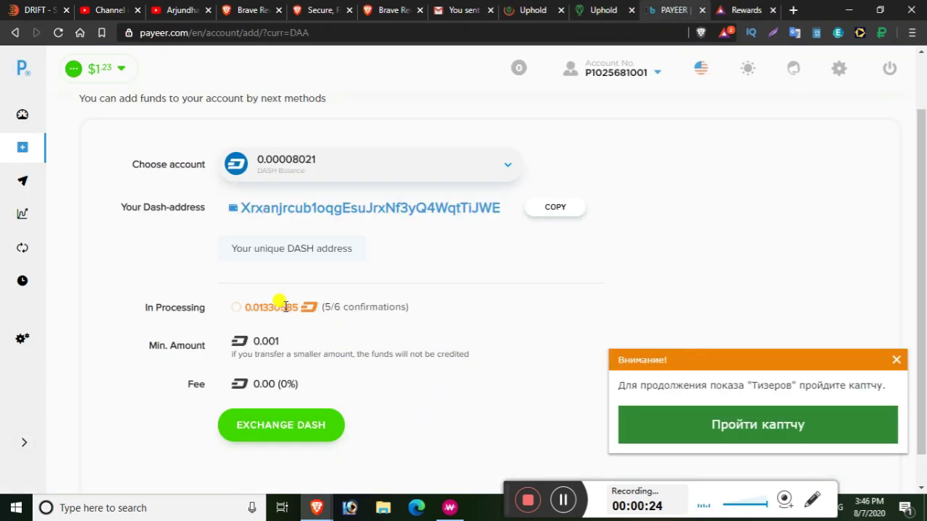
pyautogui.moveTo(260, 307); pyautogui.dragTo(287, 307)
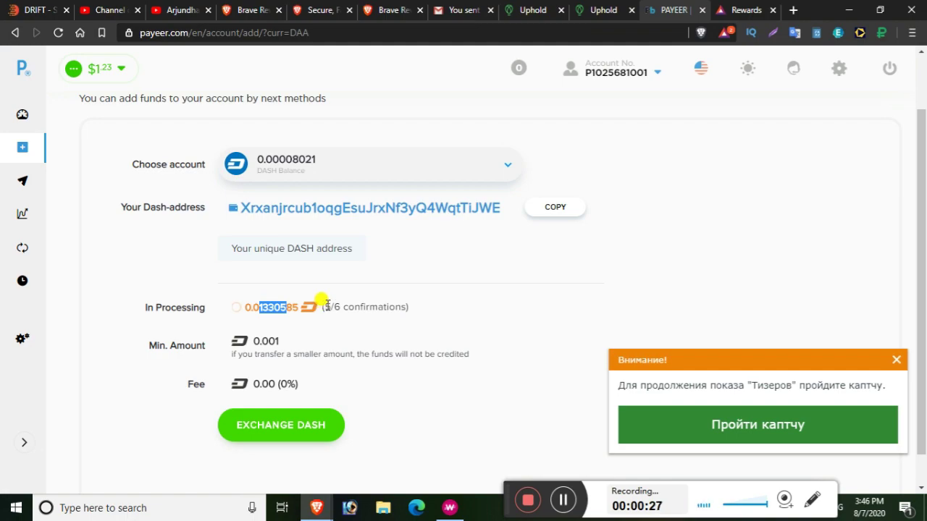
pyautogui.click(19, 67)
pyautogui.scroll(-5, 420, 253)
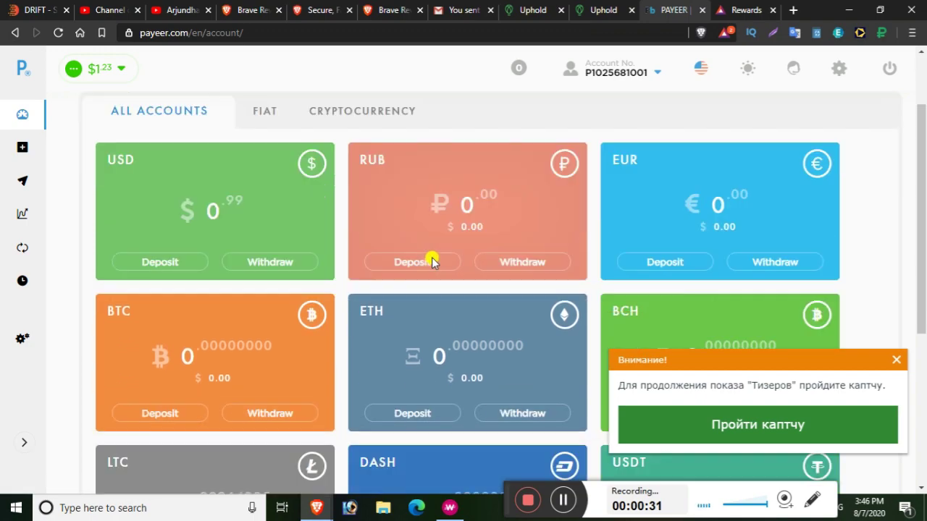
pyautogui.click(413, 320)
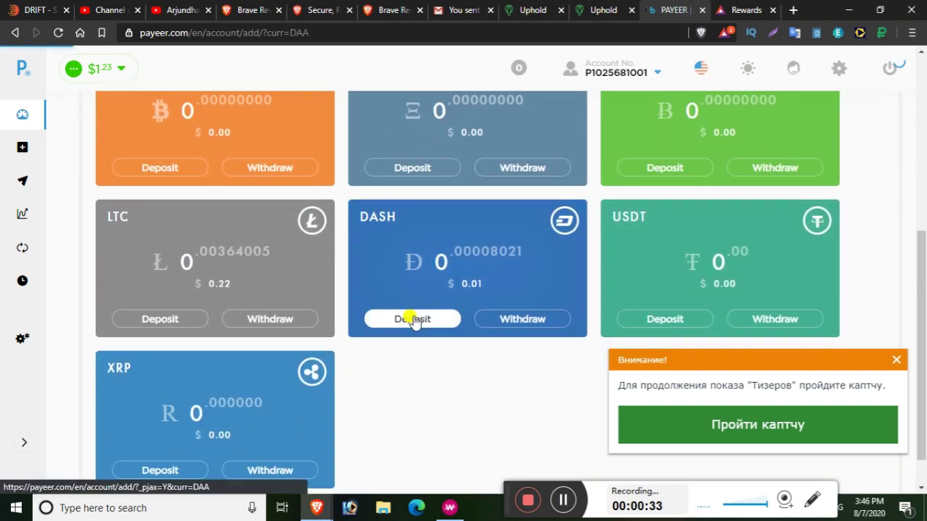
# - Dismiss the captcha notice and see DASH credited at 0.01338606 ($1.34), total $2.57
pyautogui.scroll(-1, 413, 319)
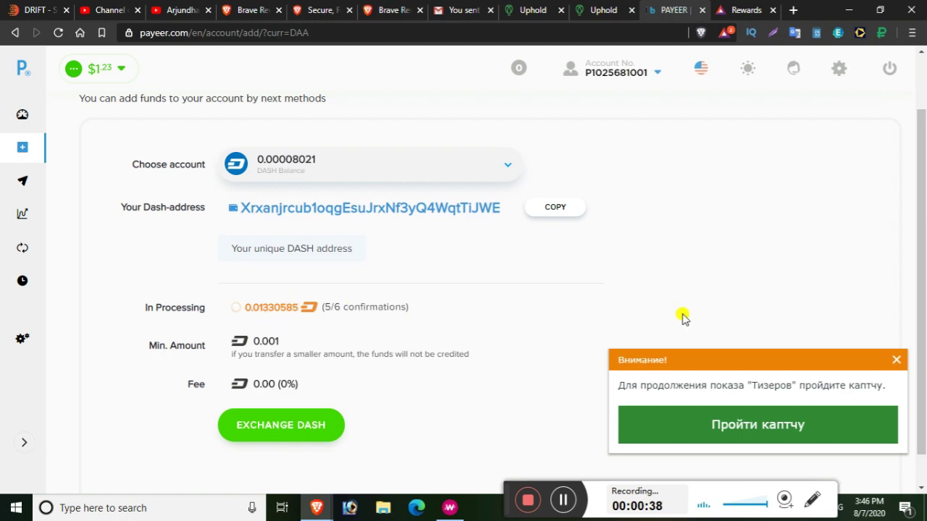
pyautogui.click(897, 360)
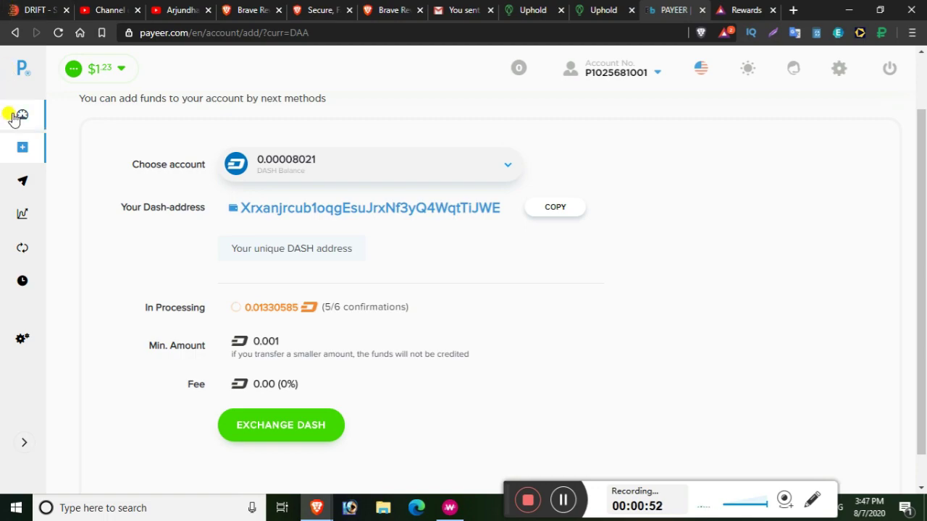
pyautogui.click(559, 503)
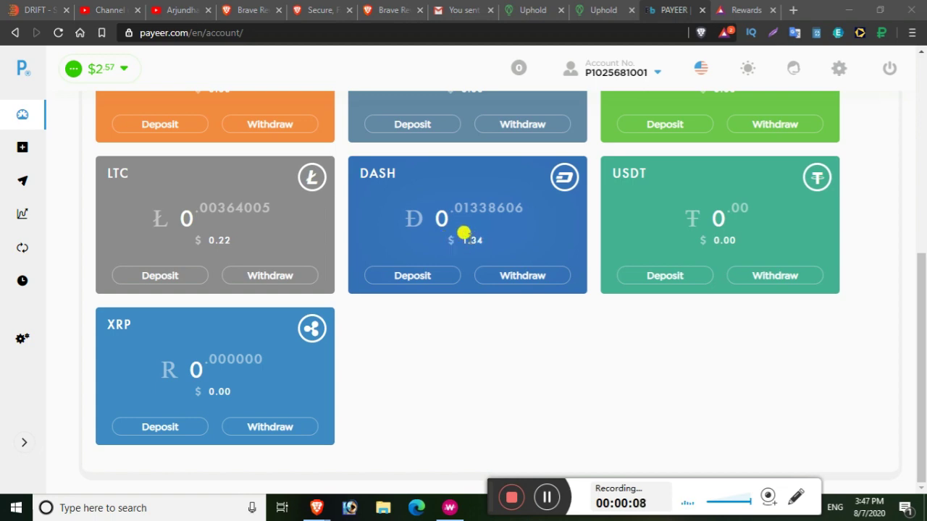
# - Visit the YouTube channel page, then return to Brave Rewards showing 7.204 BAT pending
pyautogui.click(455, 241)
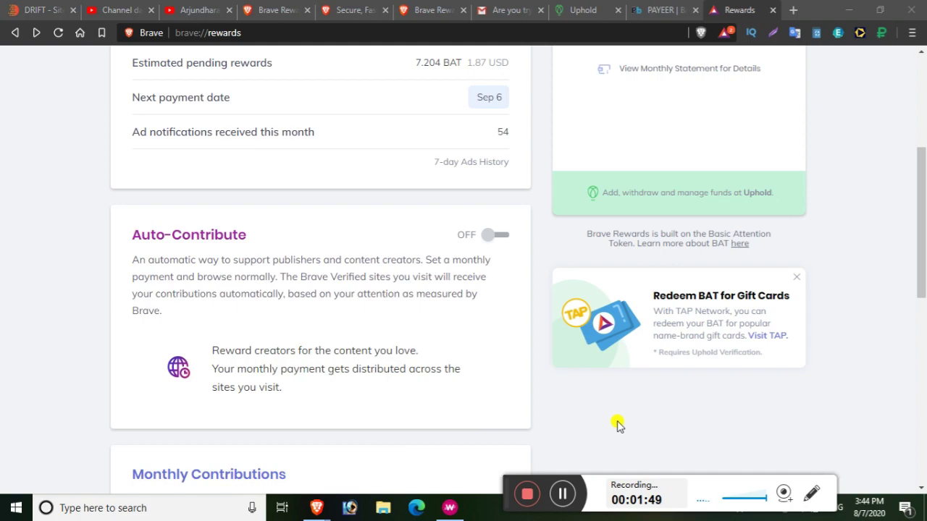
pyautogui.click(195, 6)
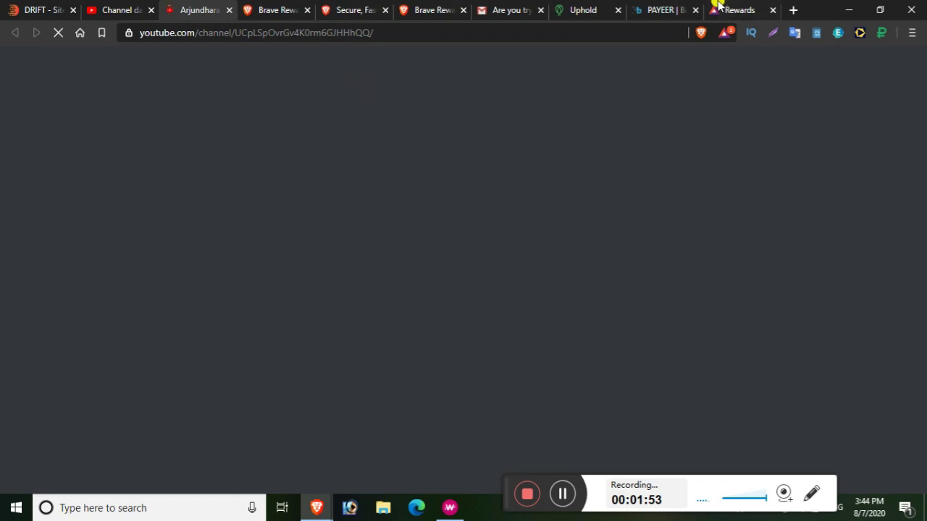
pyautogui.click(759, 7)
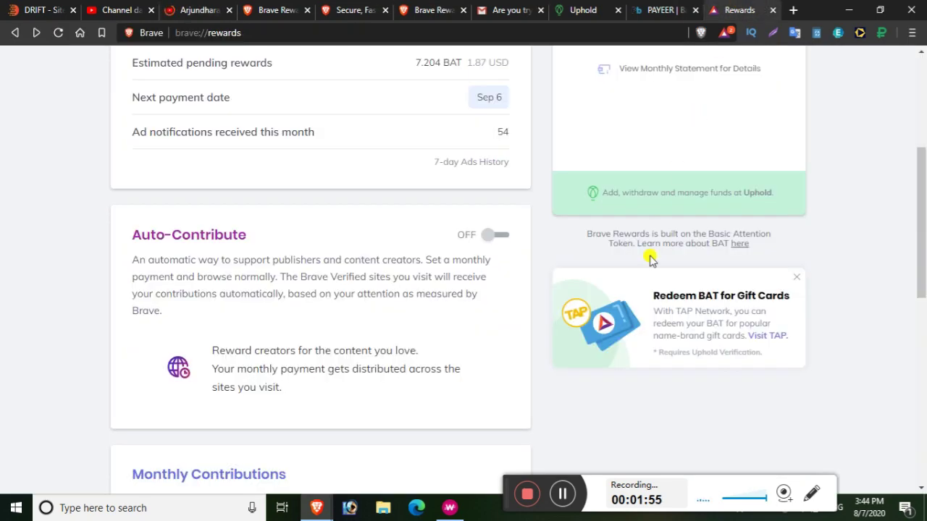